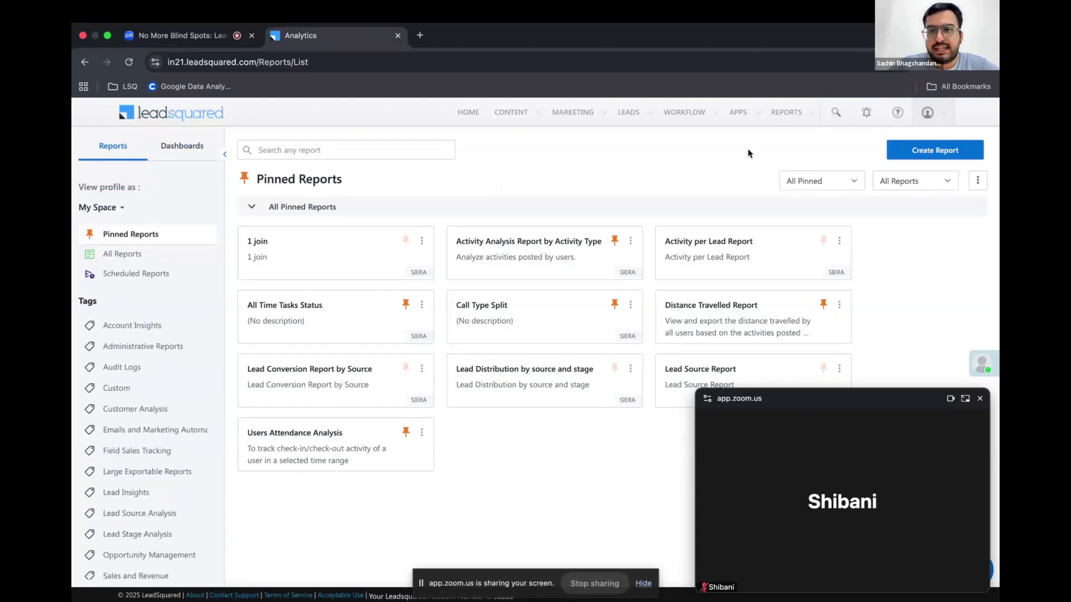
Look through all reports, the scheduled reports and the Account Insights tag, ending back on the pinned reports
mouse_move(785, 115)
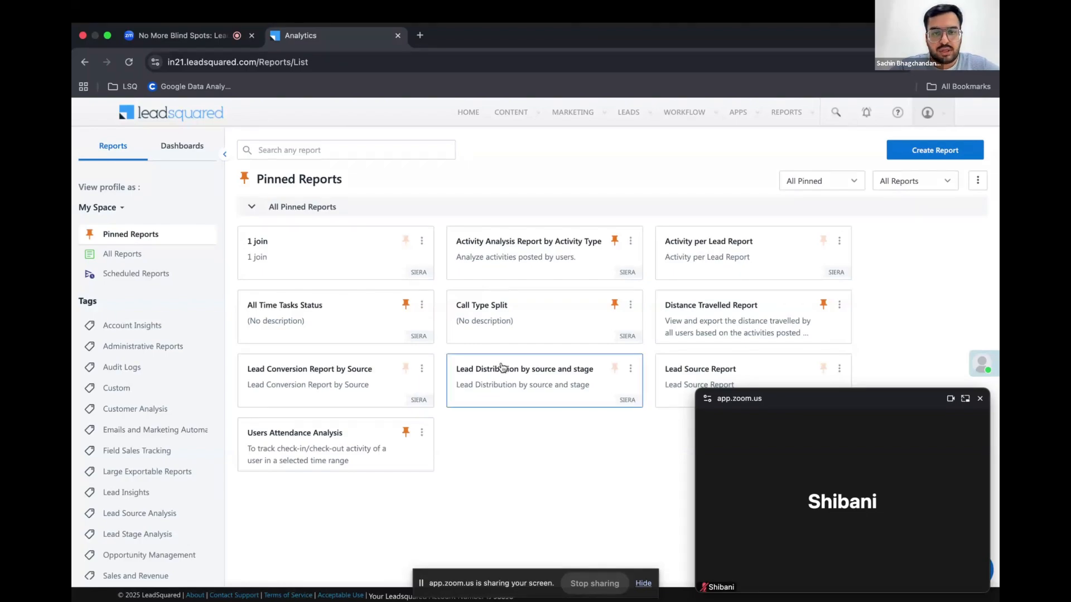
left_click(133, 256)
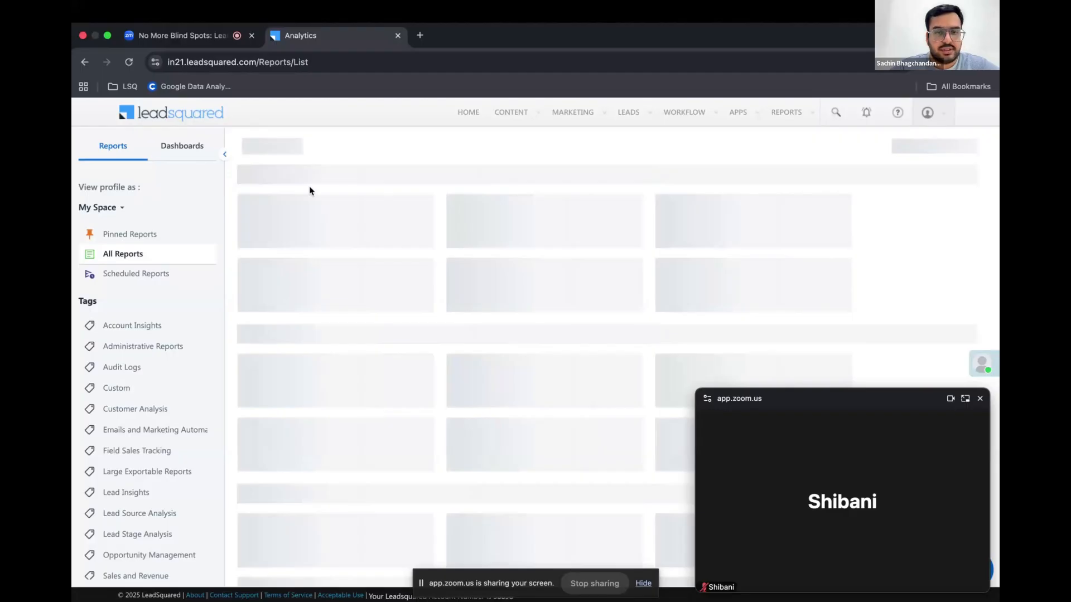
left_click(141, 276)
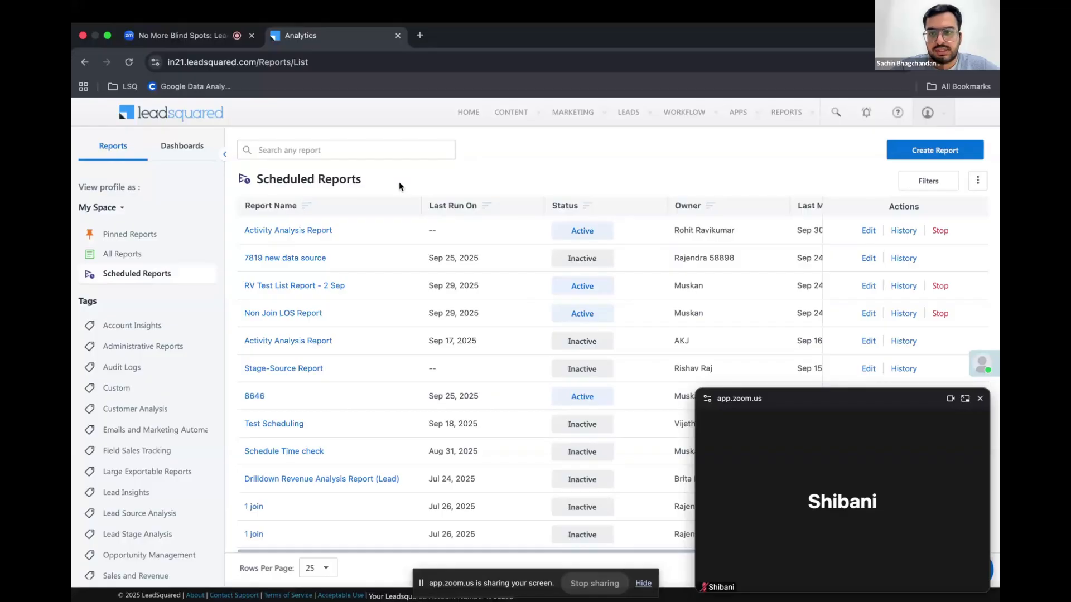
scroll(474, 361, "right", 2)
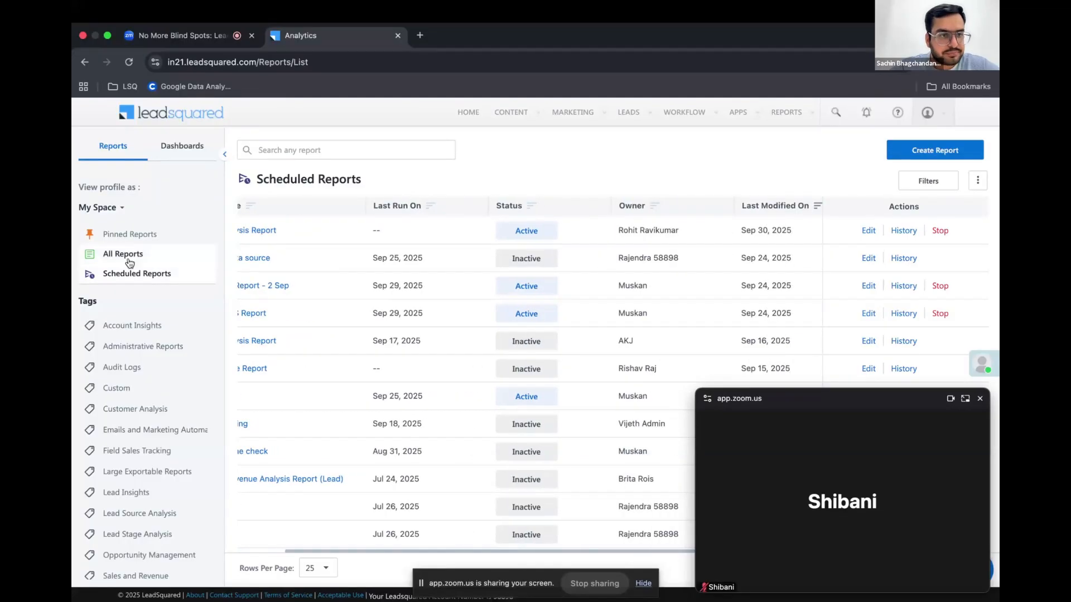
scroll(134, 379, "down", 3)
scroll(134, 379, "up", 3)
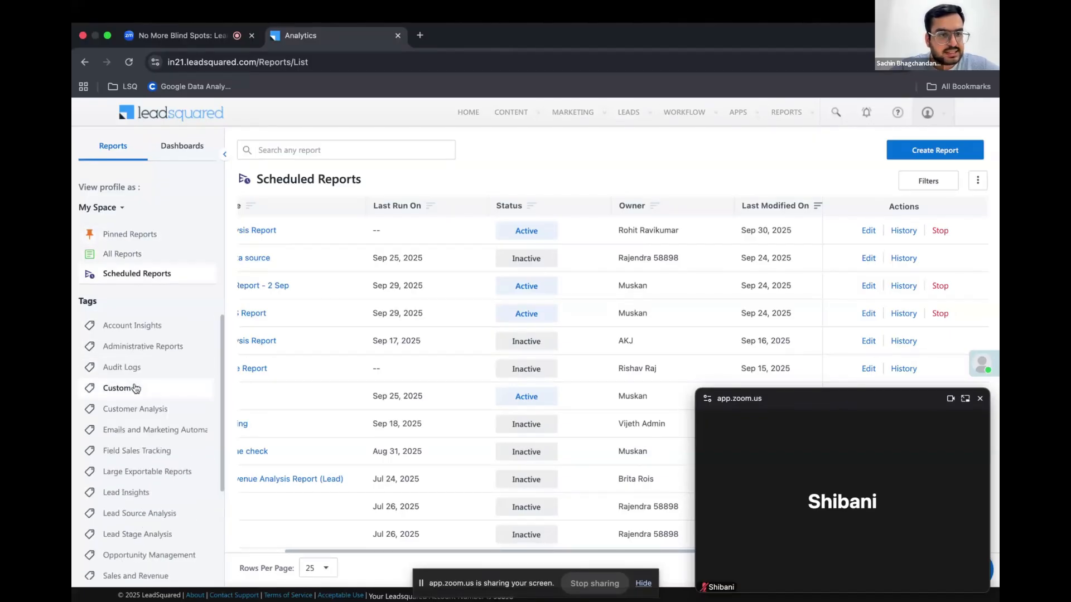
left_click(129, 330)
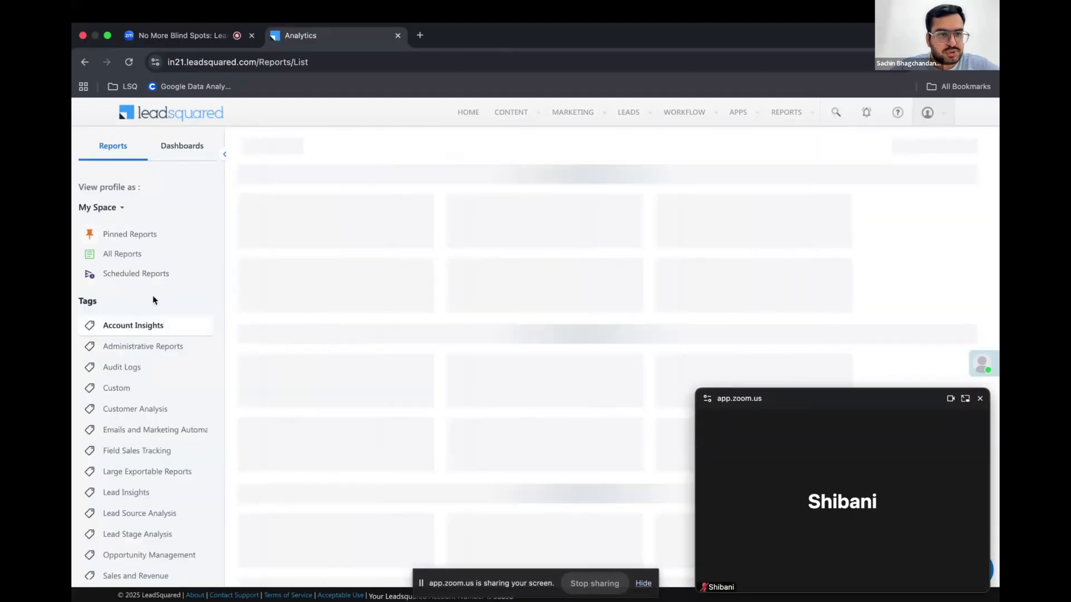
left_click(141, 239)
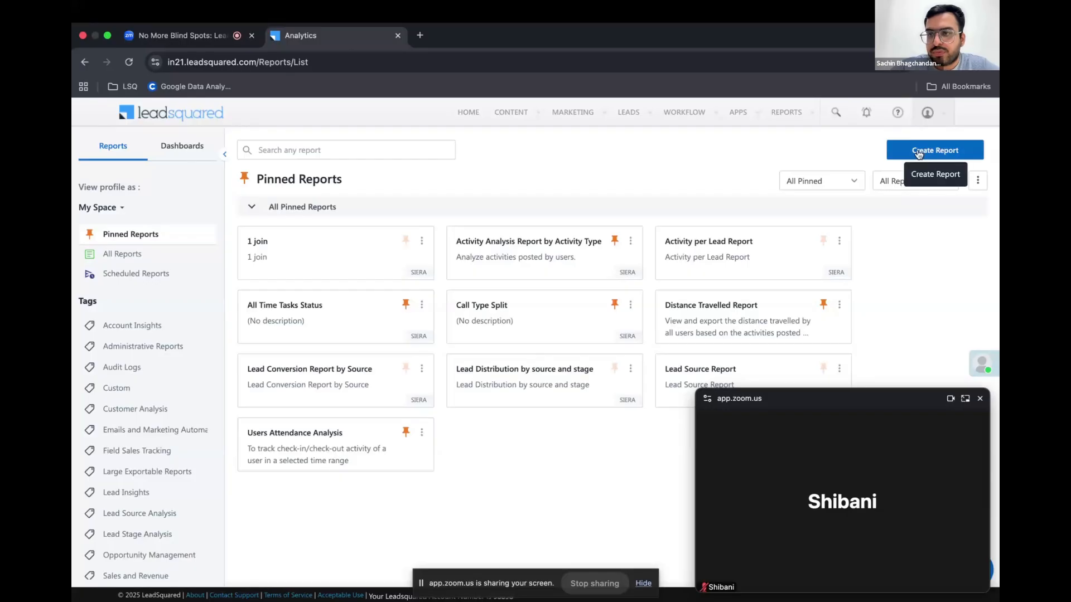
Create a new report that uses Leads as its data source
left_click(903, 150)
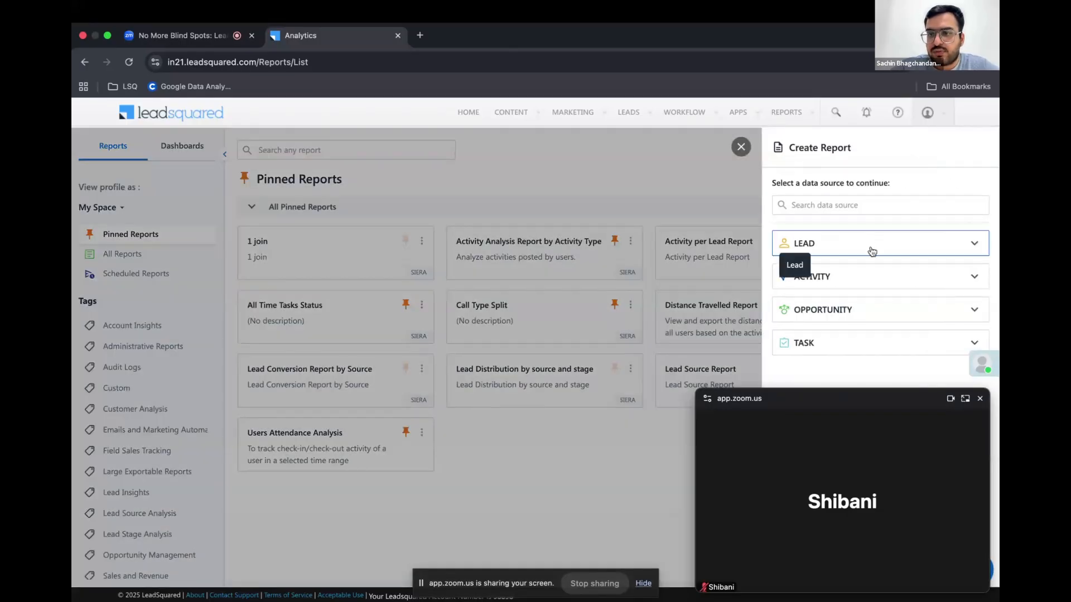
left_click(852, 251)
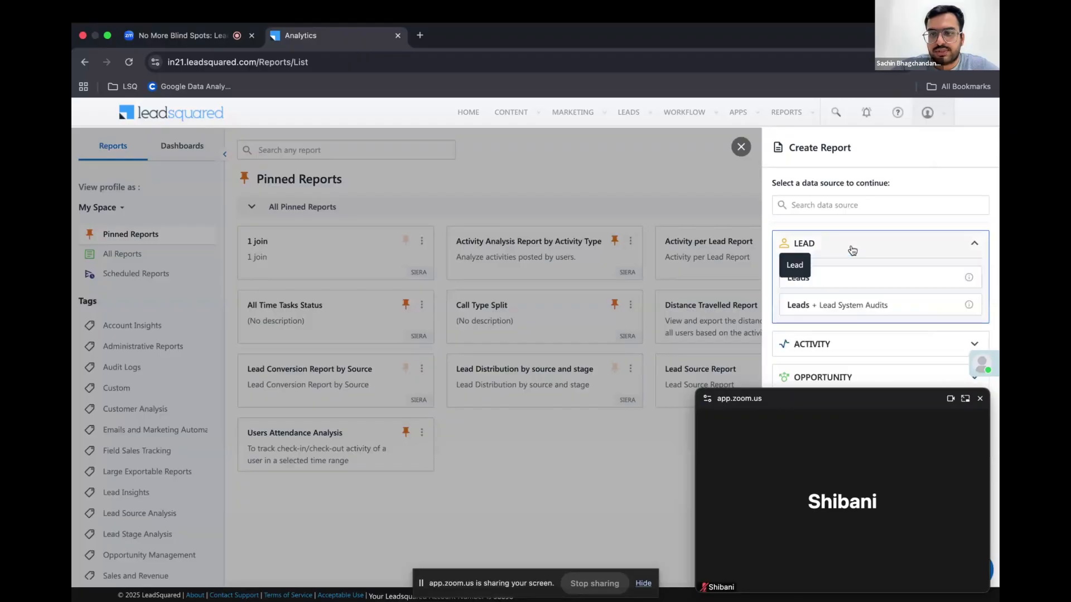
left_click(849, 282)
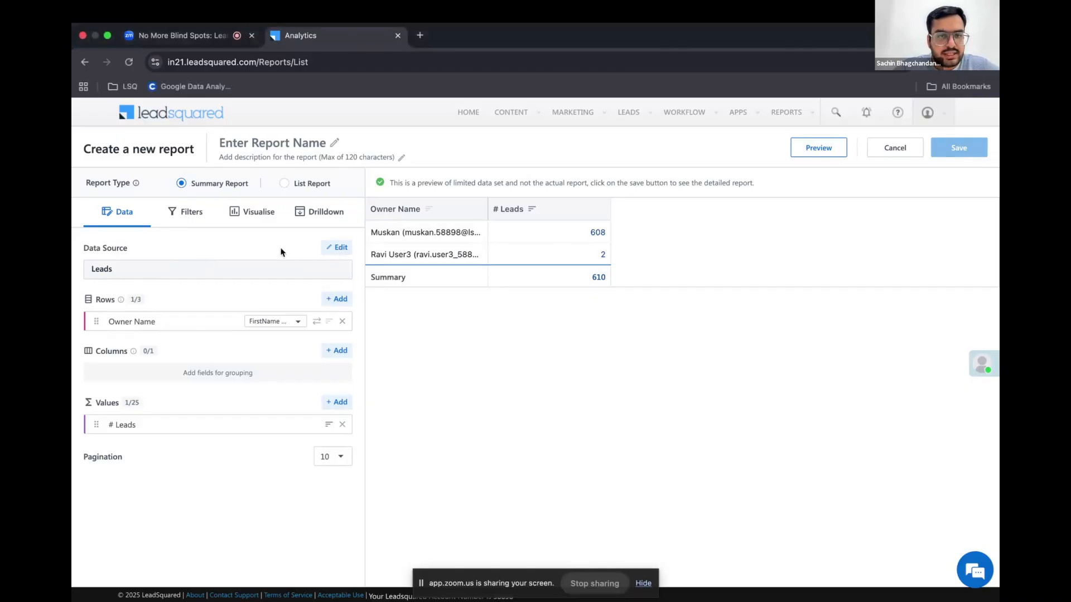
Edit the report's data source to add a join between Leads and the Revenue activity
left_click(335, 248)
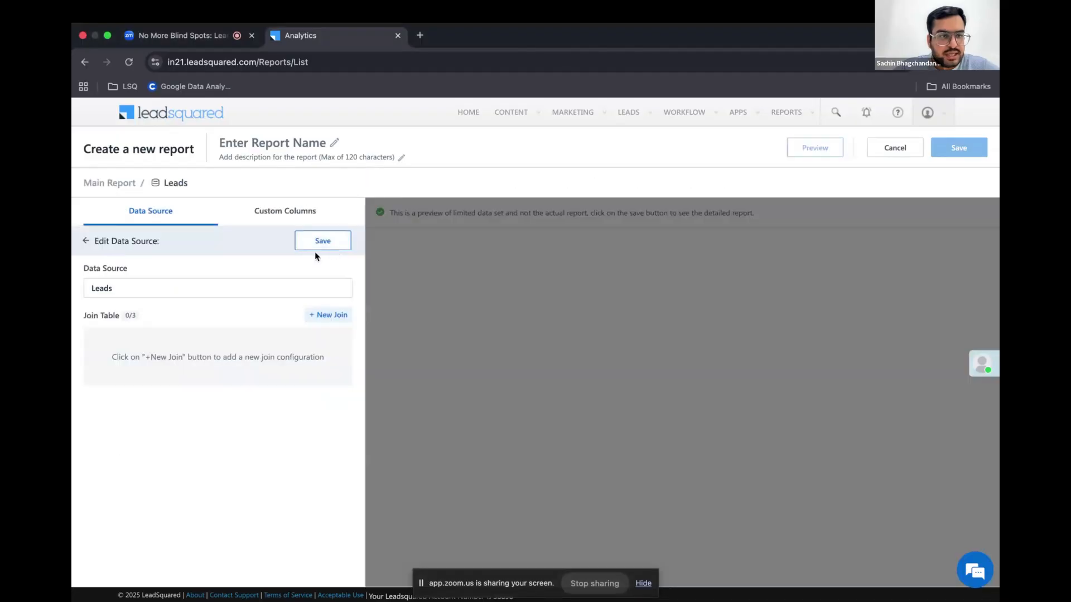
left_click(327, 316)
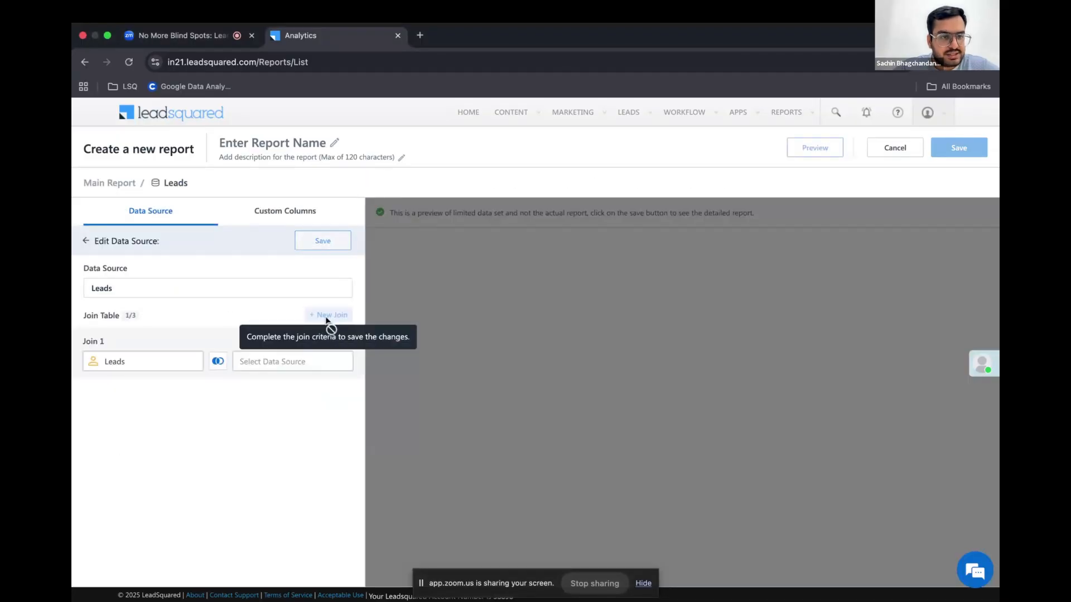
left_click(274, 363)
left_click(397, 342)
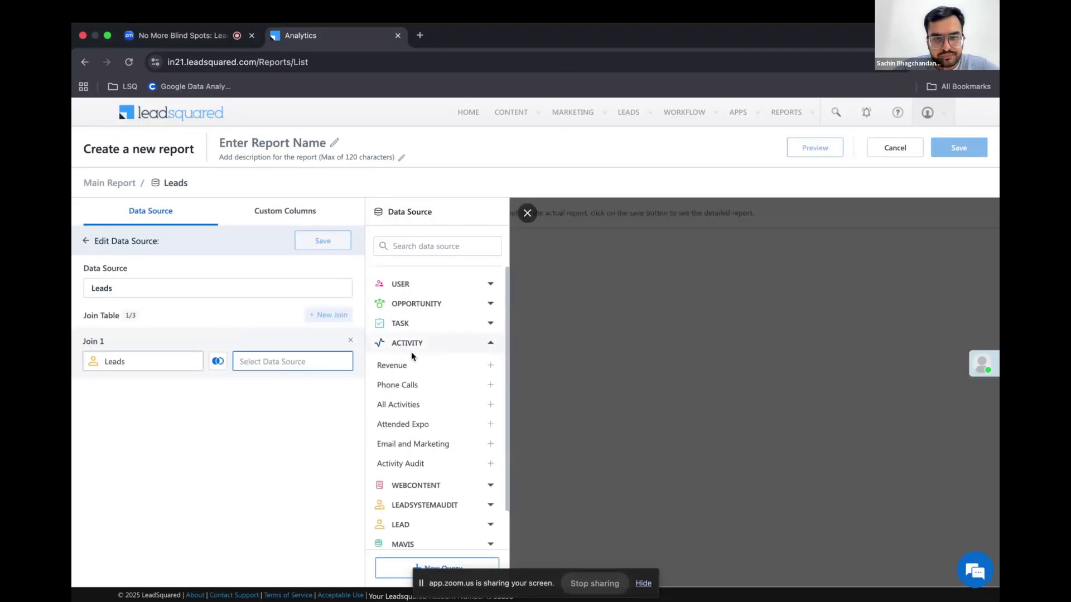
left_click(491, 365)
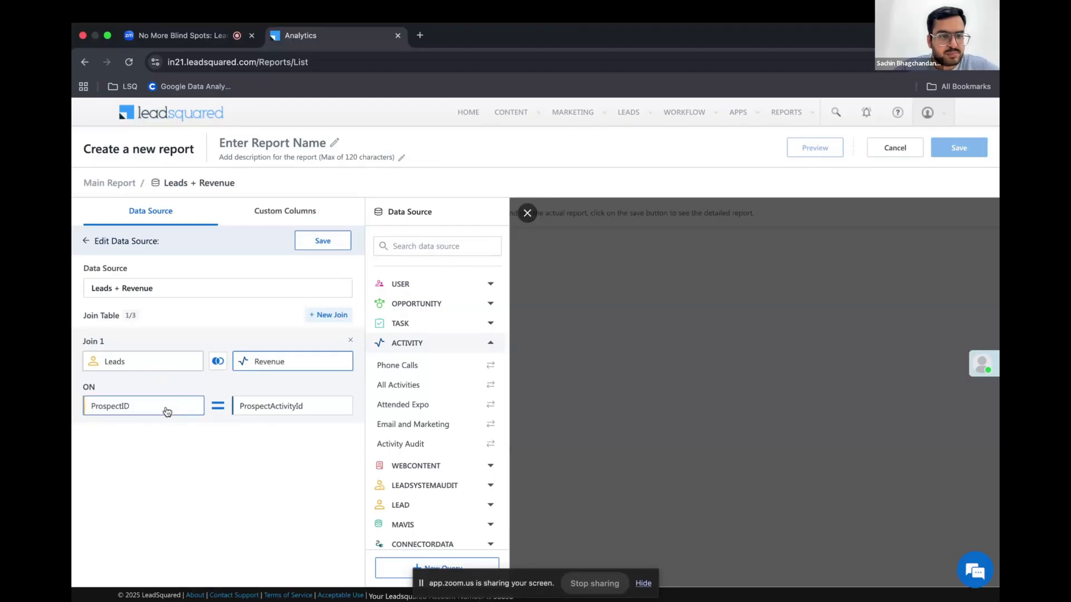
Match the Leads ProspectID to RelatedProspectId on the Revenue side of the join and save the data source
left_click(273, 405)
left_click(394, 246)
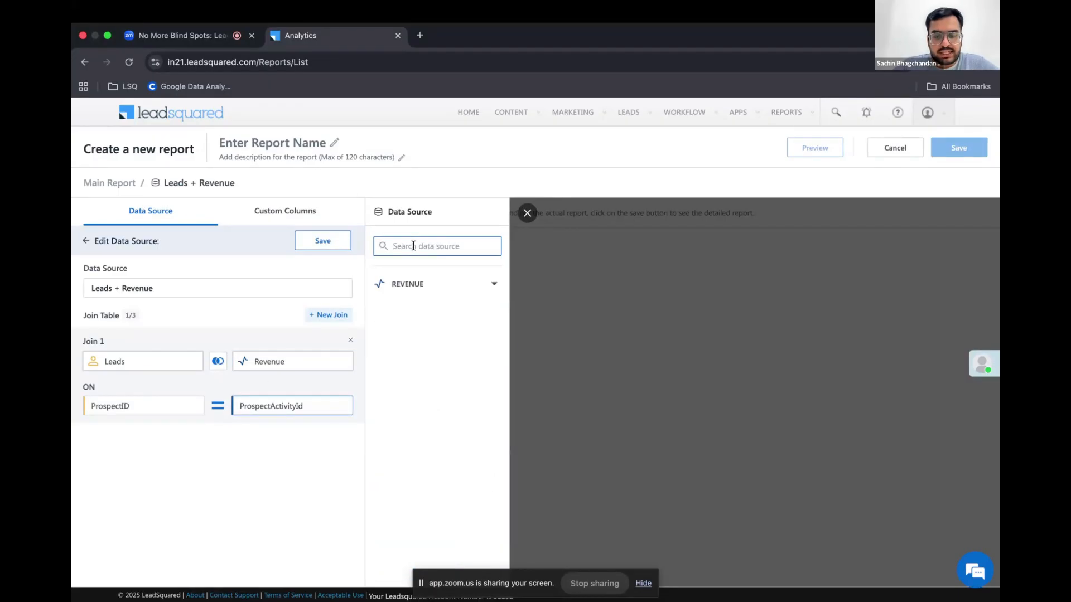
type("rela")
left_click(492, 307)
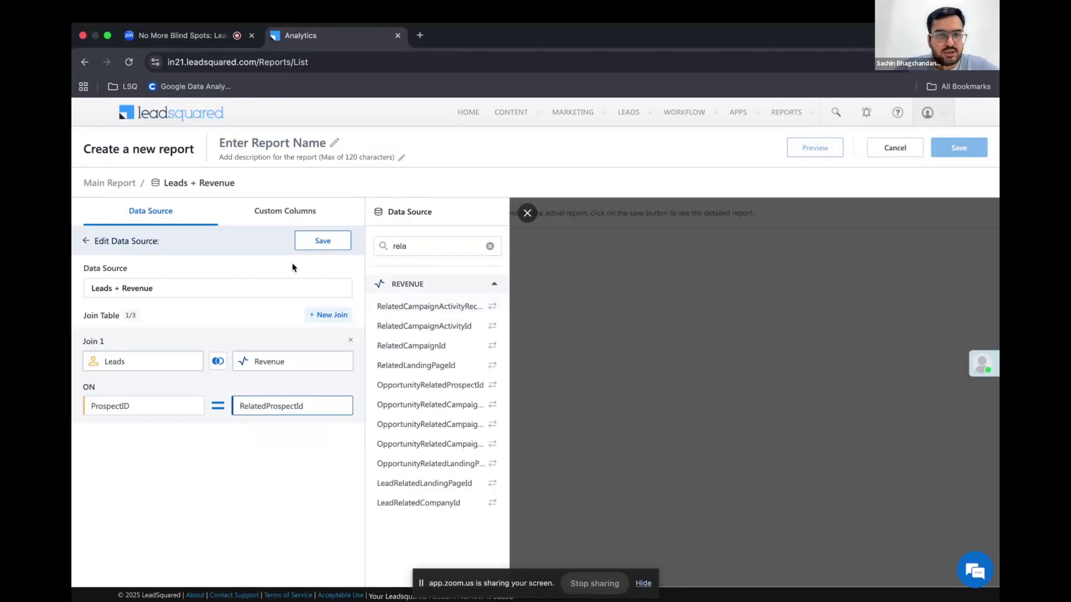
left_click(313, 242)
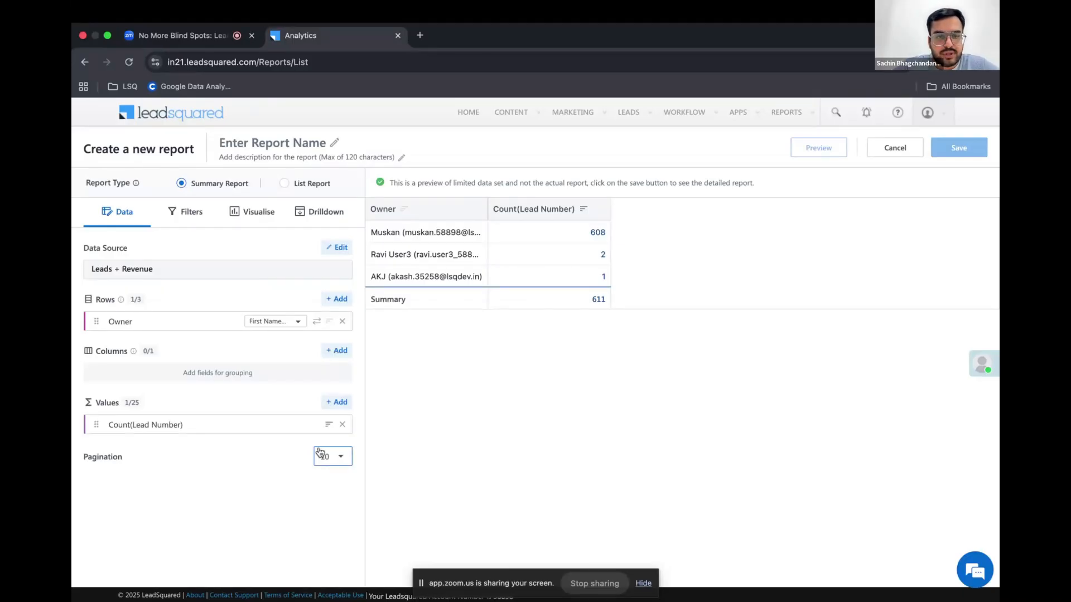
Start a custom value for the report with the display name "# Leads"
left_click(332, 404)
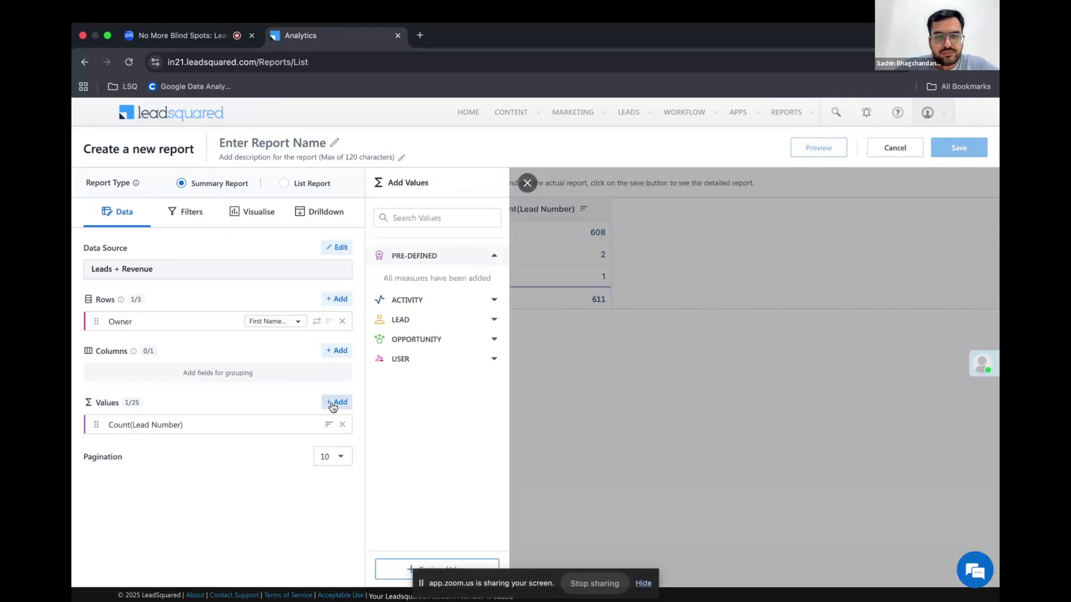
left_click(397, 571)
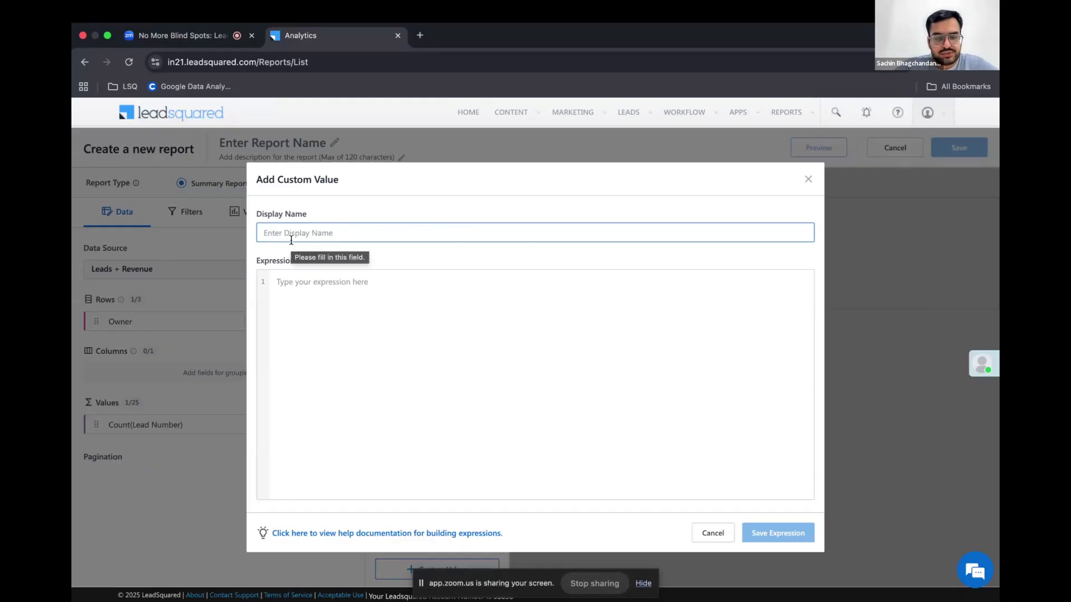
type("#")
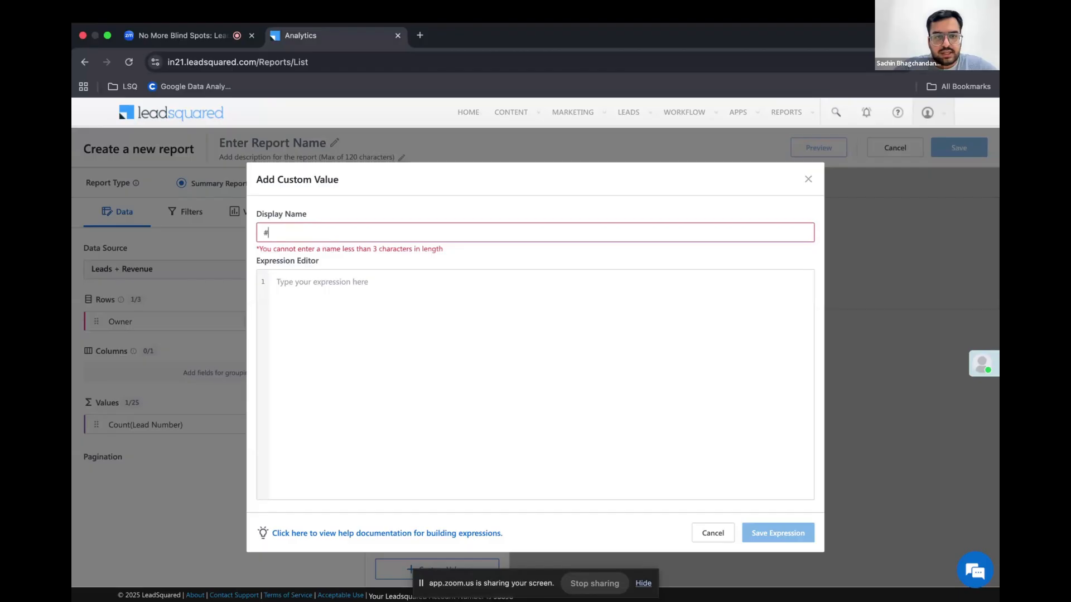
type(" leads")
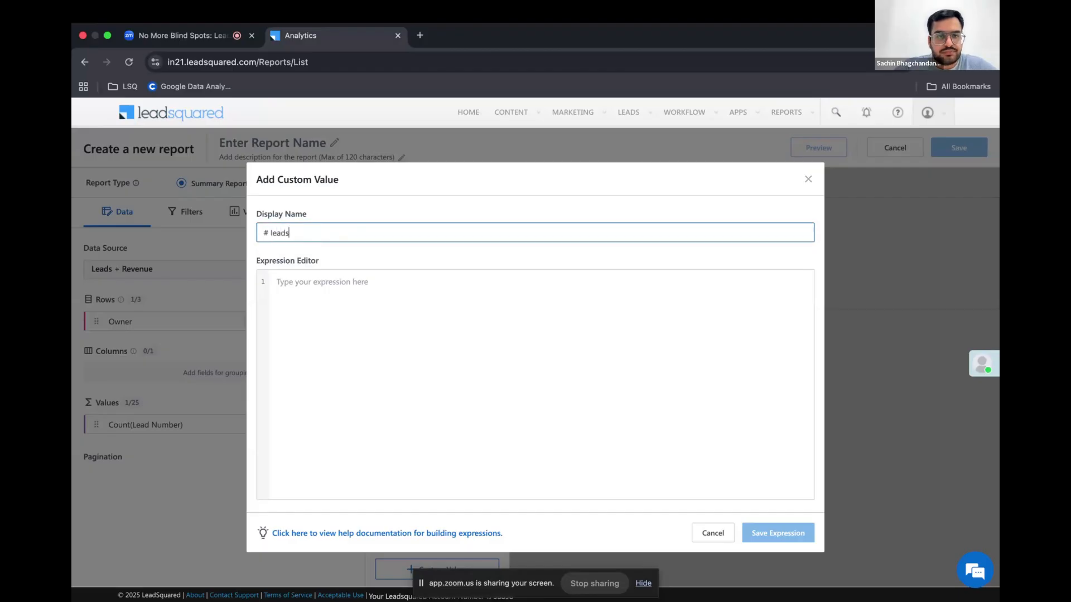
left_click(271, 232)
key("Right")
key("BackSpace")
type("L")
Define the custom value's expression as CountDistinct of Leads.Prospect ID, glance at the expression help, and save it
left_click(294, 296)
type("count")
left_click(330, 362)
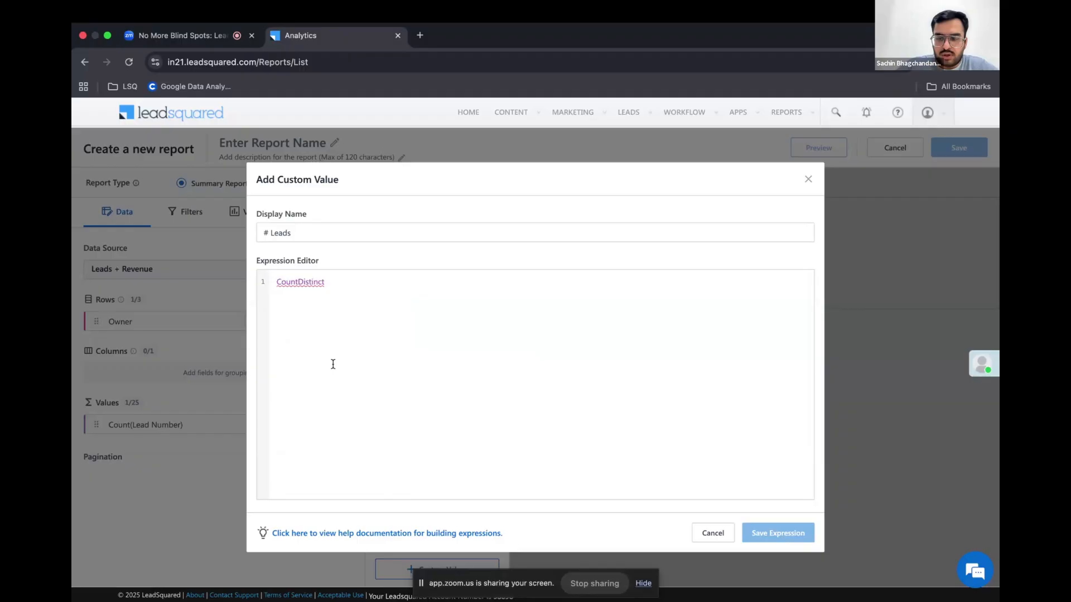
type("(pros")
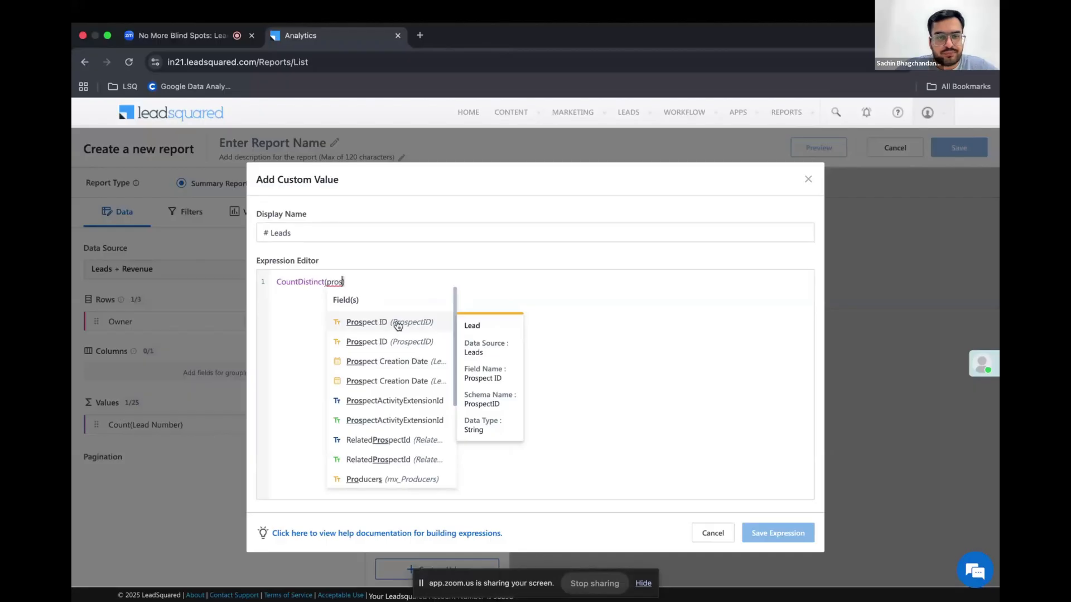
left_click(397, 323)
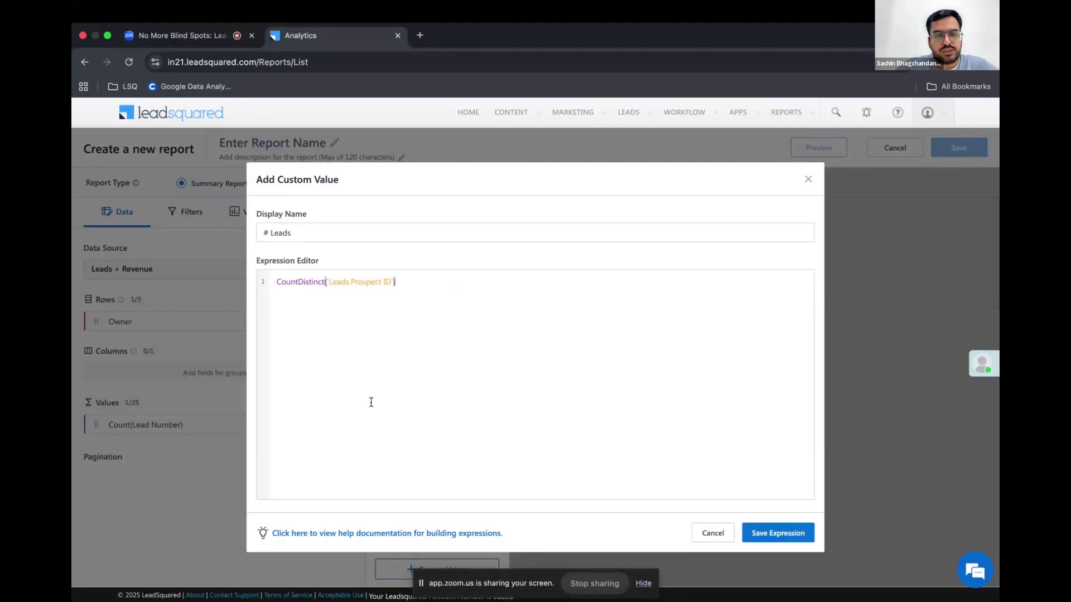
left_click(347, 533)
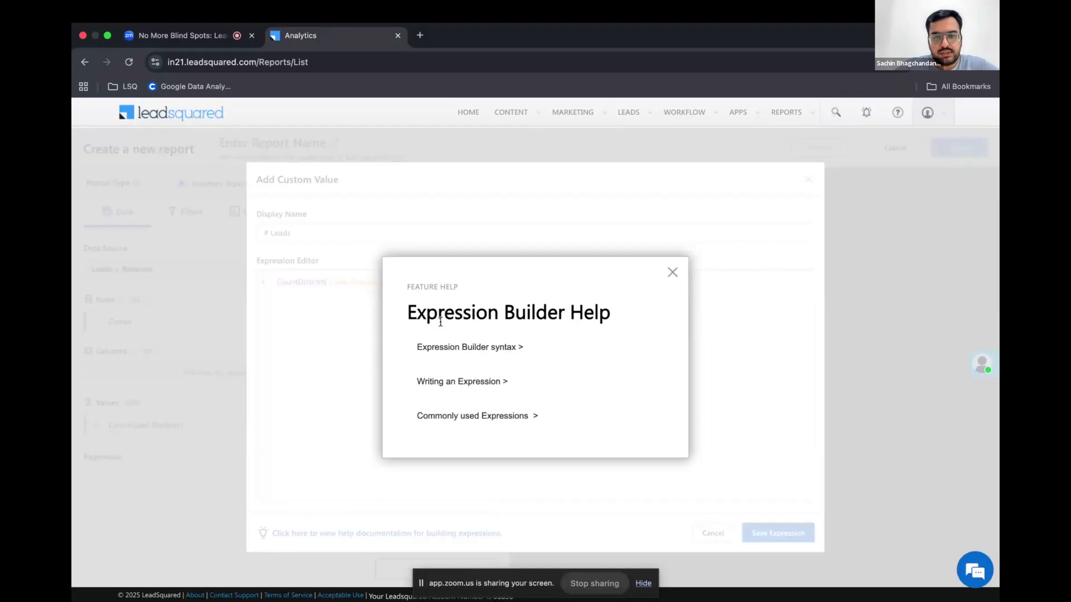
left_click(672, 273)
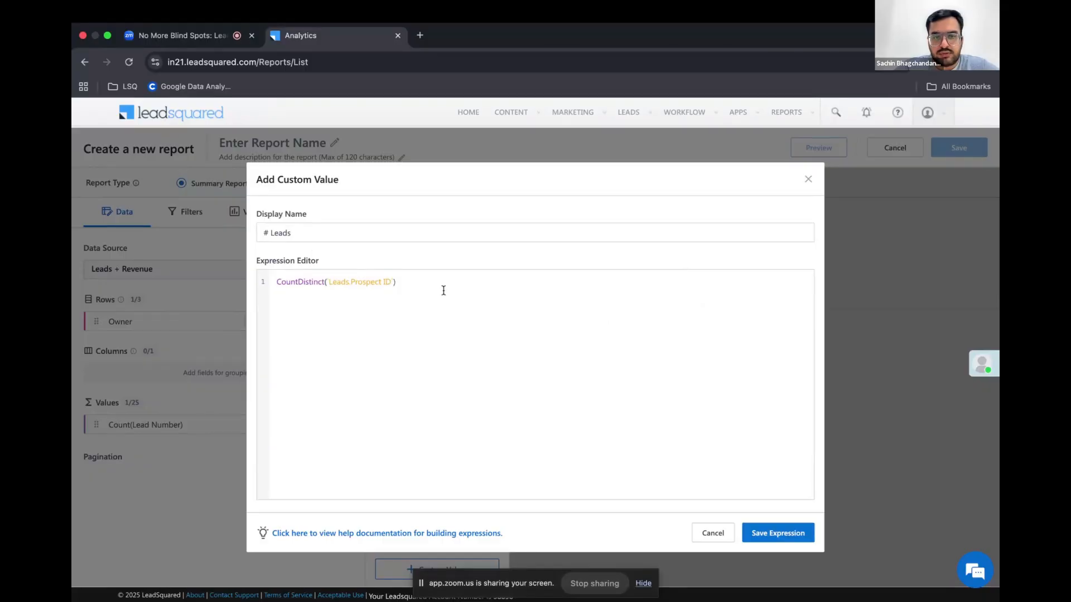
left_click(777, 533)
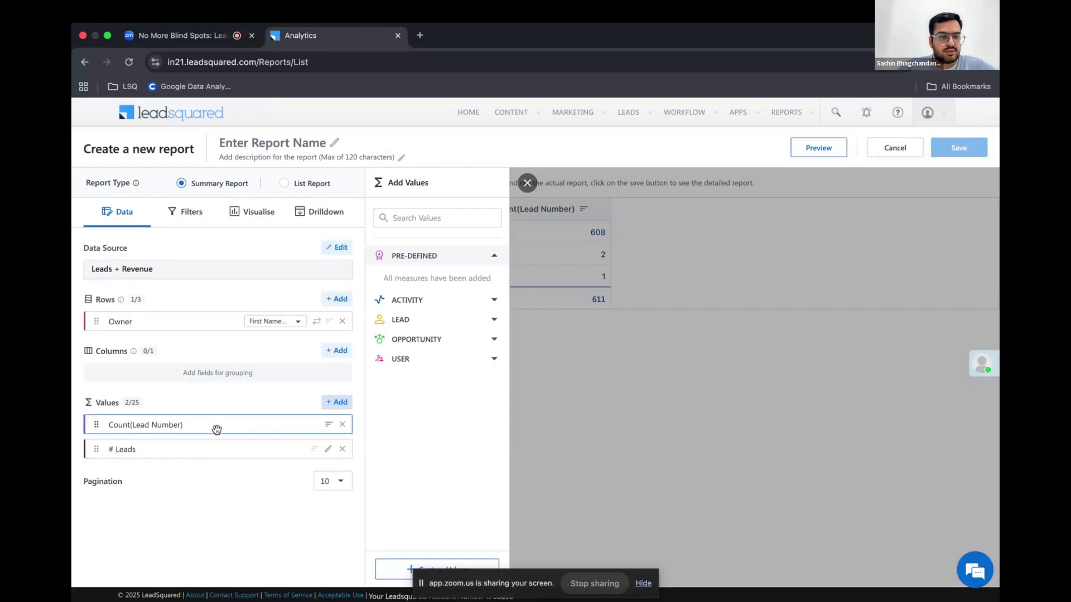
Remove the Count(Lead Number) value from the report and refresh the preview
left_click(340, 425)
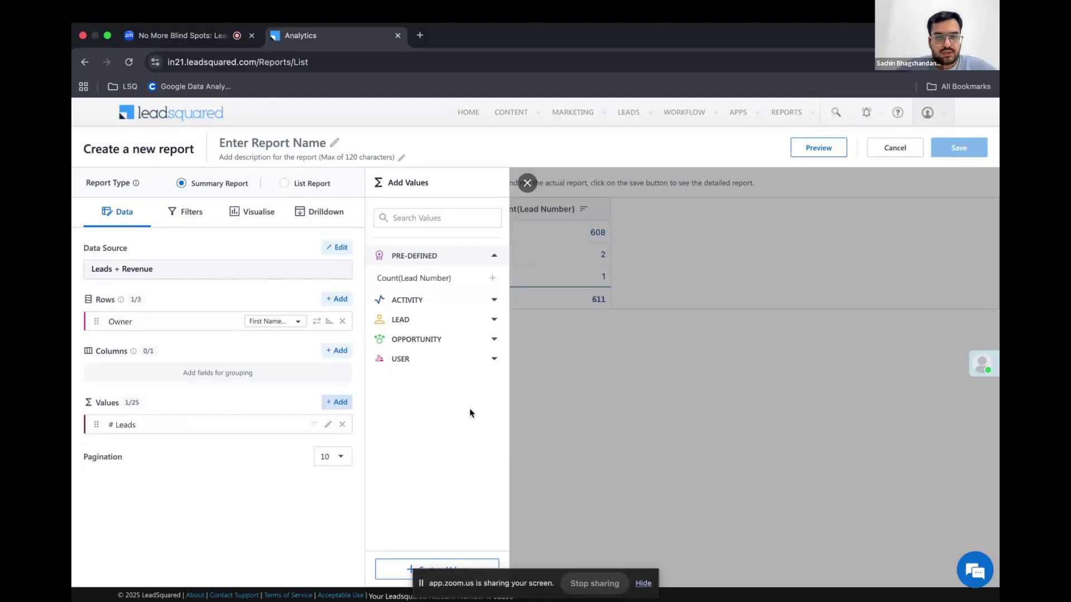
left_click(823, 146)
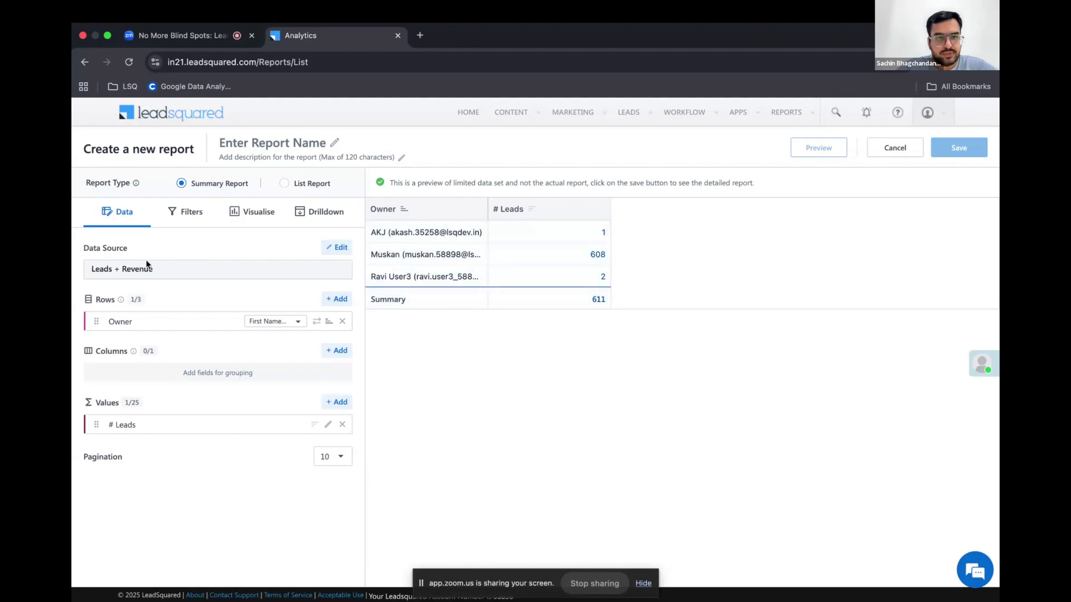
Set the Created On filter to Last 730 Days and refresh the report preview
left_click(191, 216)
left_click(170, 322)
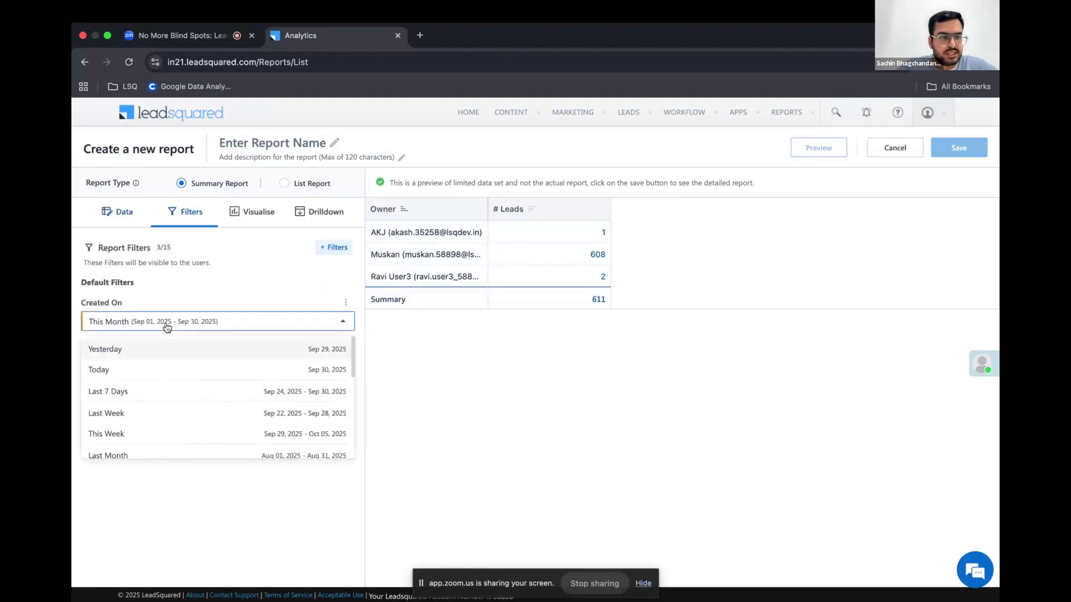
scroll(184, 420, "down", 3)
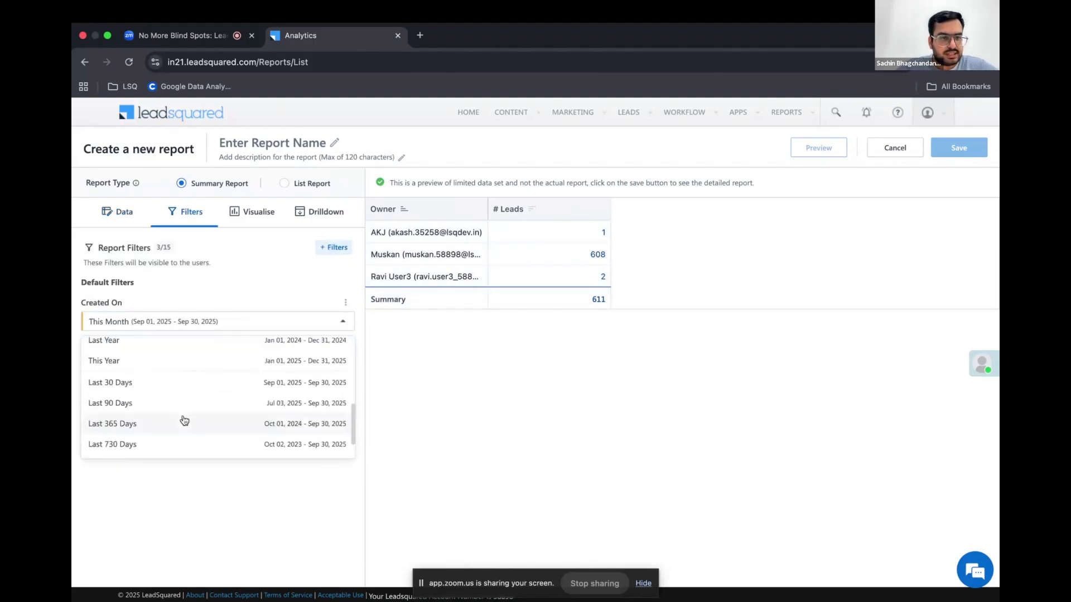
left_click(137, 445)
left_click(818, 152)
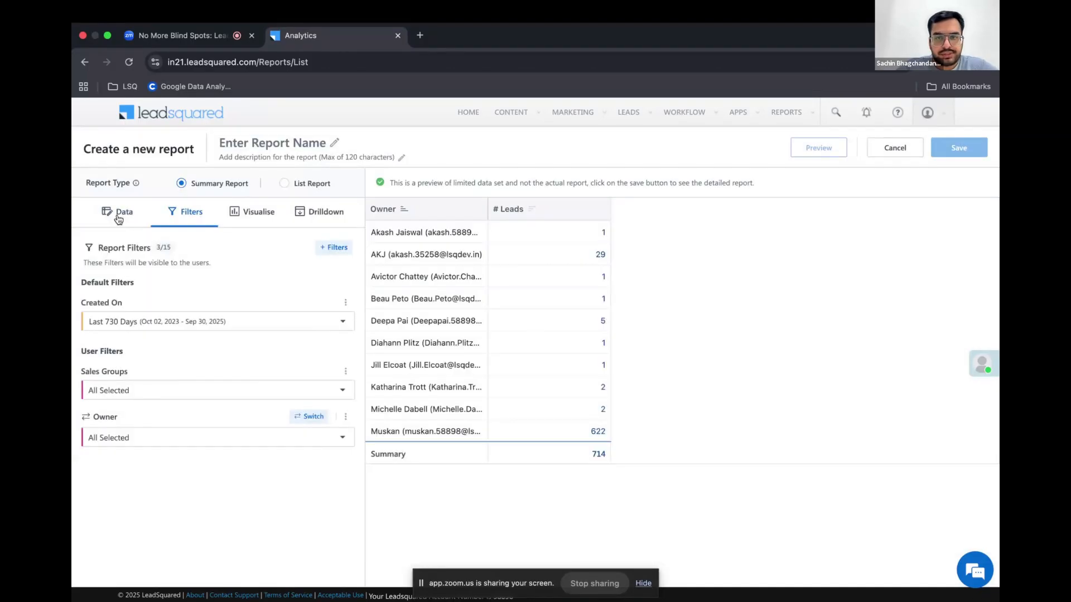
Start another custom value for the report with the display name "Revenue"
left_click(118, 217)
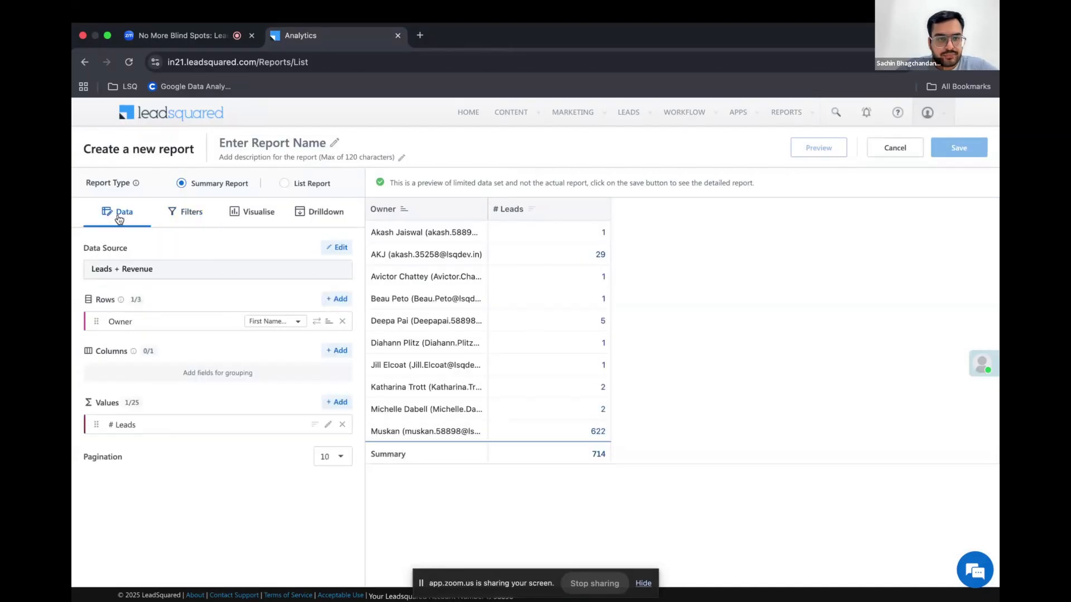
left_click(337, 402)
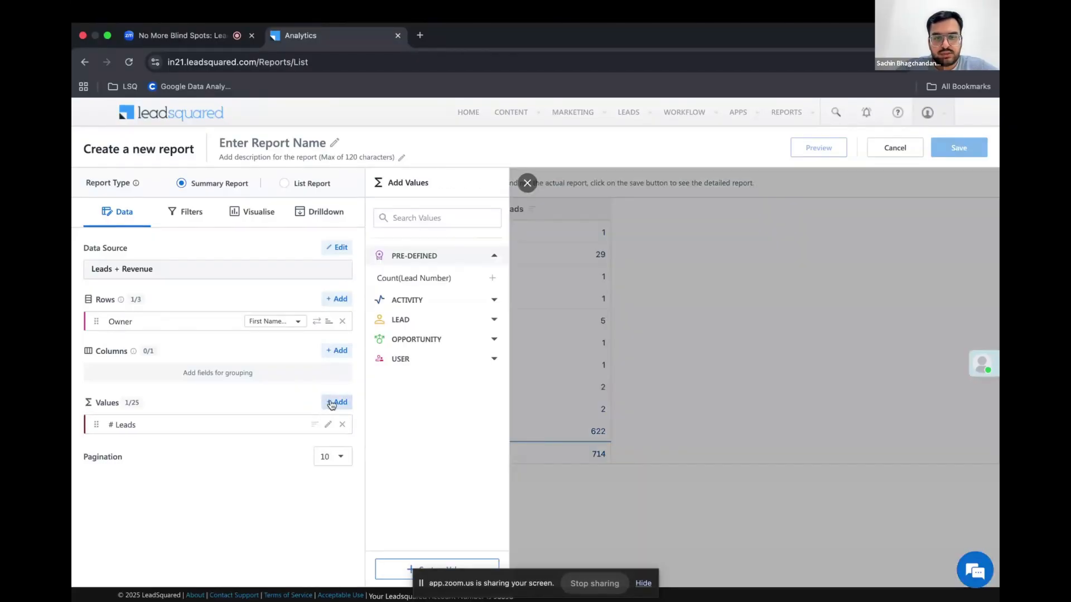
left_click(390, 568)
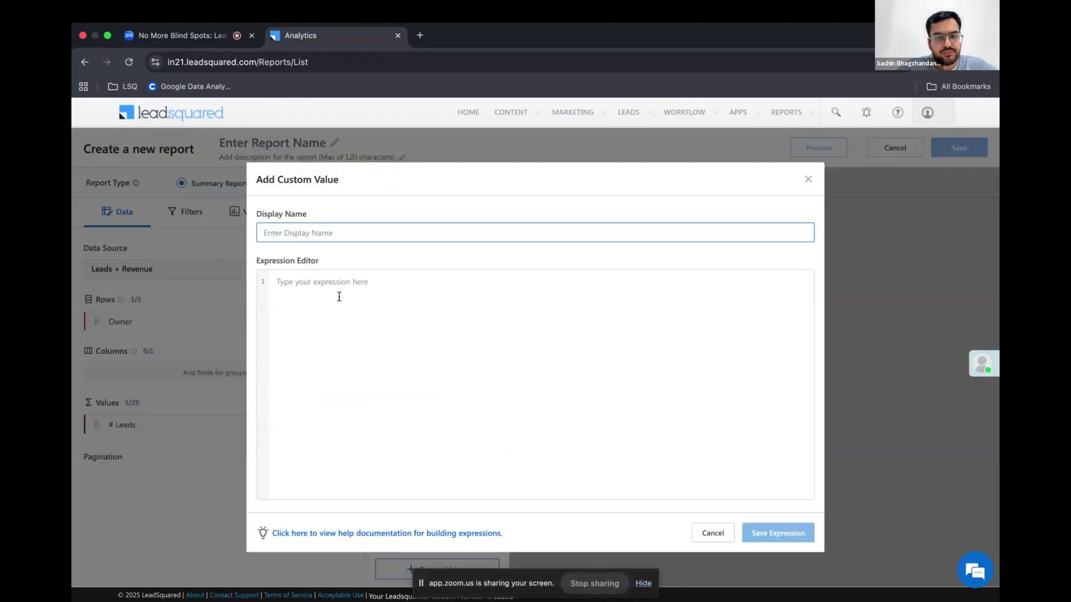
type("Revenue")
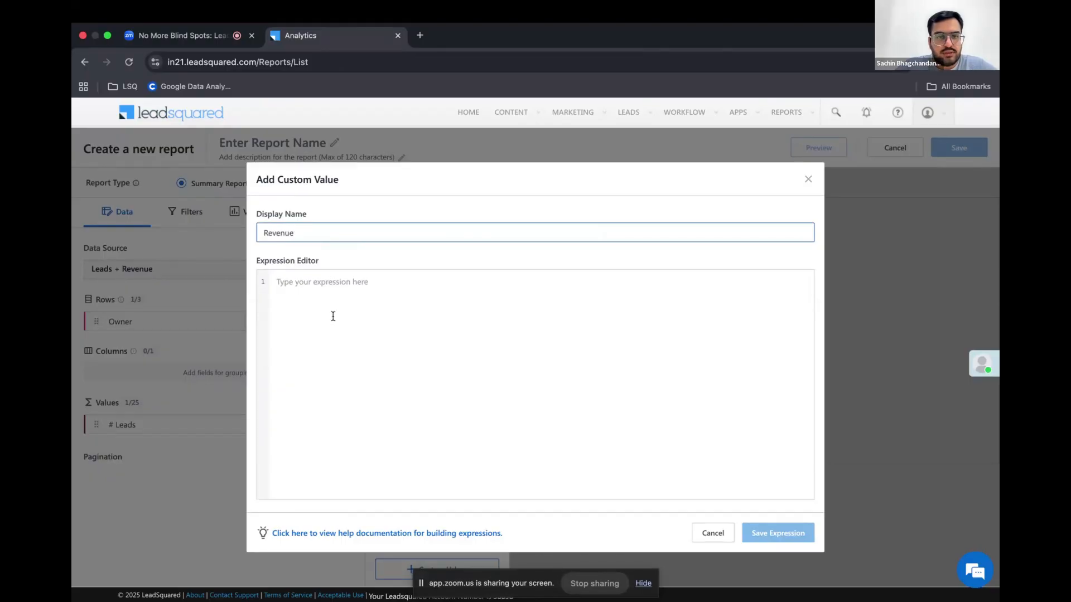
Define the expression as Sum of the activity field Revenue.Order Value (mx_Custom_2), save it, and refresh the report preview
left_click(300, 284)
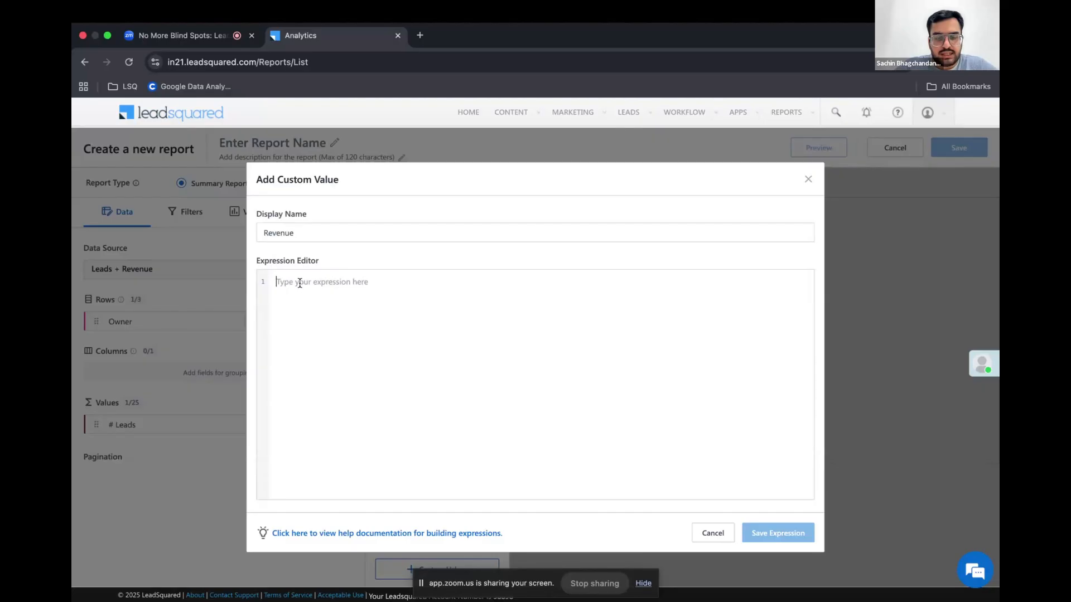
type("sum")
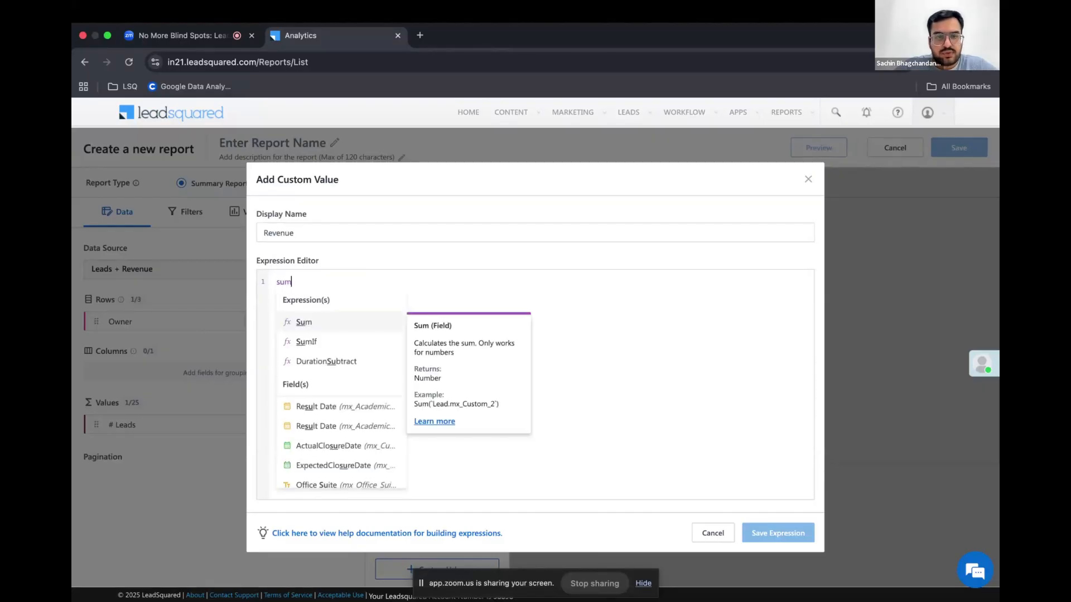
left_click(314, 321)
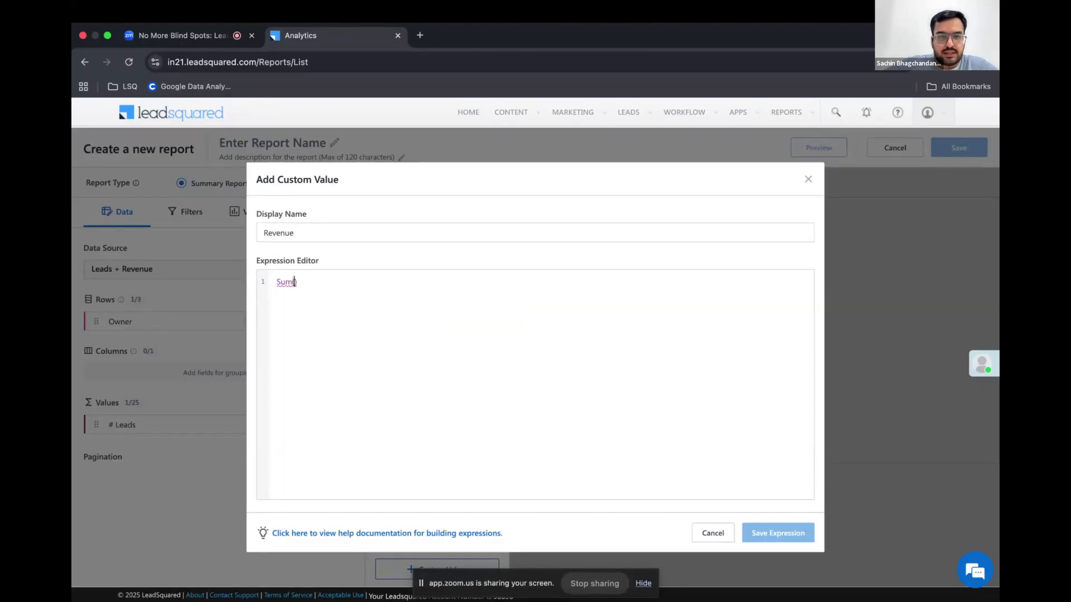
key("Return")
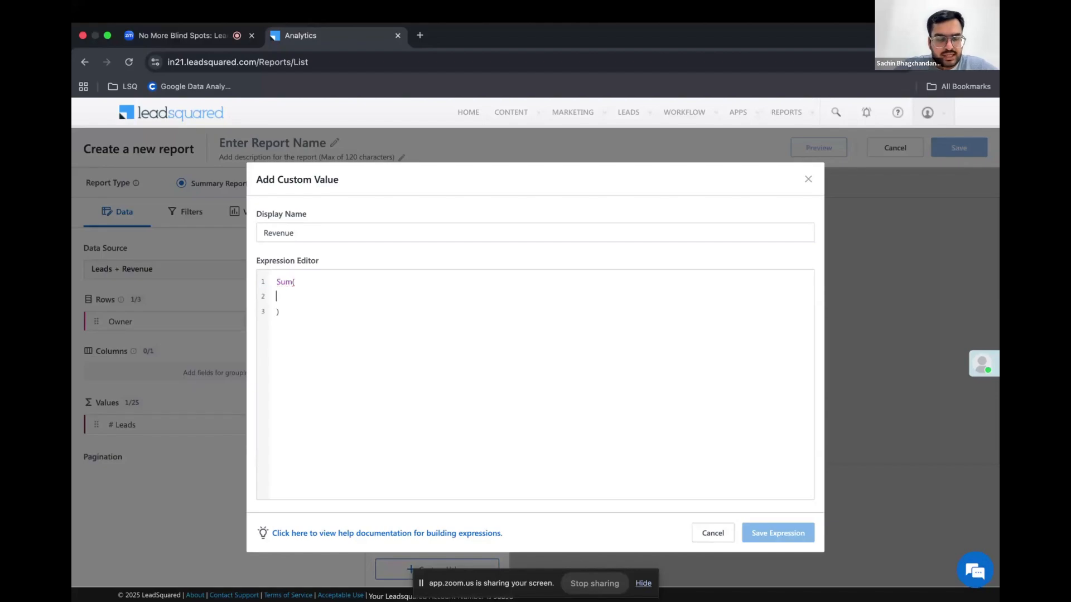
type("orde")
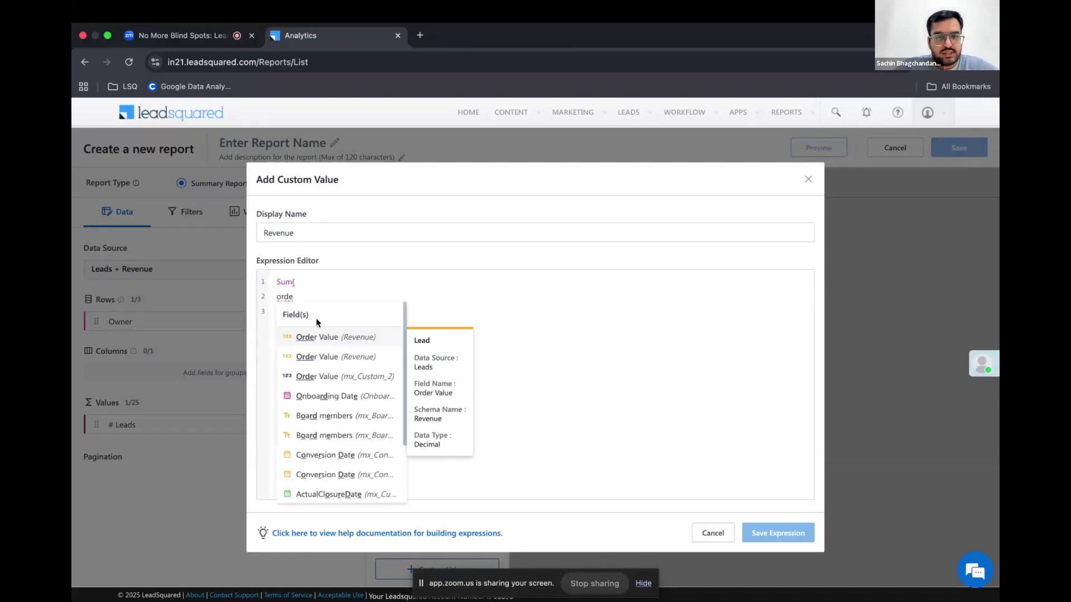
left_click(342, 377)
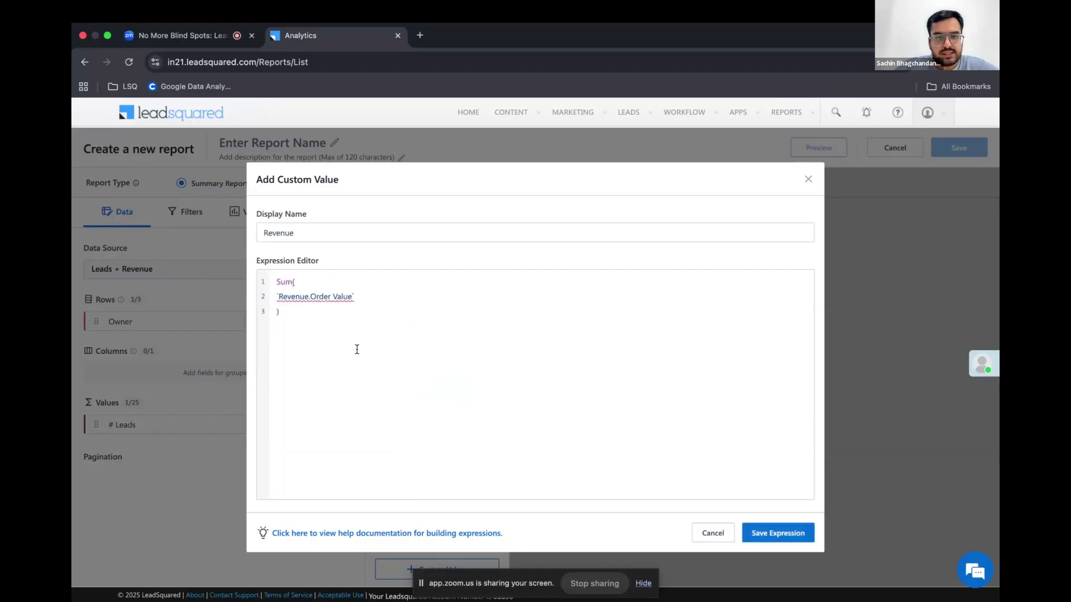
left_click(769, 534)
left_click(817, 150)
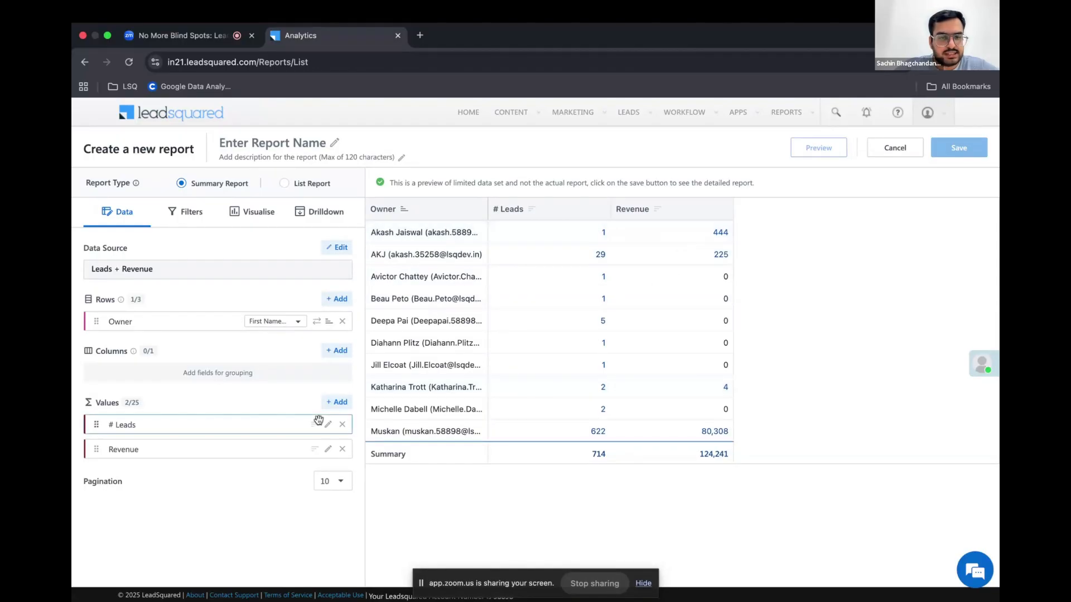
Set the Revenue value's format type to Currency, save the change, and refresh the report preview
left_click(329, 449)
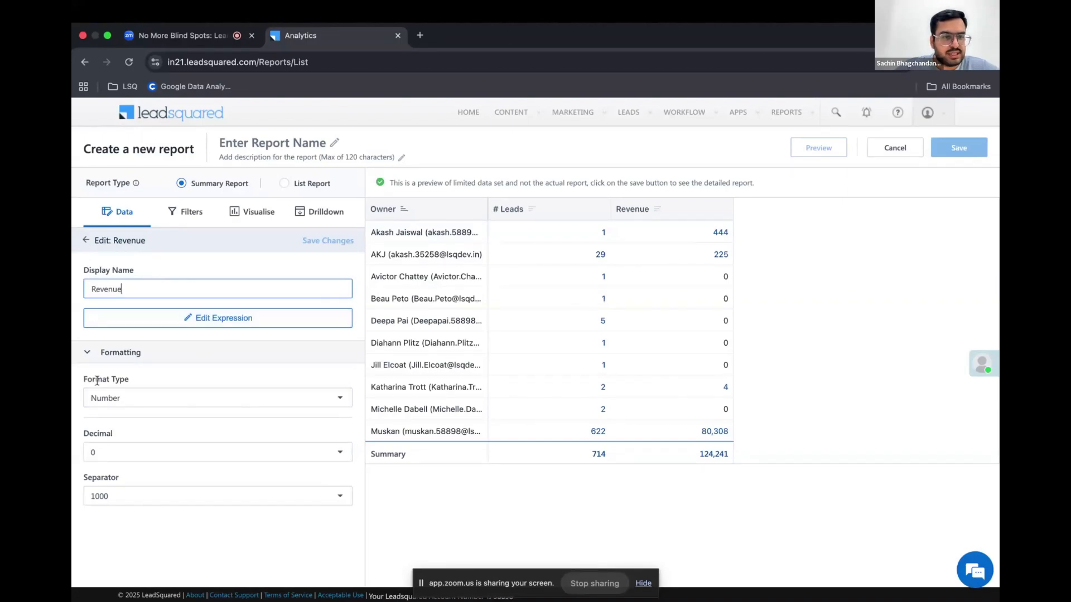
left_click(161, 404)
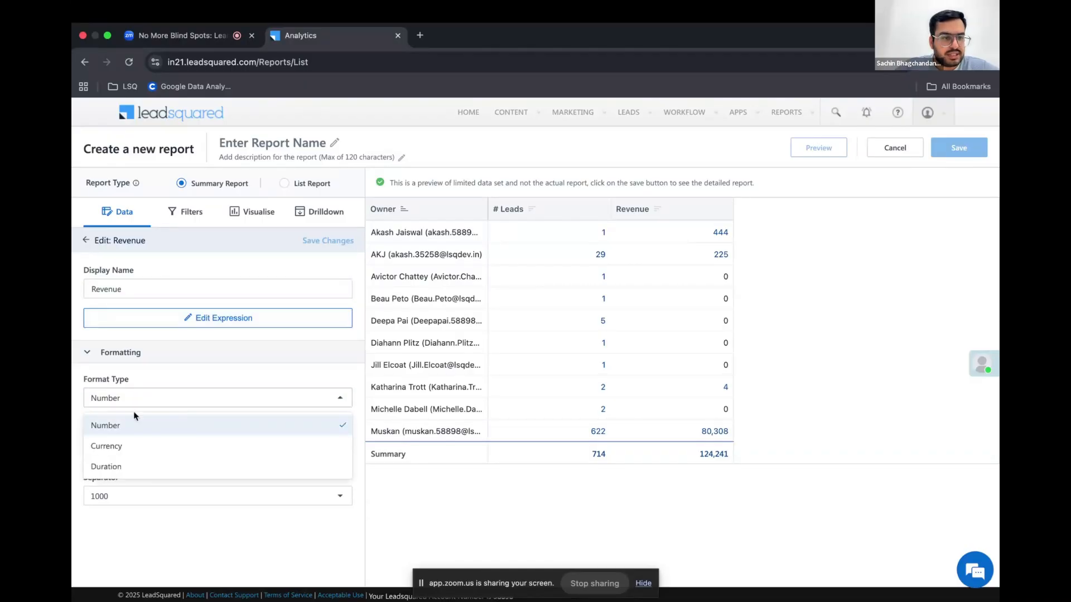
left_click(131, 446)
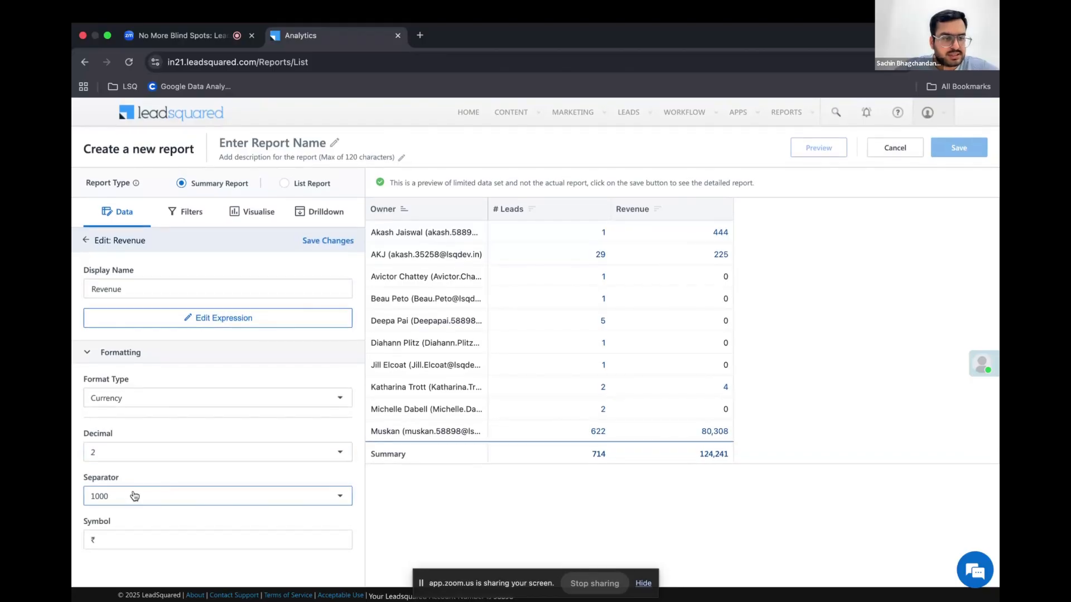
left_click(321, 239)
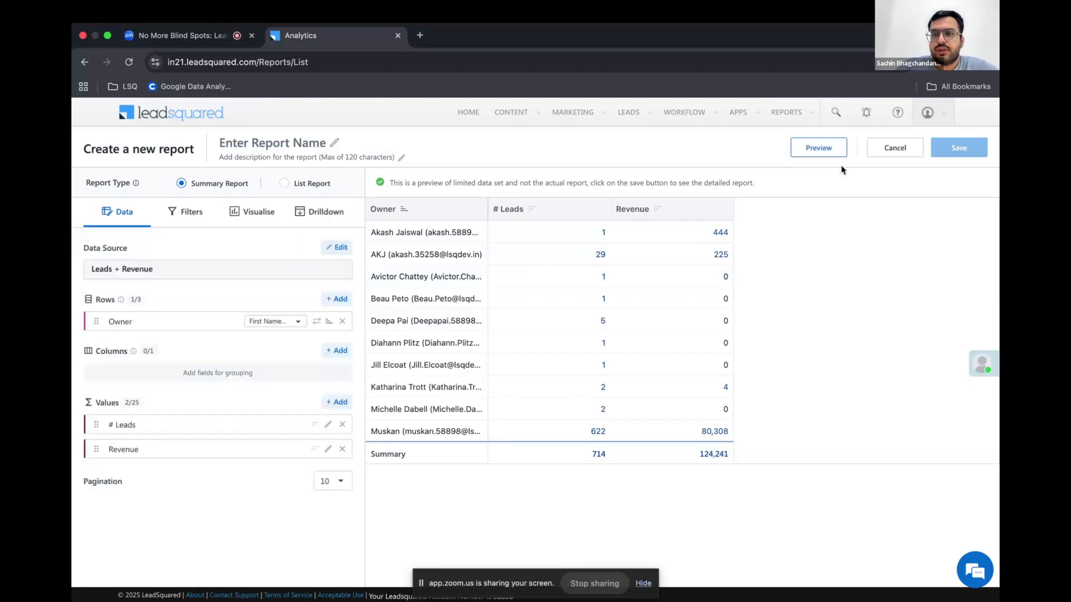
left_click(820, 147)
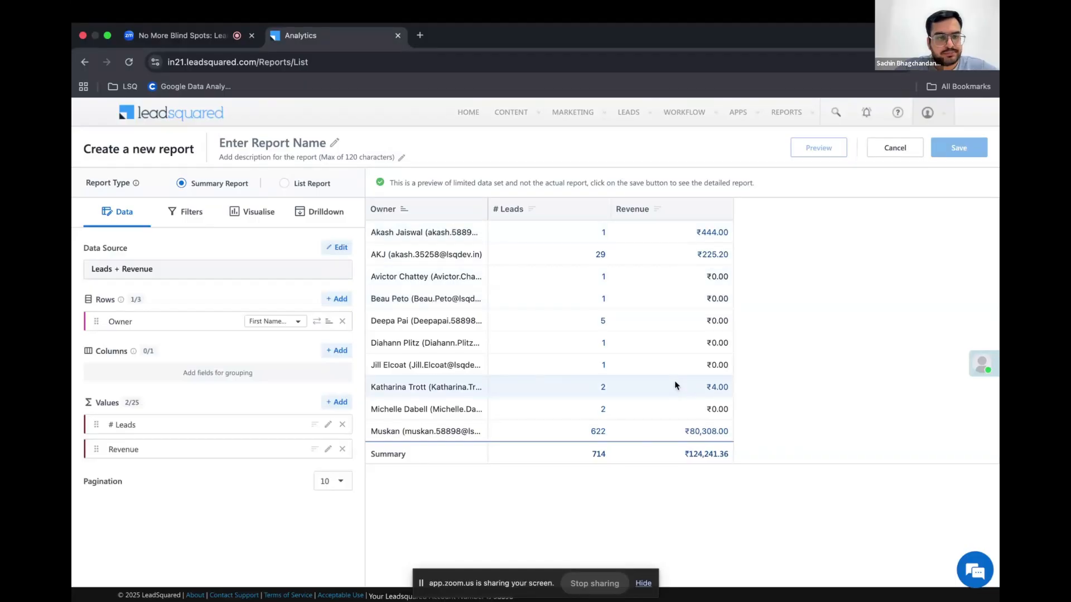
Start another custom value for the report with the display name "Revenue per Lead"
left_click(337, 404)
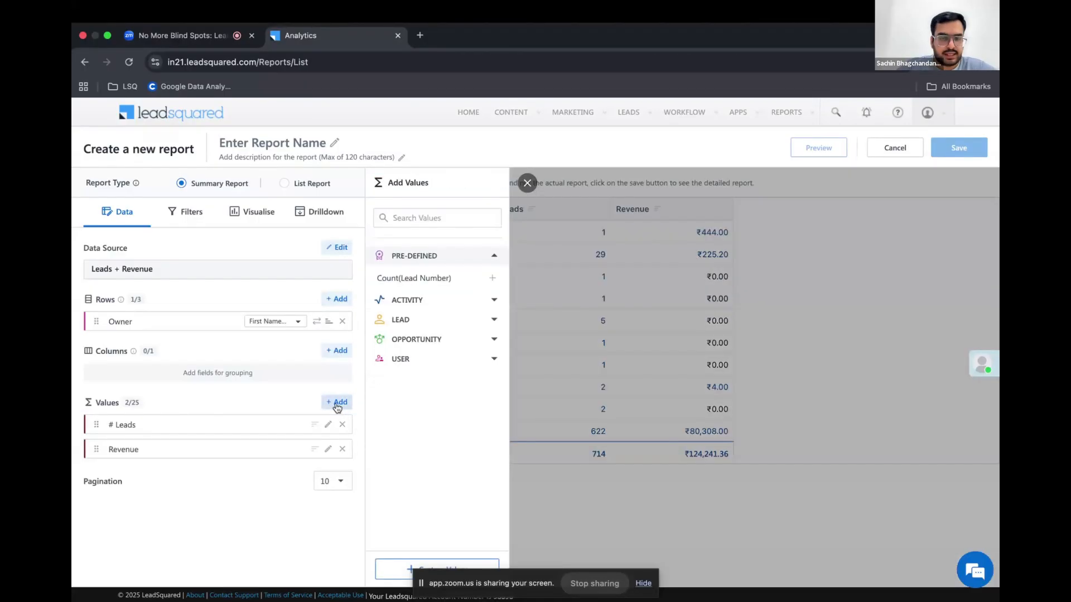
left_click(395, 571)
type("Rever")
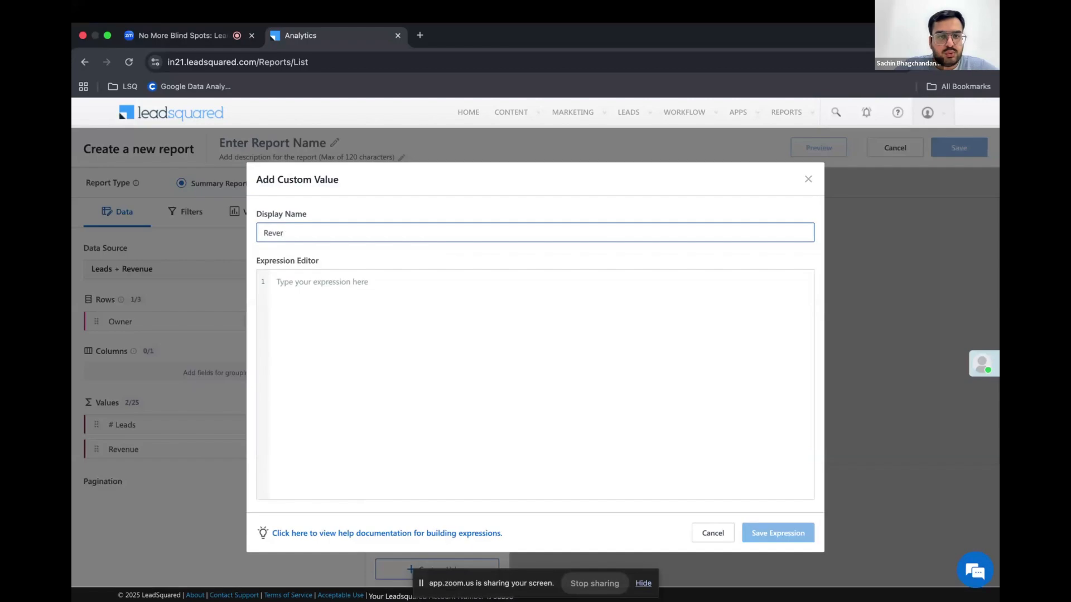
type("ue per Lead")
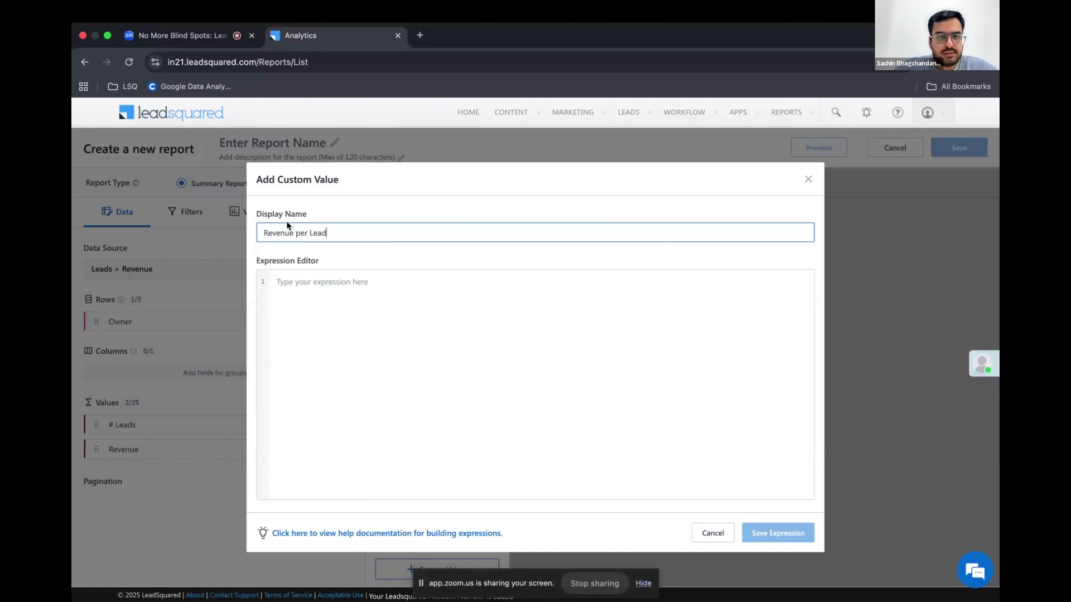
Define the expression as Sum of Revenue.Order Value (mx_Custom_2) divided by CountDistinct of Leads.Prospect ID, save it, and refresh the preview
left_click(288, 281)
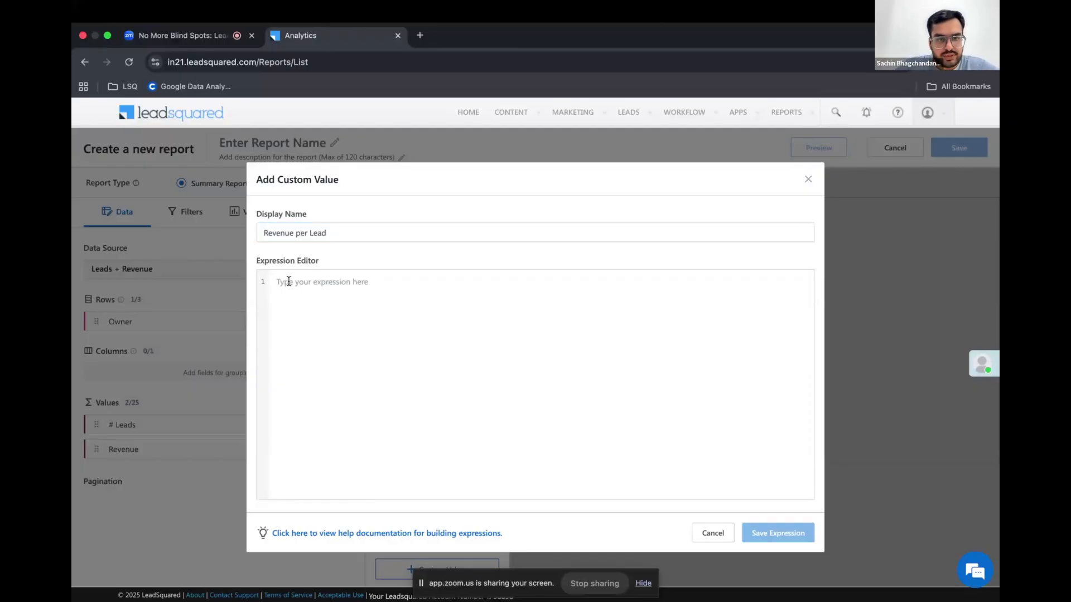
type("Sum")
left_click(317, 319)
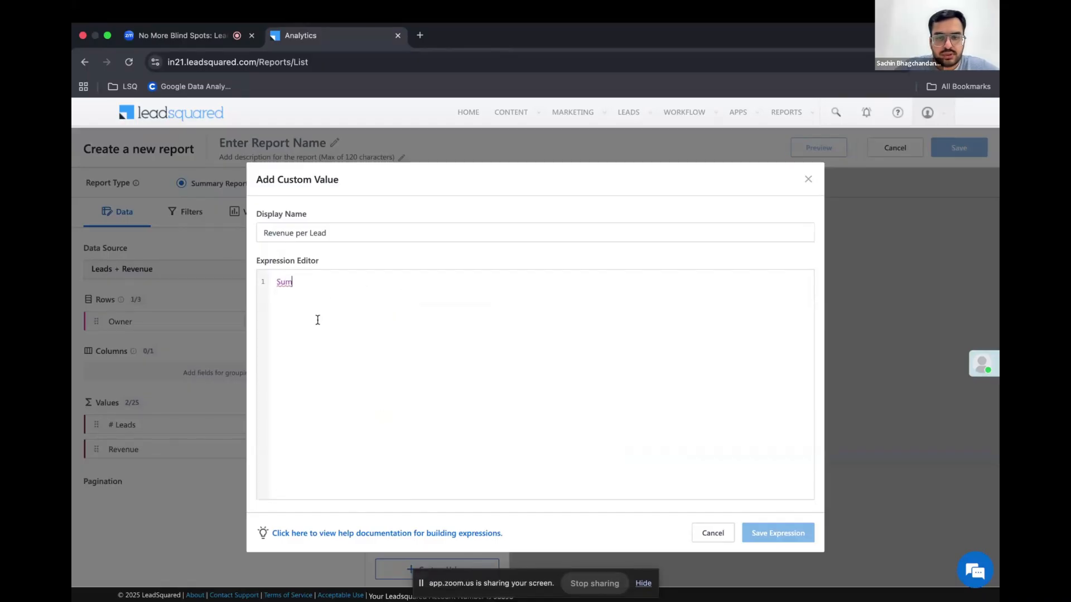
type("(order")
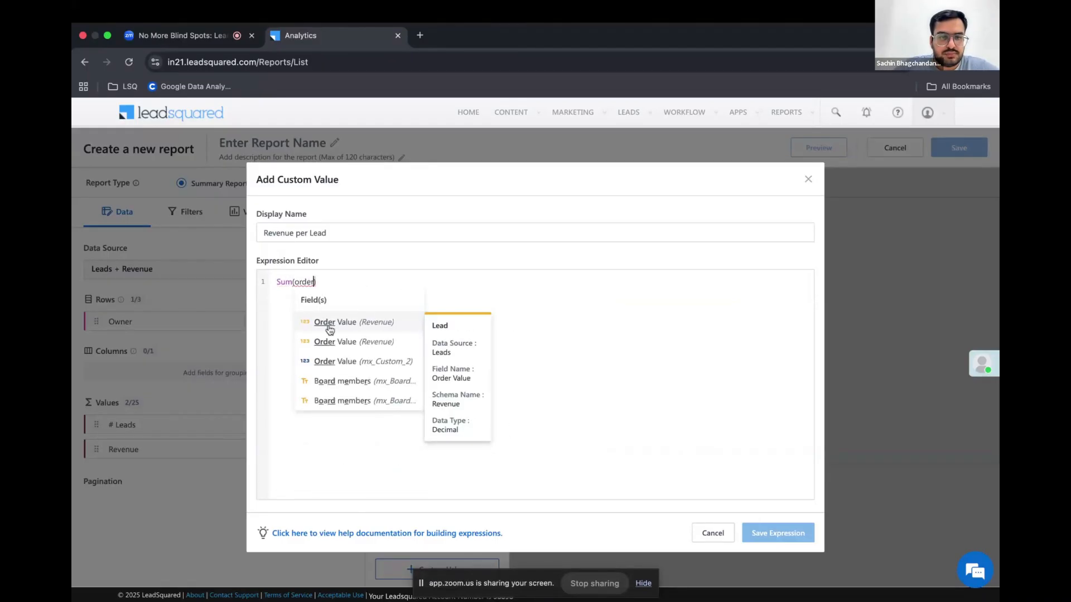
left_click(346, 361)
type("/ ")
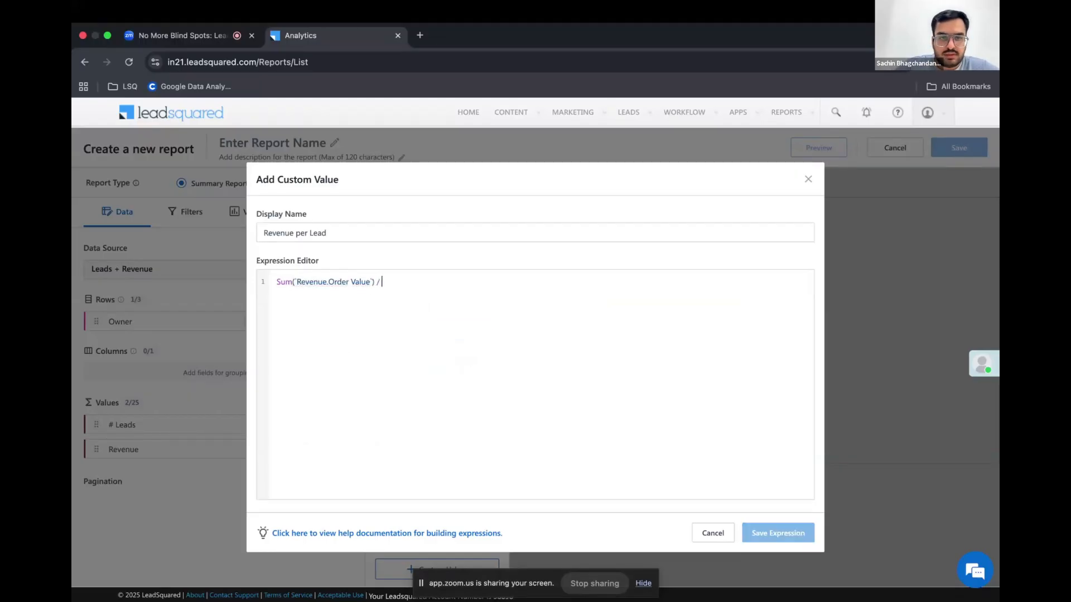
type("coun")
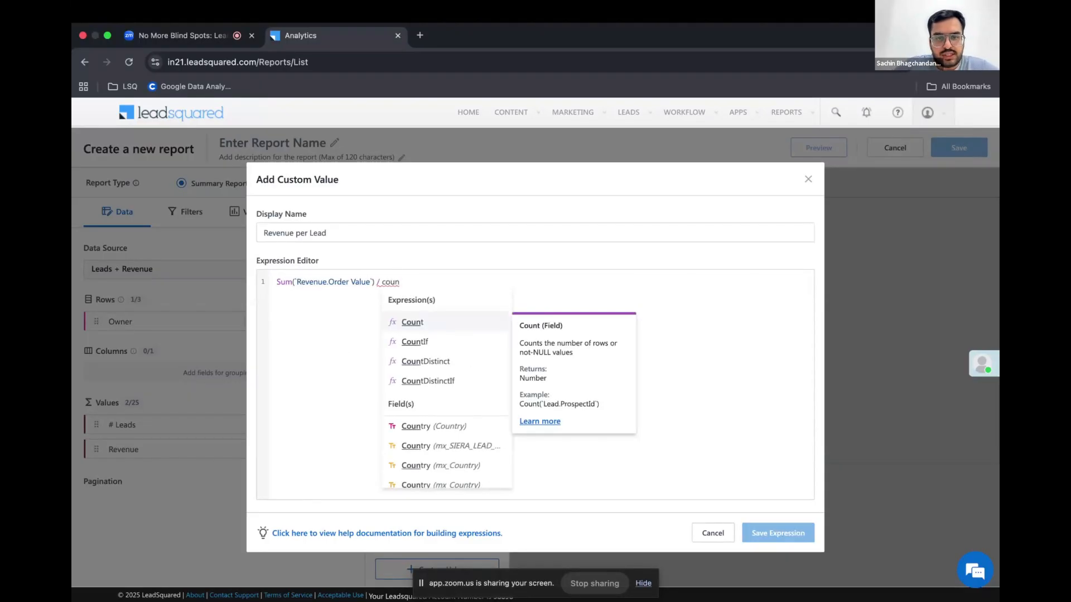
left_click(427, 361)
type("(prosp")
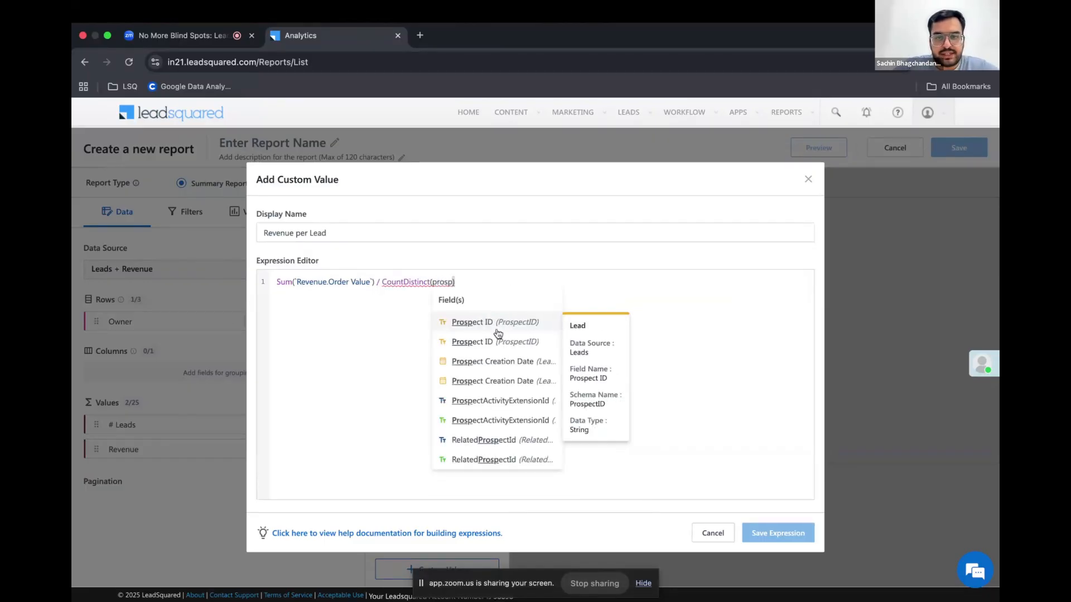
left_click(499, 322)
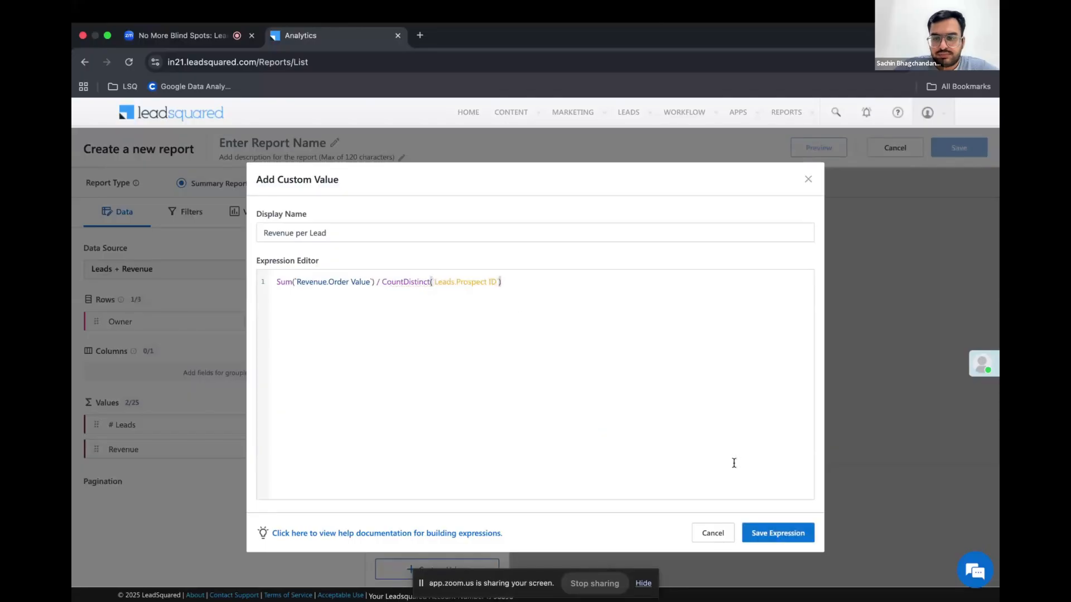
left_click(765, 534)
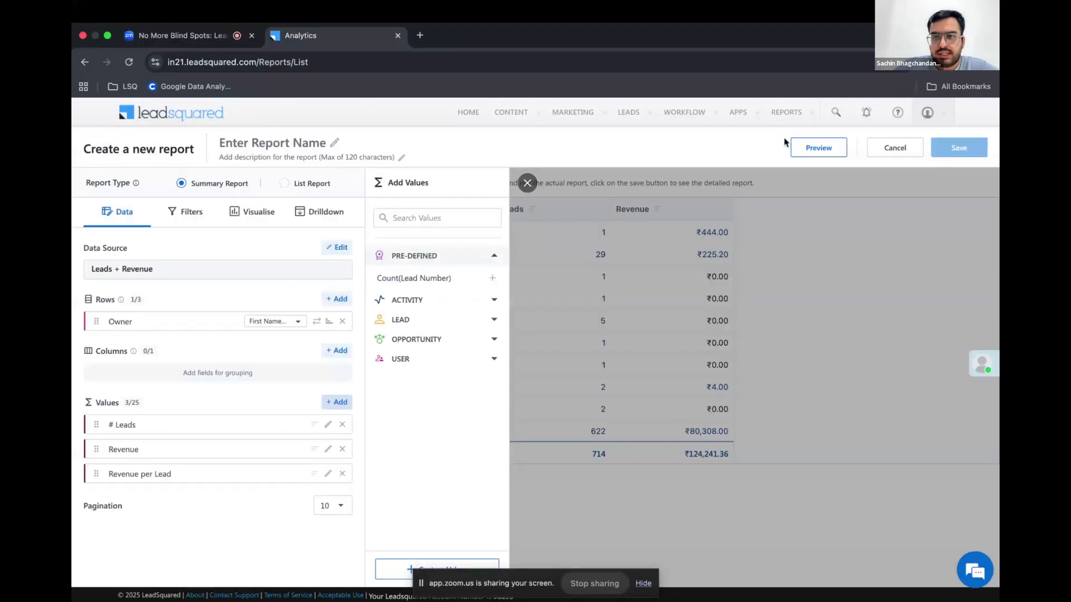
left_click(817, 149)
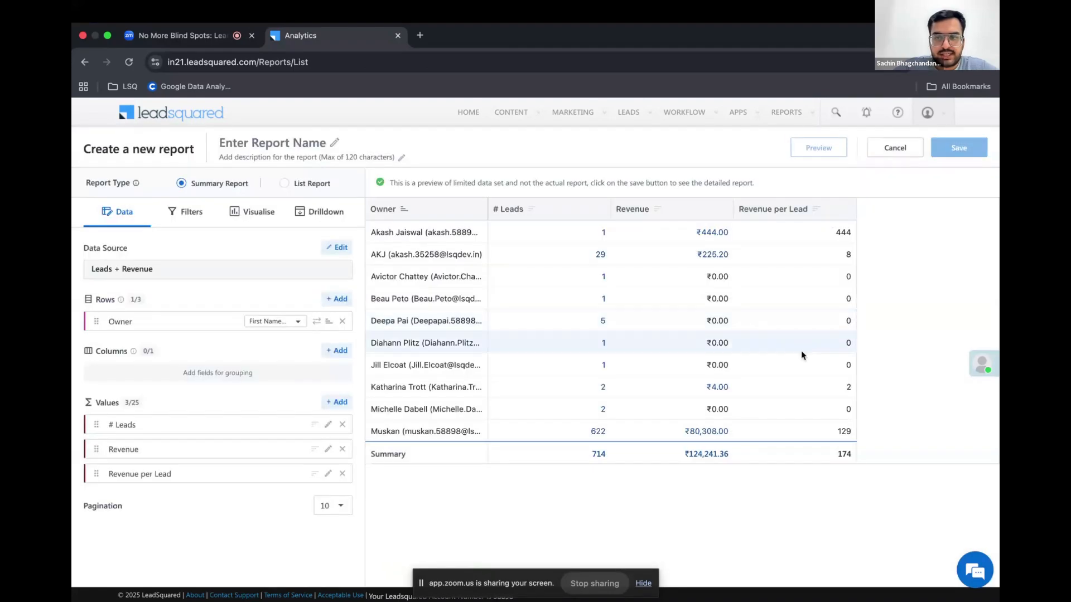
Set the Revenue per Lead value's format type to Currency, save the change, and refresh the report preview
left_click(329, 474)
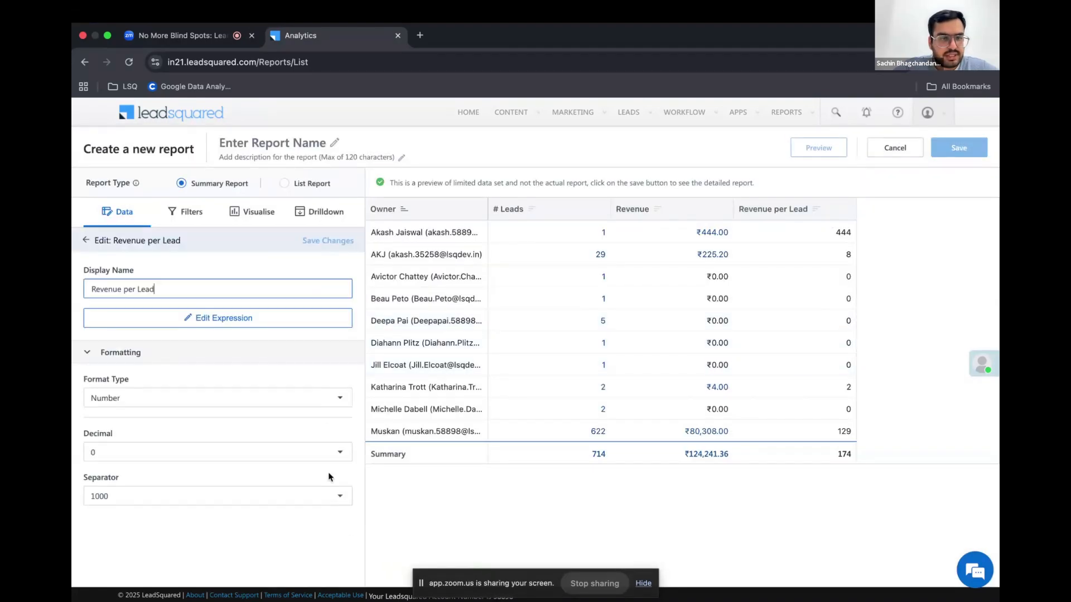
left_click(178, 398)
left_click(161, 447)
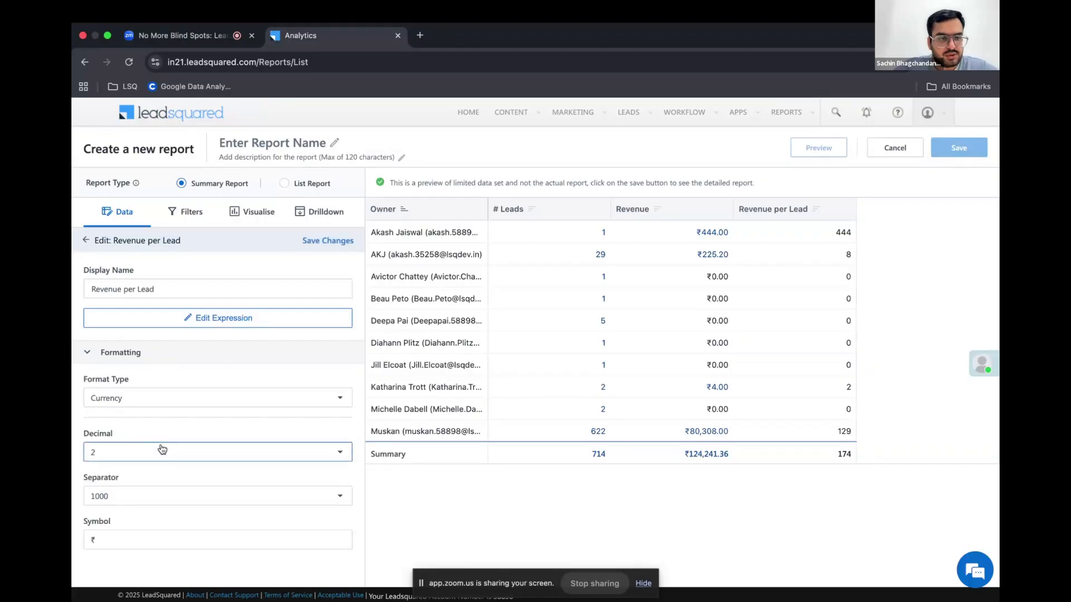
left_click(327, 243)
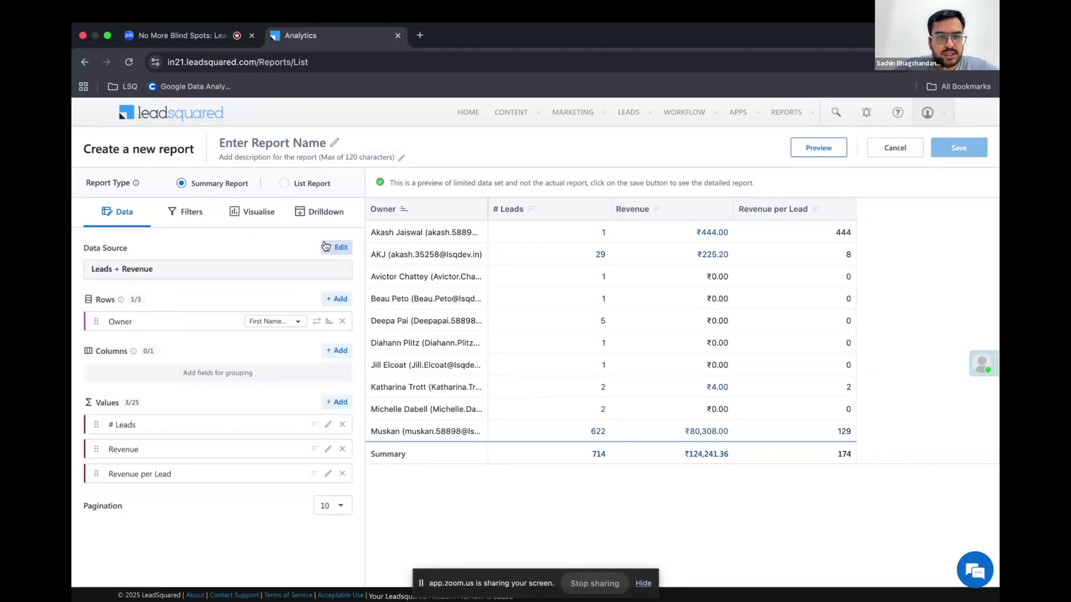
left_click(817, 148)
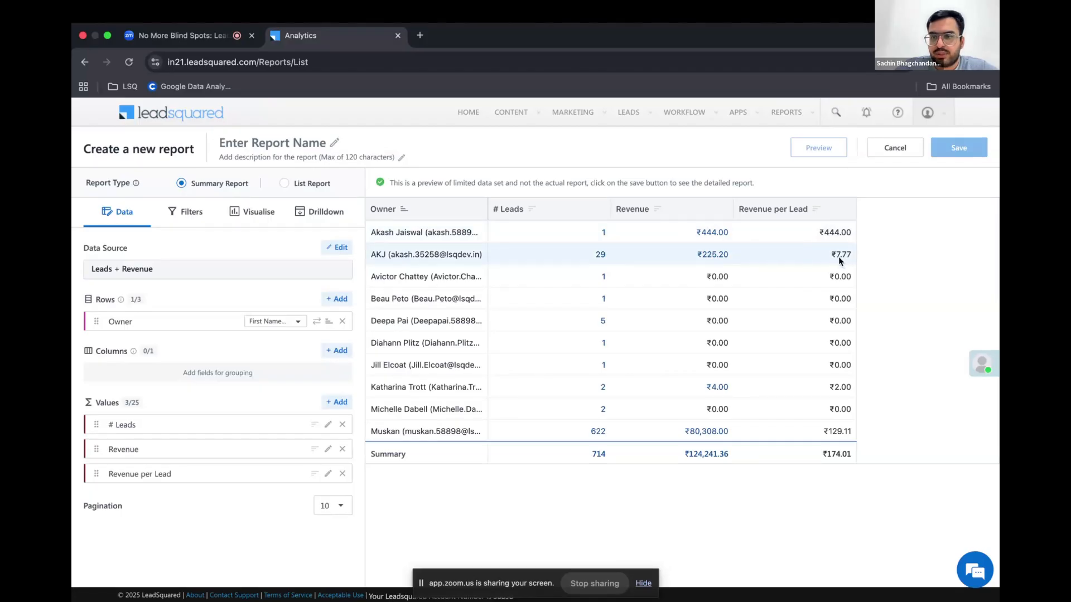
Start another custom value for the report with the display name "# Leads without Revenue"
left_click(339, 402)
left_click(392, 569)
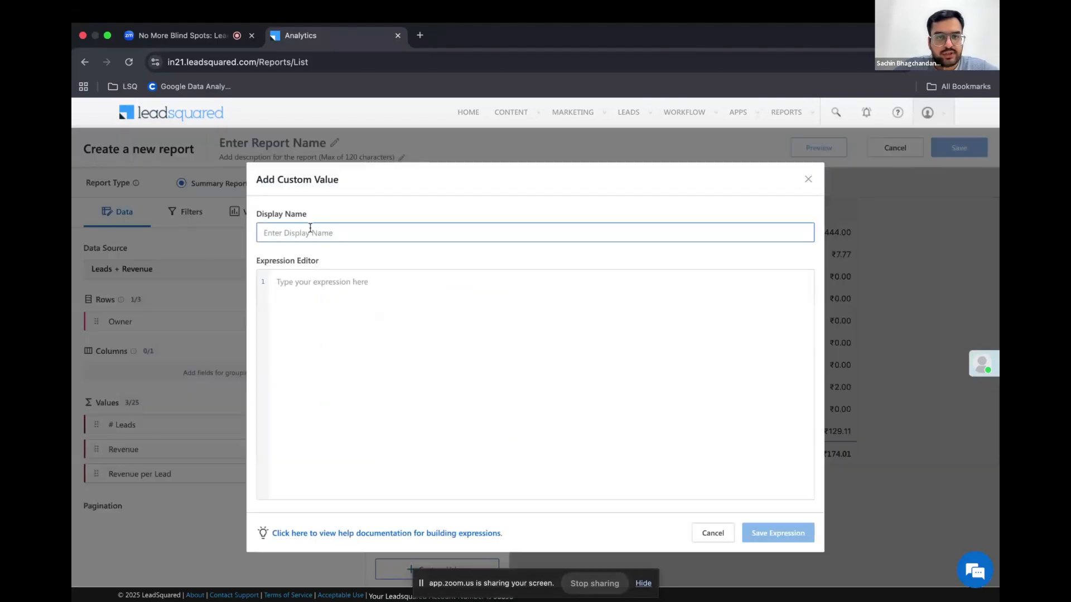
type("# Leads without")
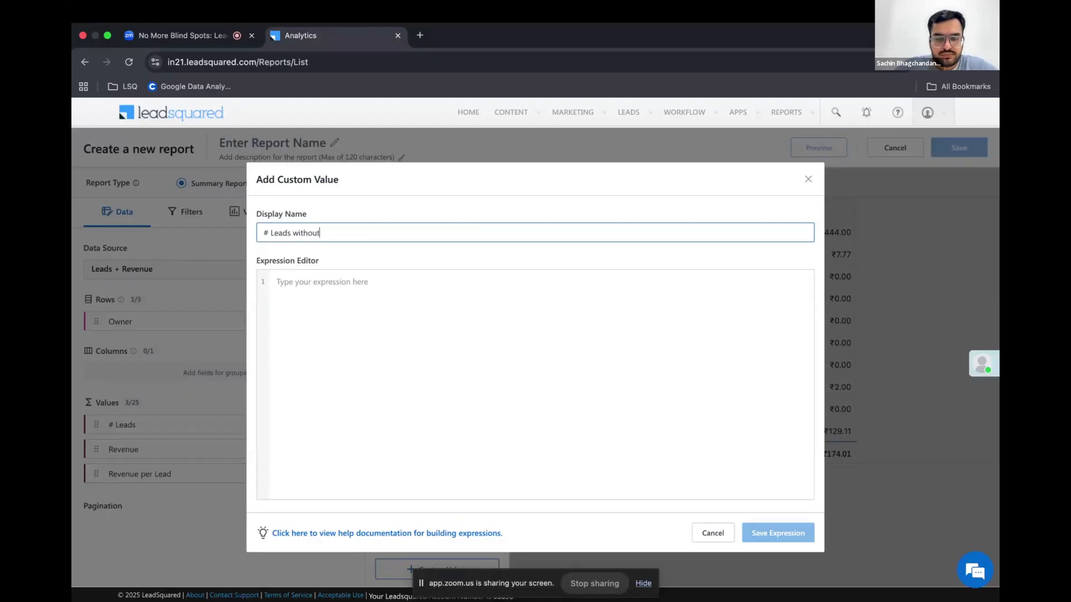
type("Revenue")
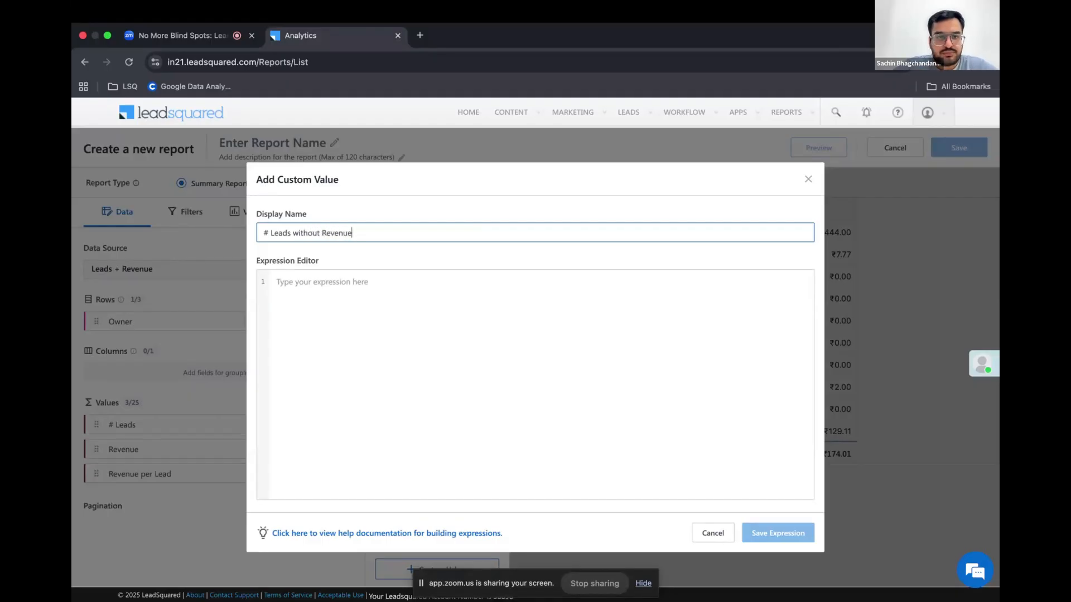
Begin the # Leads without Revenue expression with CountDistinctIf, using Leads.Prospect ID as its first argument
left_click(294, 290)
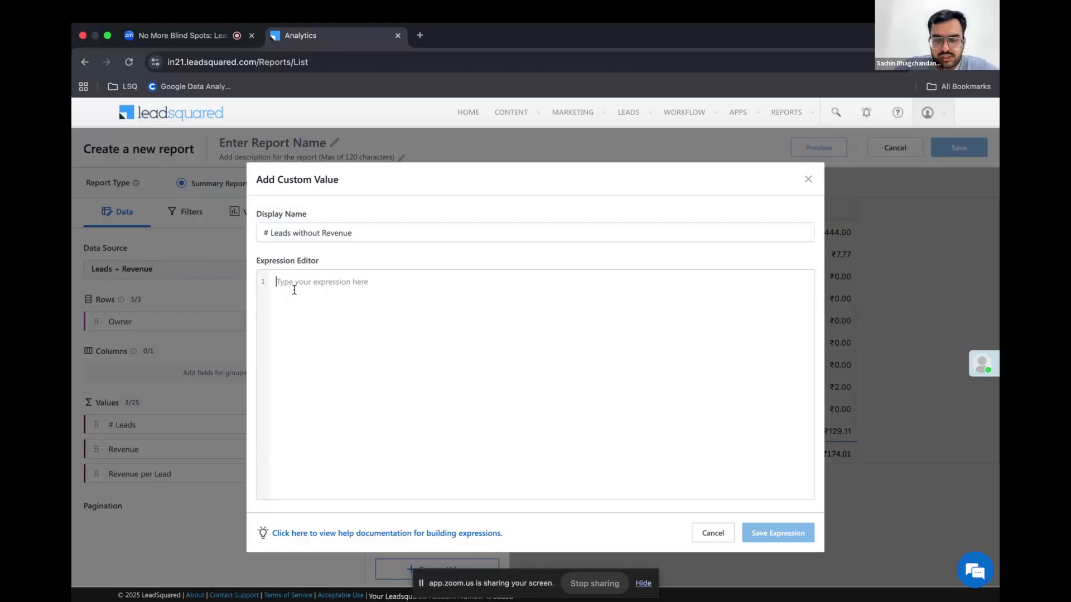
type("count")
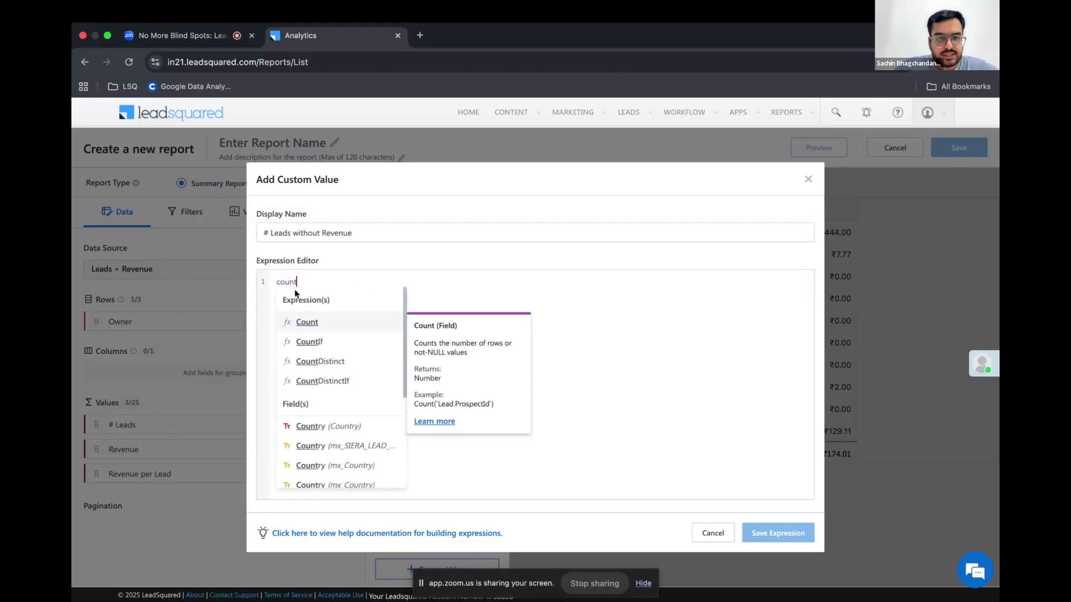
left_click(338, 380)
type("(")
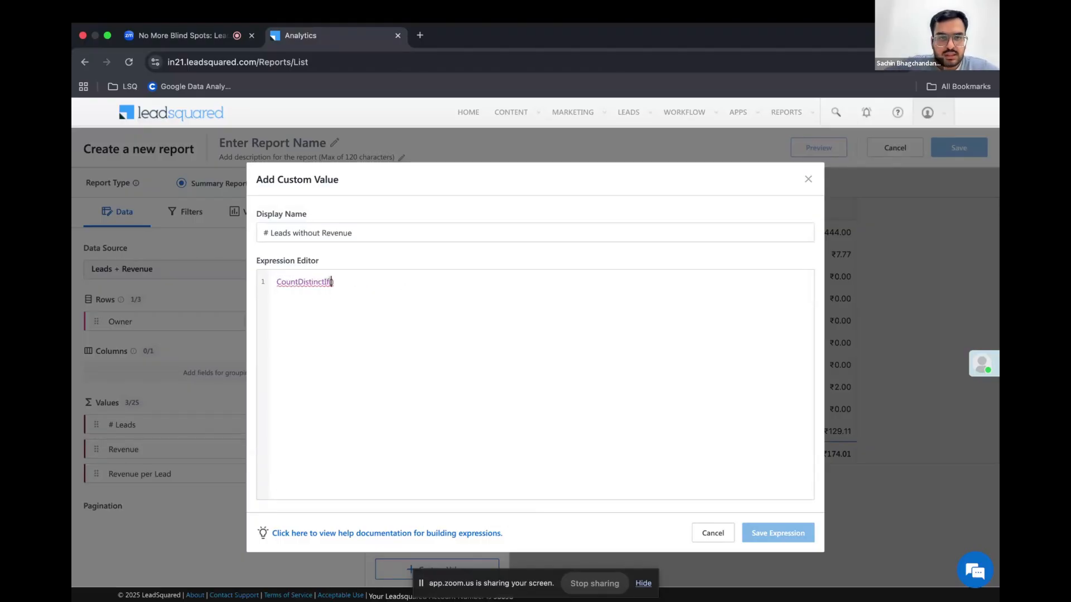
key("Return")
type("pros")
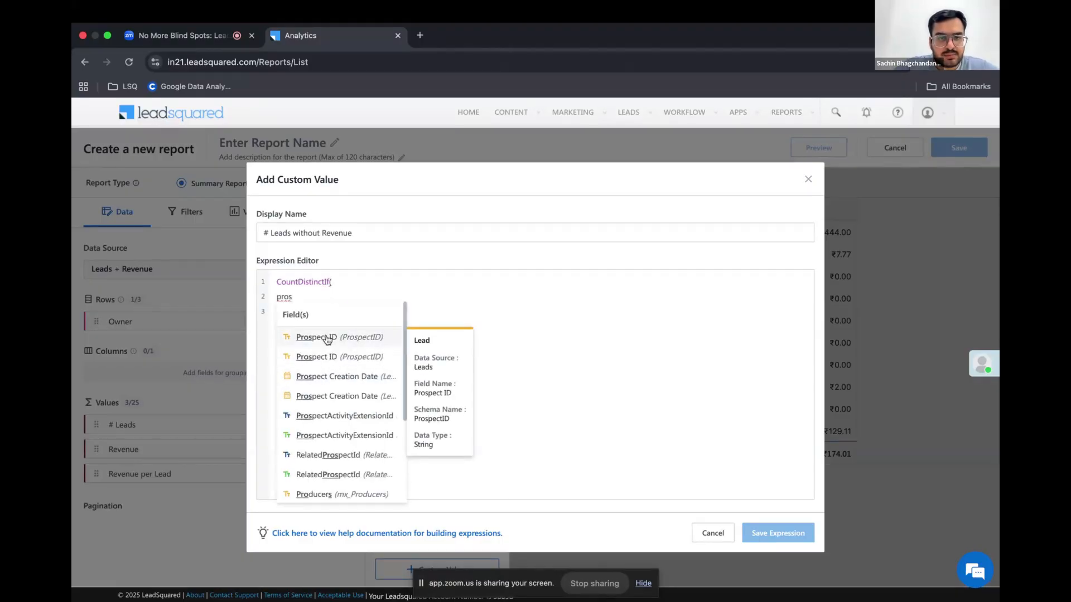
left_click(328, 338)
key("Return")
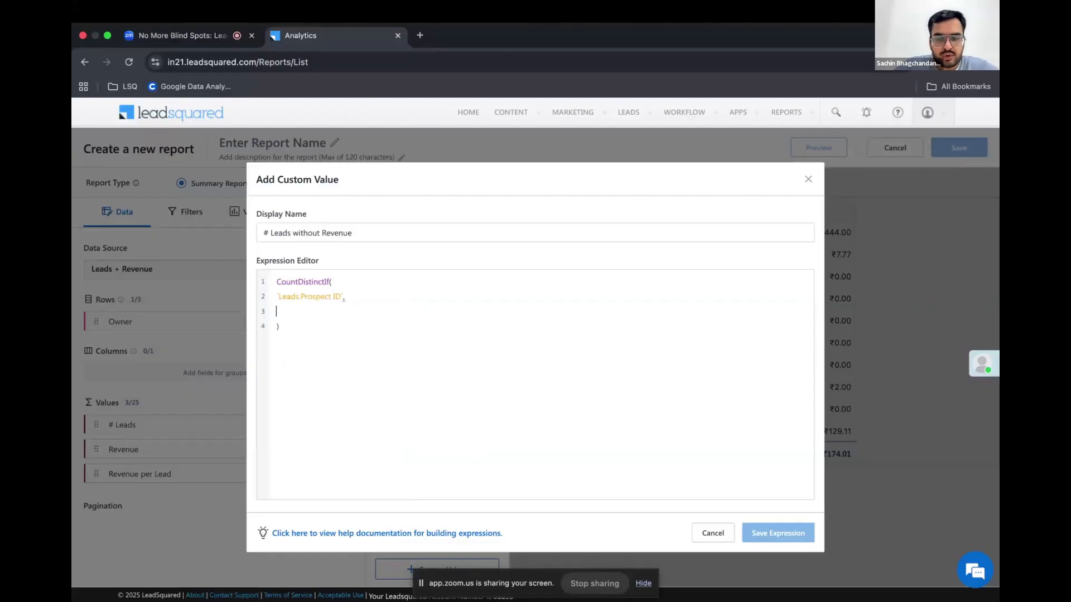
Add the condition Revenue.Order Value = 0 to the CountDistinctIf expression, save it, and refresh the report preview
type("orve")
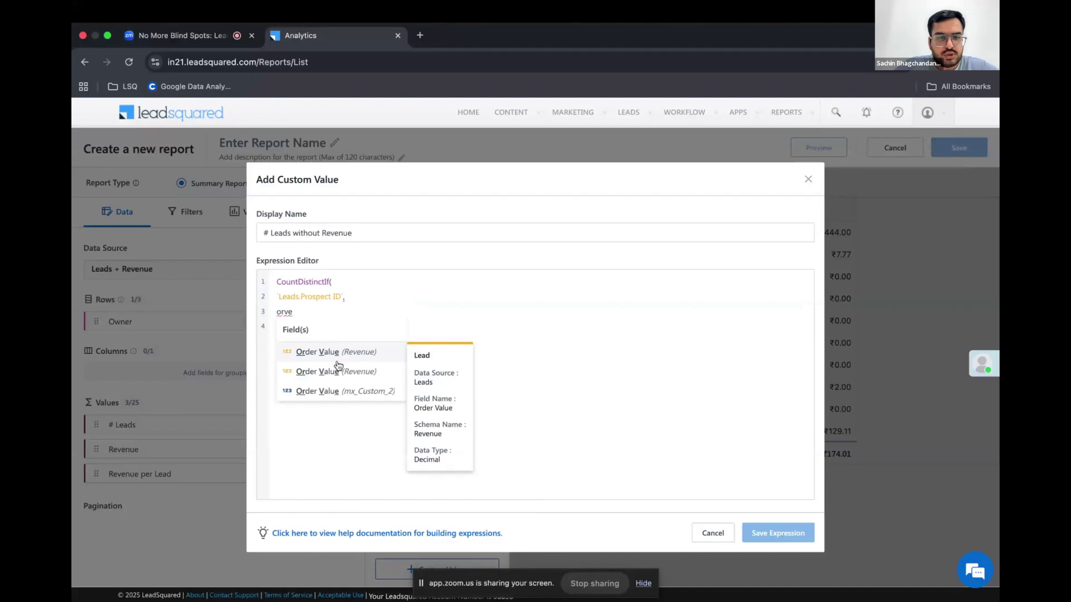
left_click(337, 364)
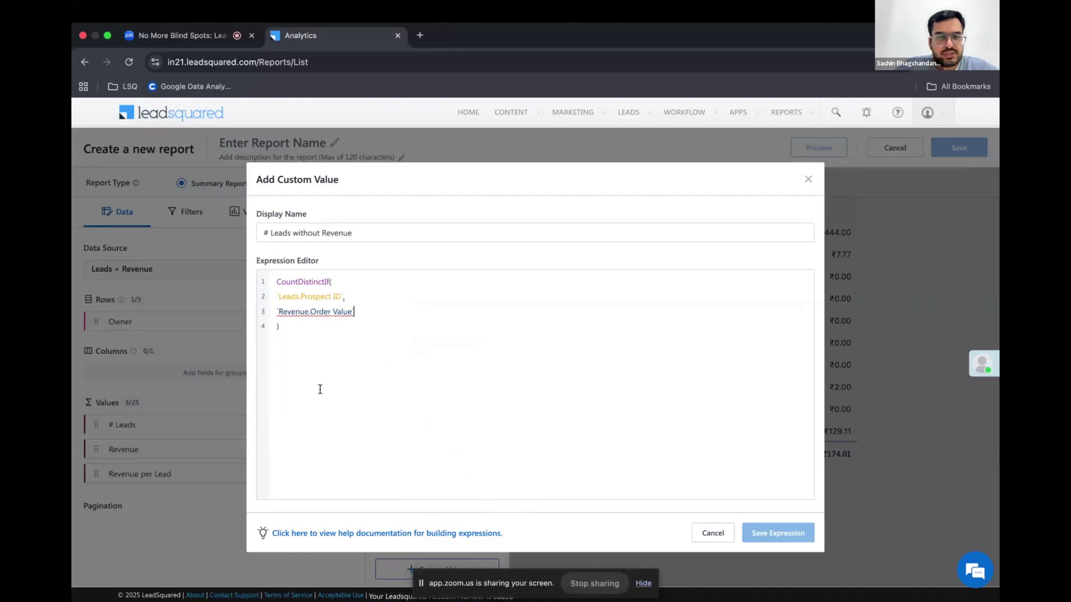
type("= ")
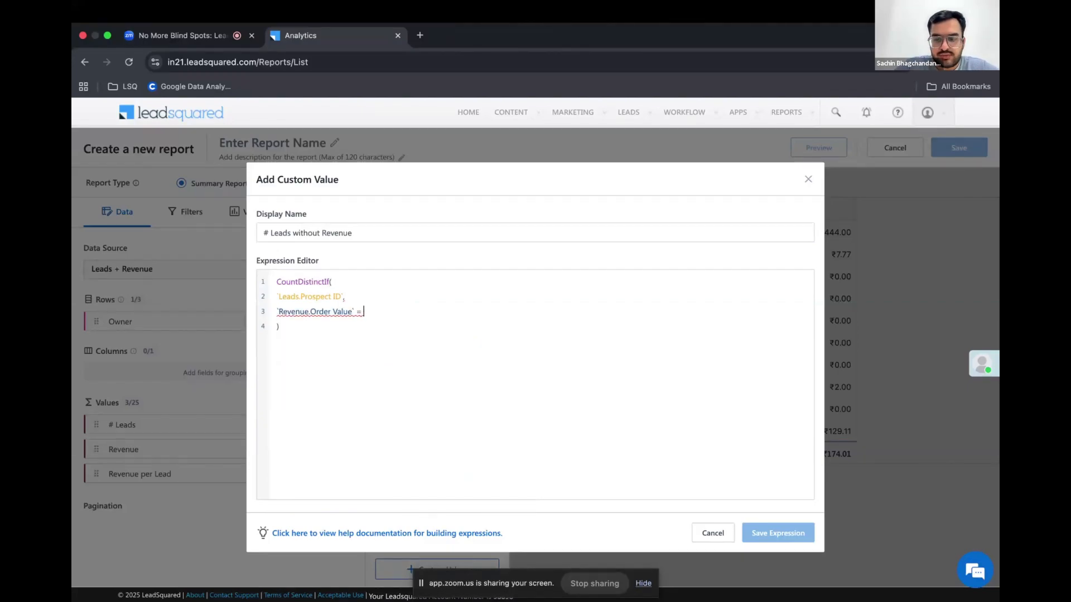
type("0")
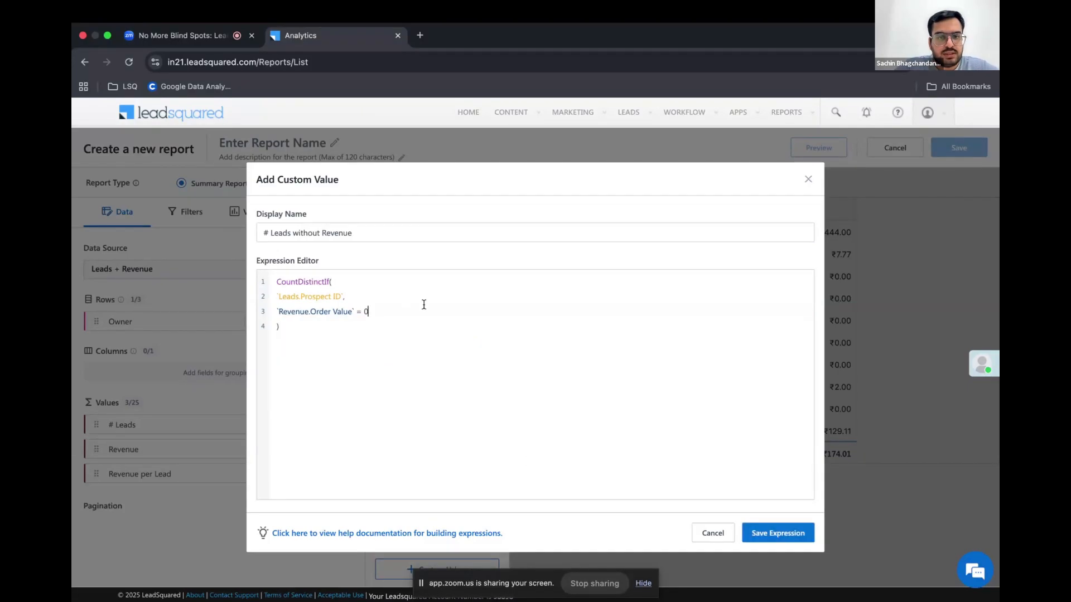
left_click(771, 533)
left_click(818, 147)
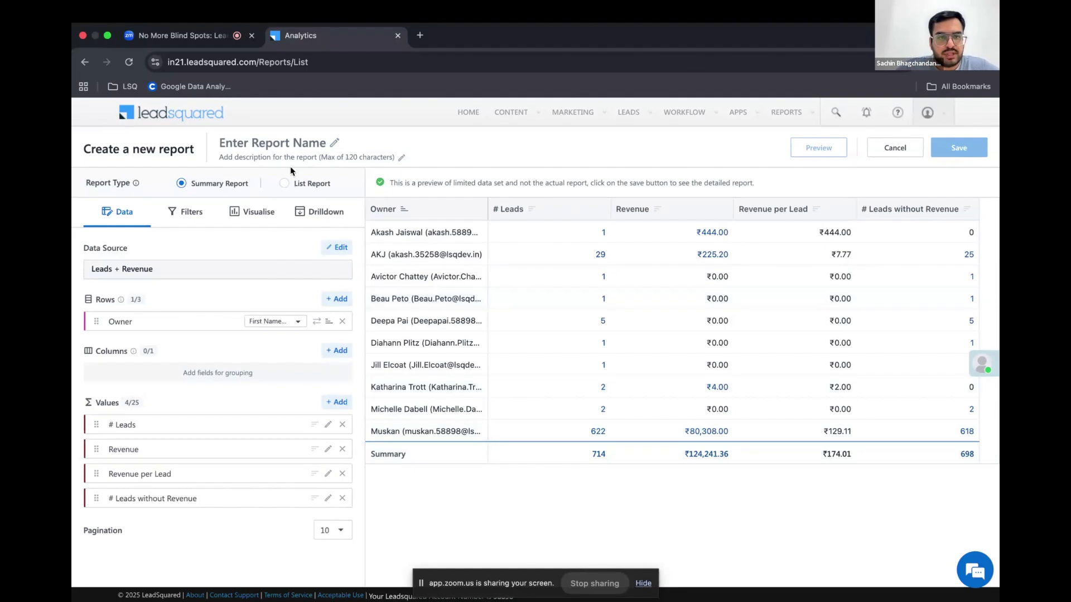
Name the report "Revenue report" and use the same text as its description
left_click(296, 143)
type("Revenue report")
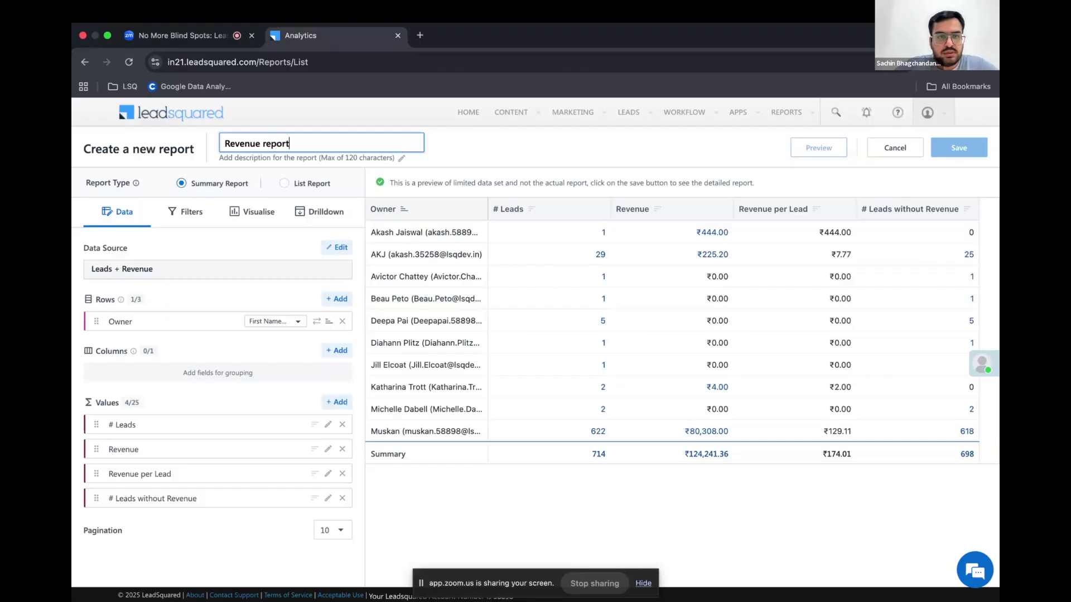
triple_click(338, 142)
key("super+c")
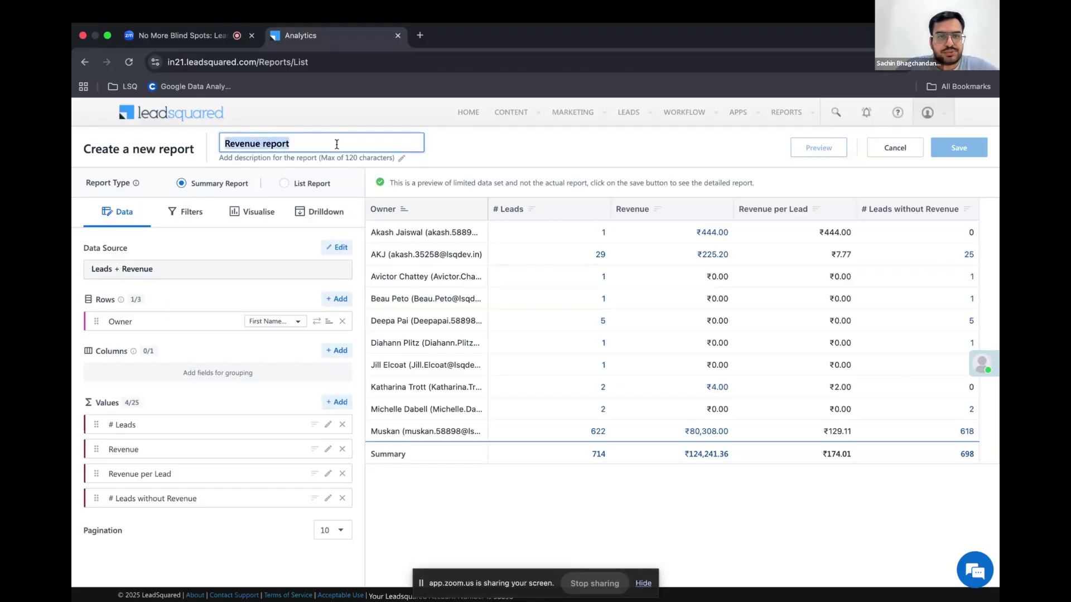
left_click(328, 158)
key("super+v")
left_click(513, 154)
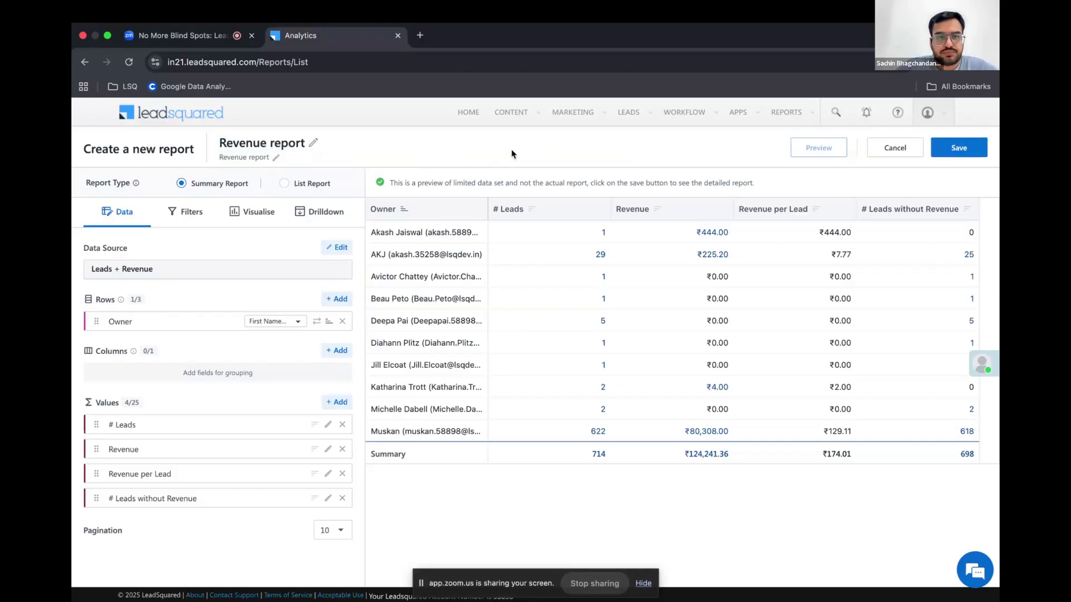
Save the new report with the Sales and Revenue tag, checking the profile sharing and reporting hierarchy options
left_click(963, 151)
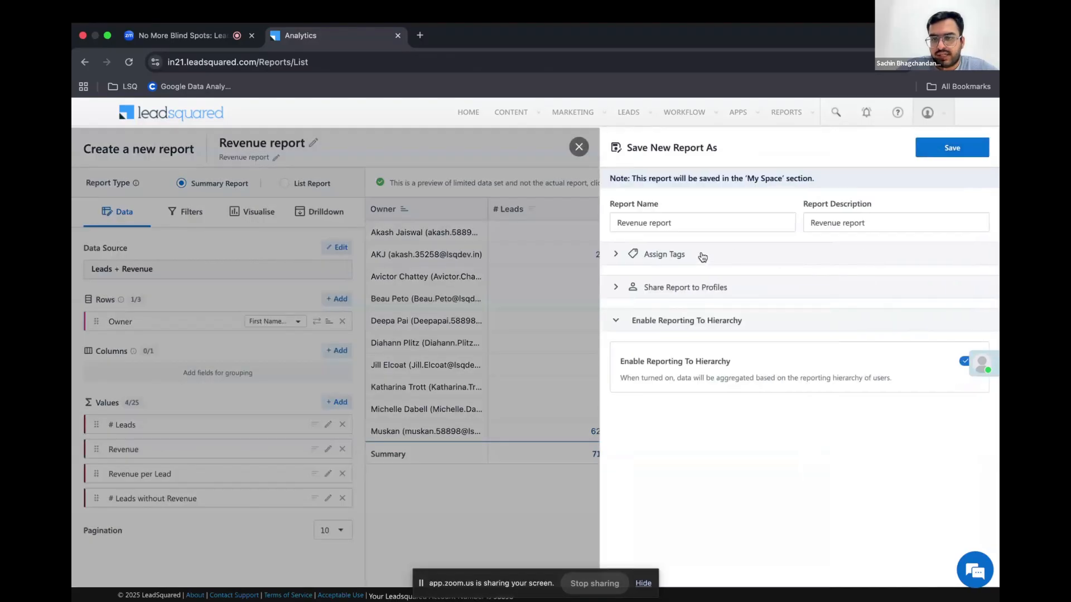
left_click(703, 256)
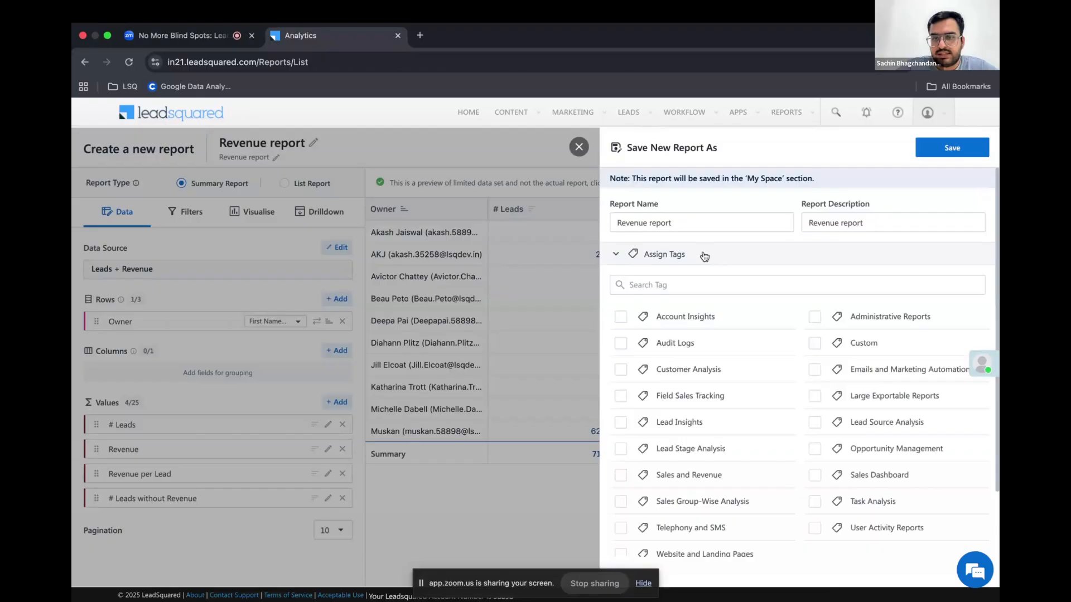
left_click(621, 476)
left_click(616, 254)
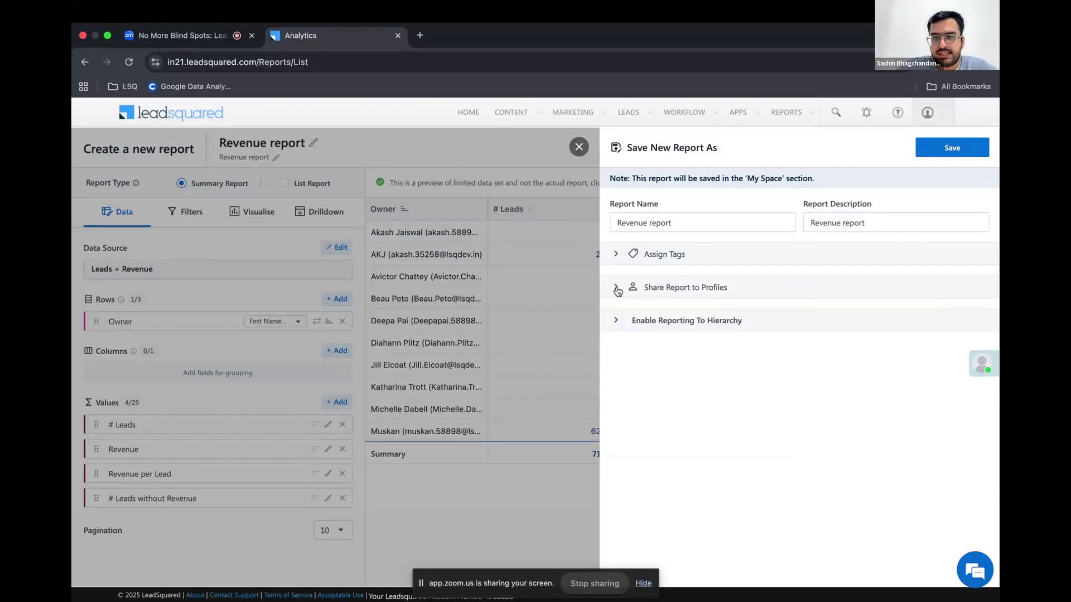
left_click(616, 288)
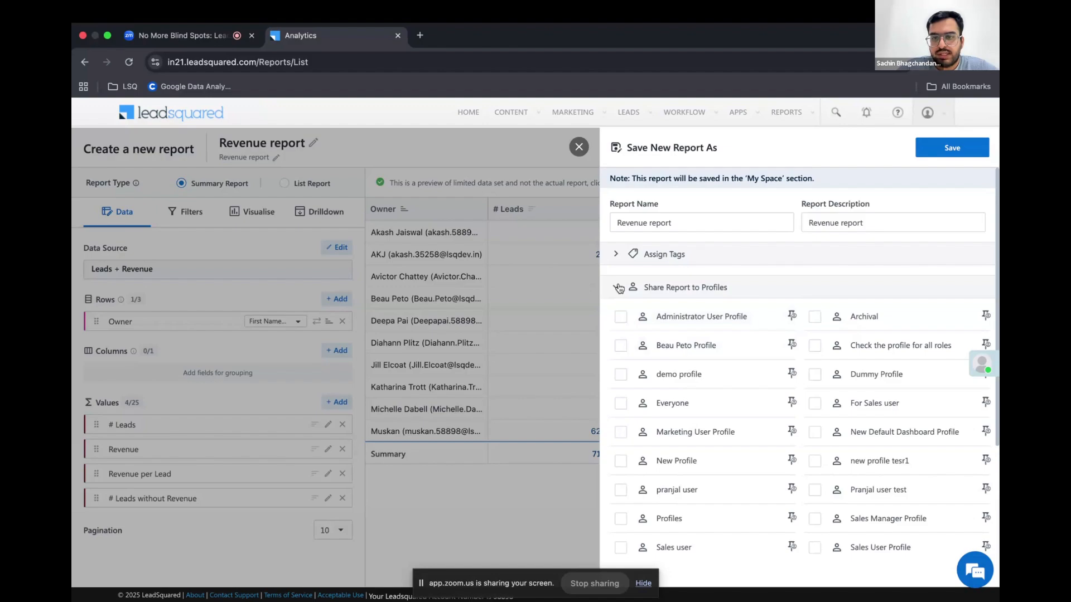
left_click(636, 286)
left_click(646, 324)
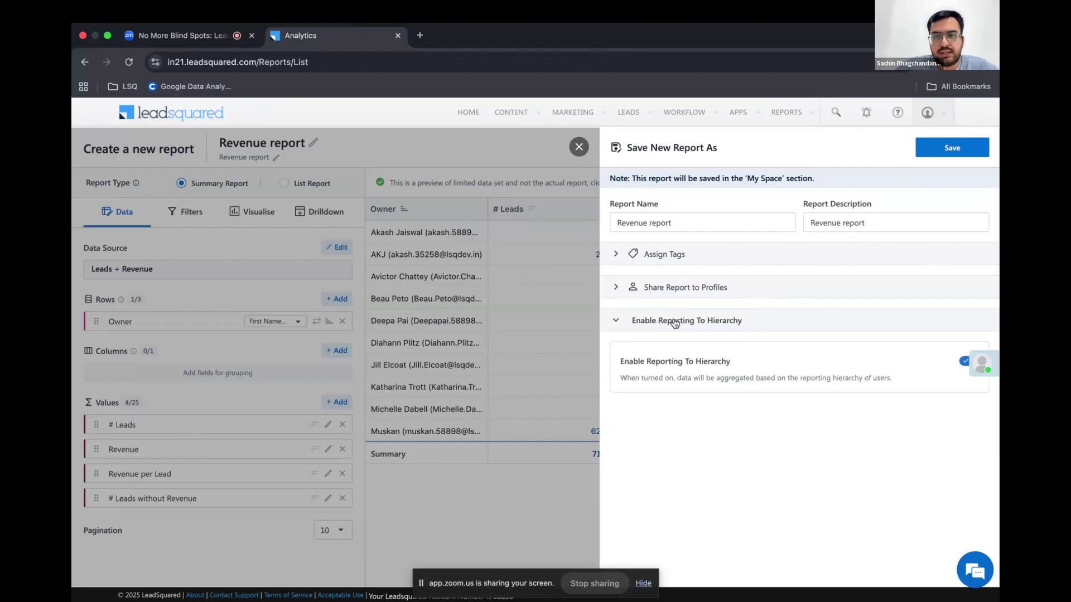
left_click(939, 148)
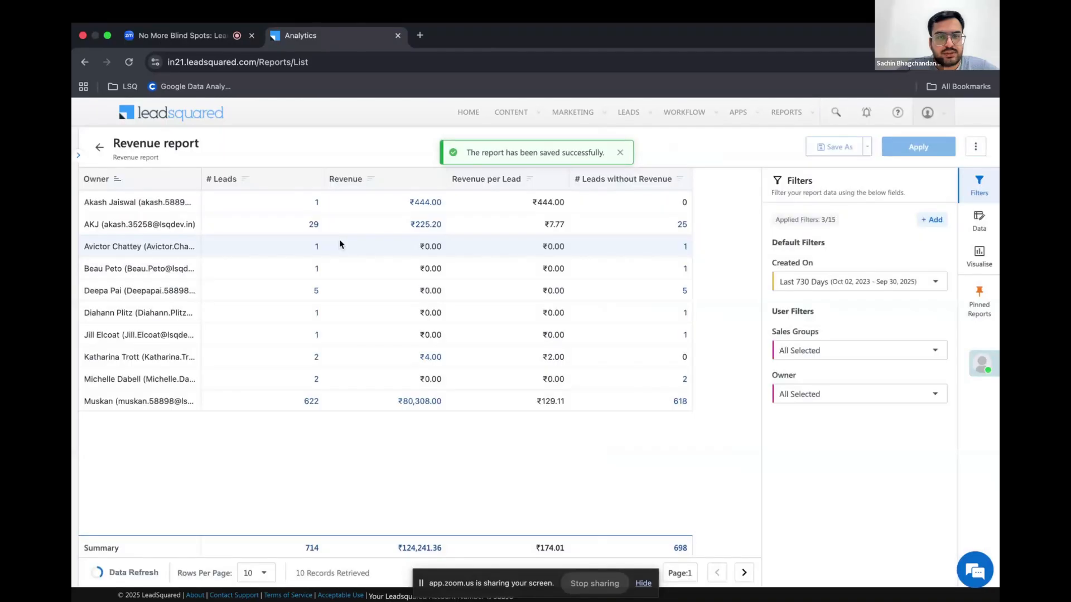
Show 100 rows per page in the saved report and apply This Year as the Created On filter
left_click(252, 573)
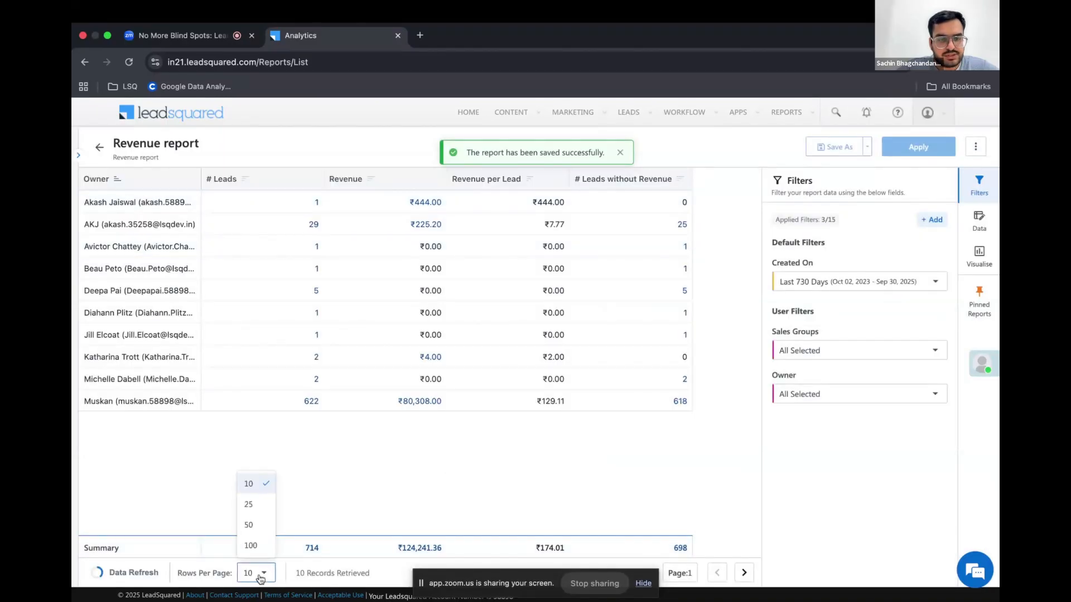
left_click(250, 546)
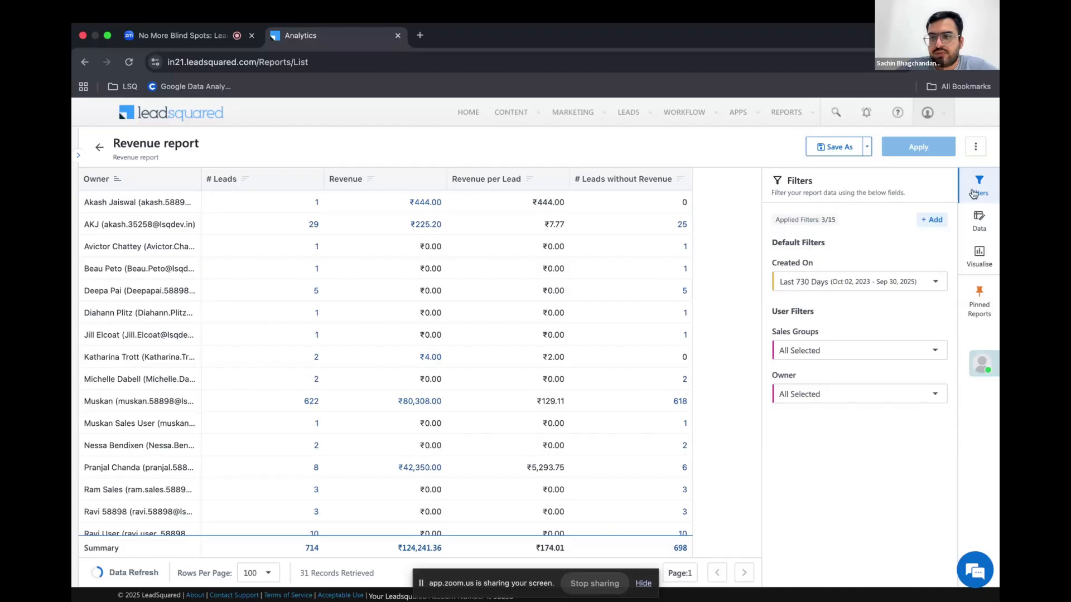
left_click(816, 284)
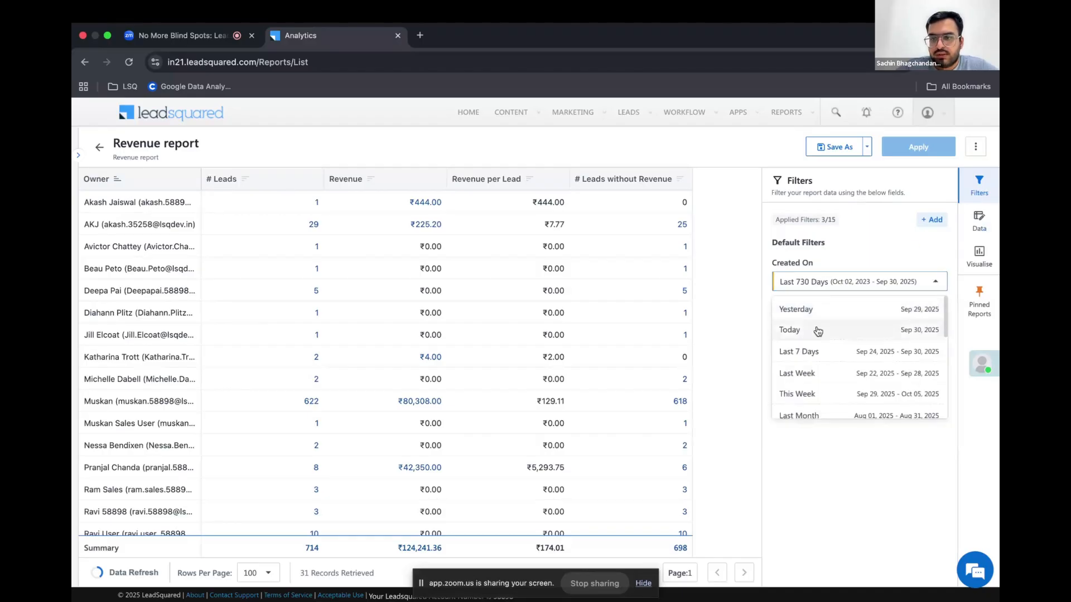
scroll(820, 373, "down", 3)
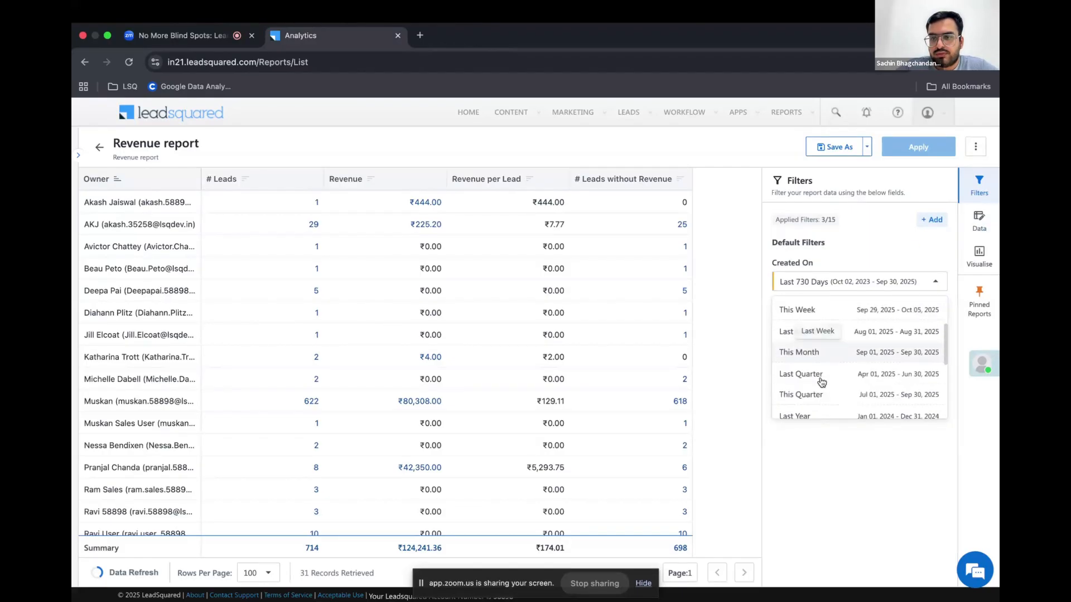
scroll(818, 351, "down", 2)
left_click(805, 368)
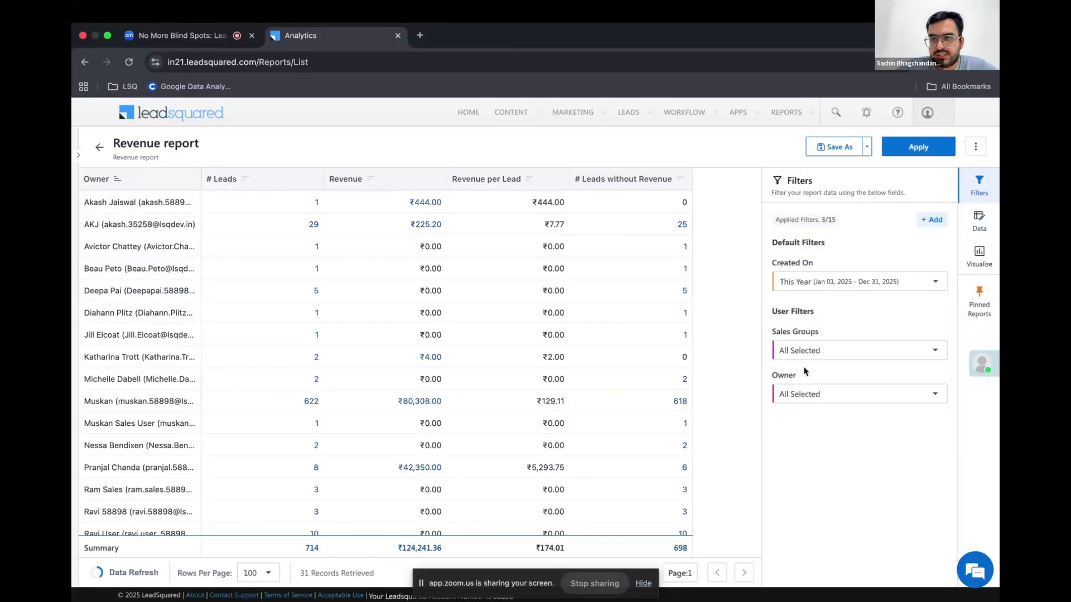
left_click(917, 148)
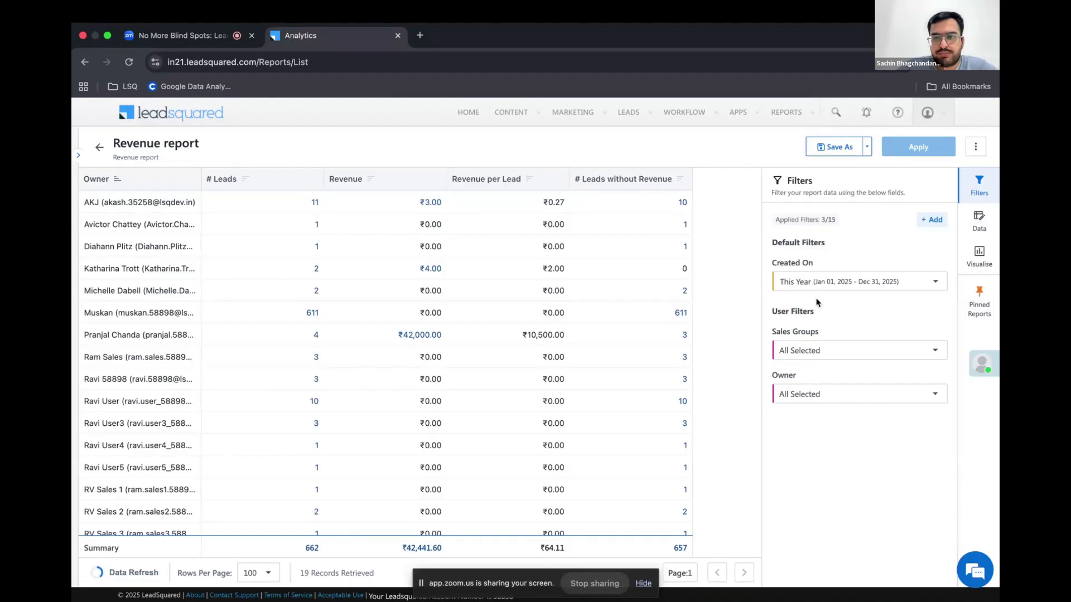
Look at the save options for the filtered report, including its name and description, and leave without saving
left_click(836, 149)
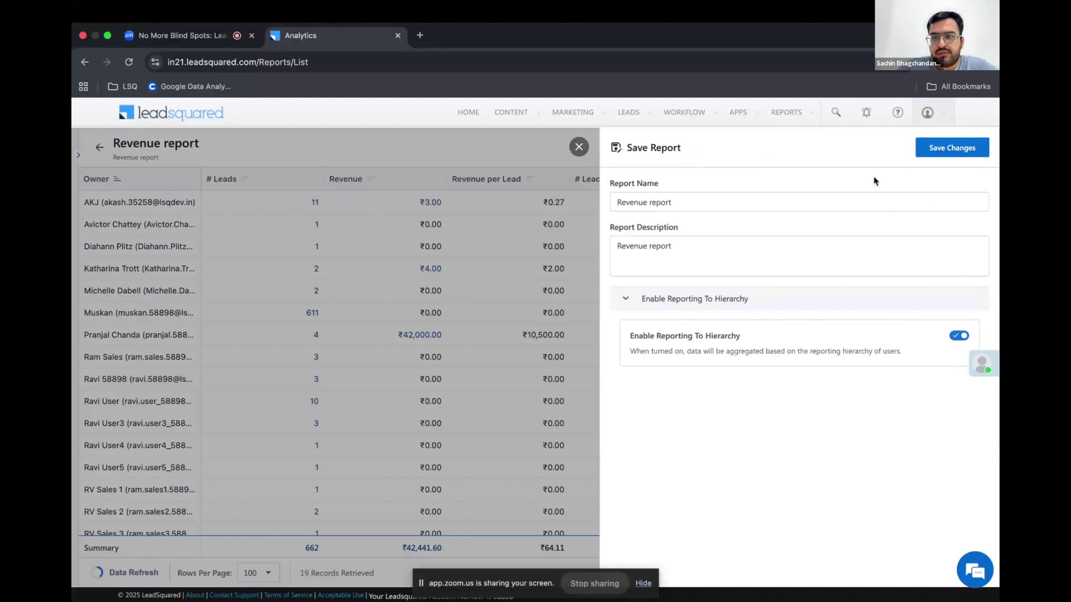
left_click(695, 198)
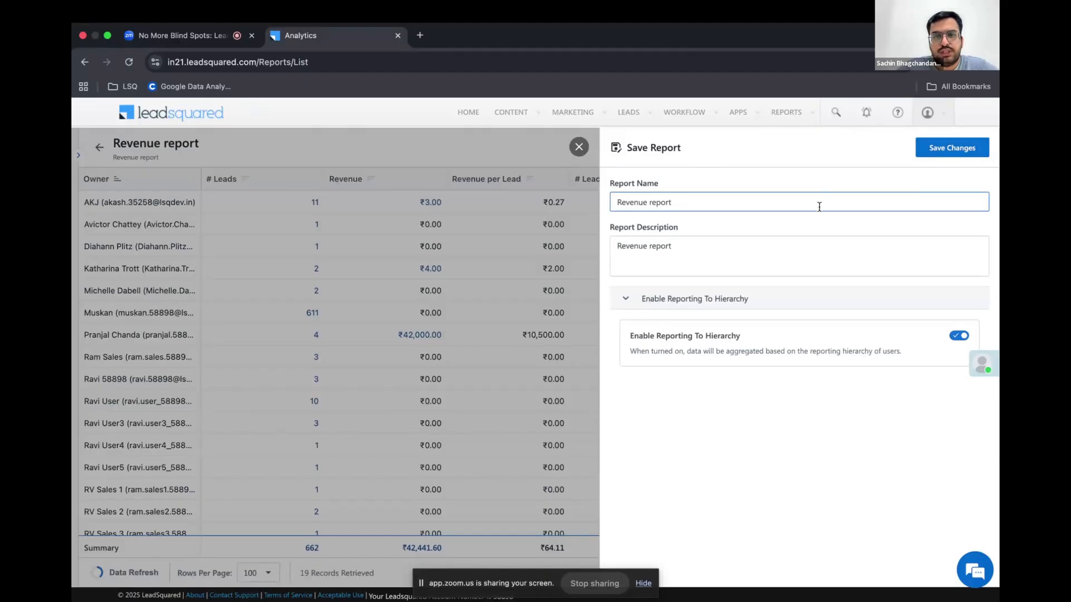
left_click(578, 146)
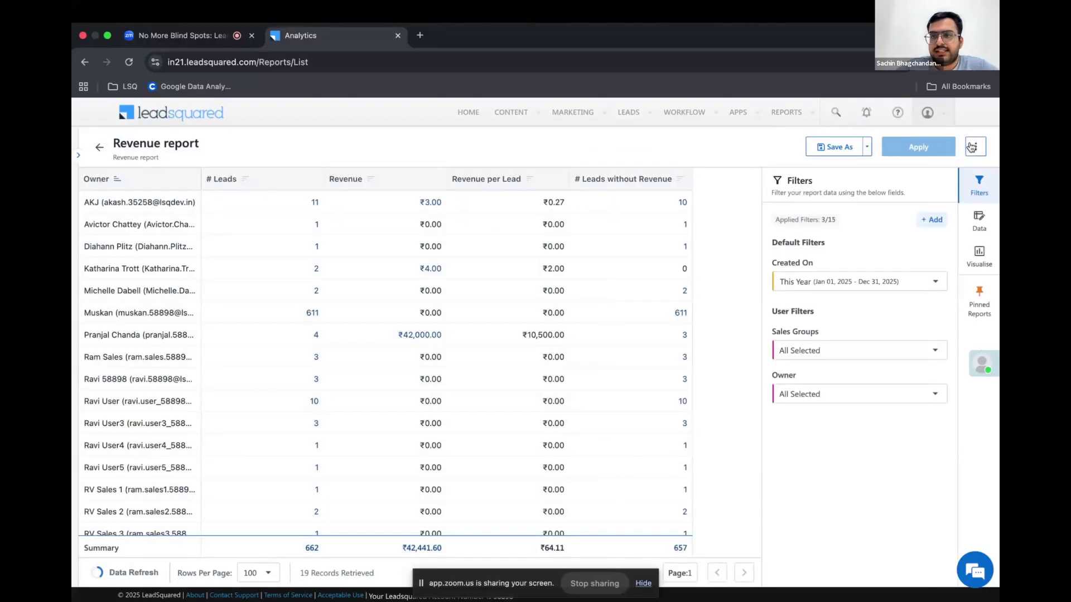
View the export options for the entire report and close them without exporting
left_click(973, 147)
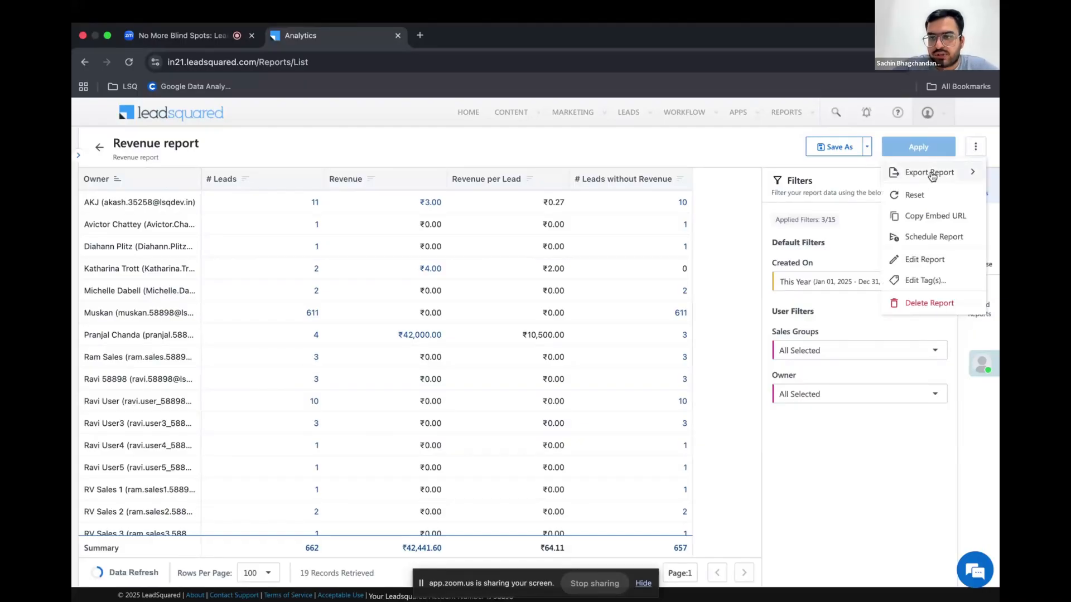
mouse_move(931, 176)
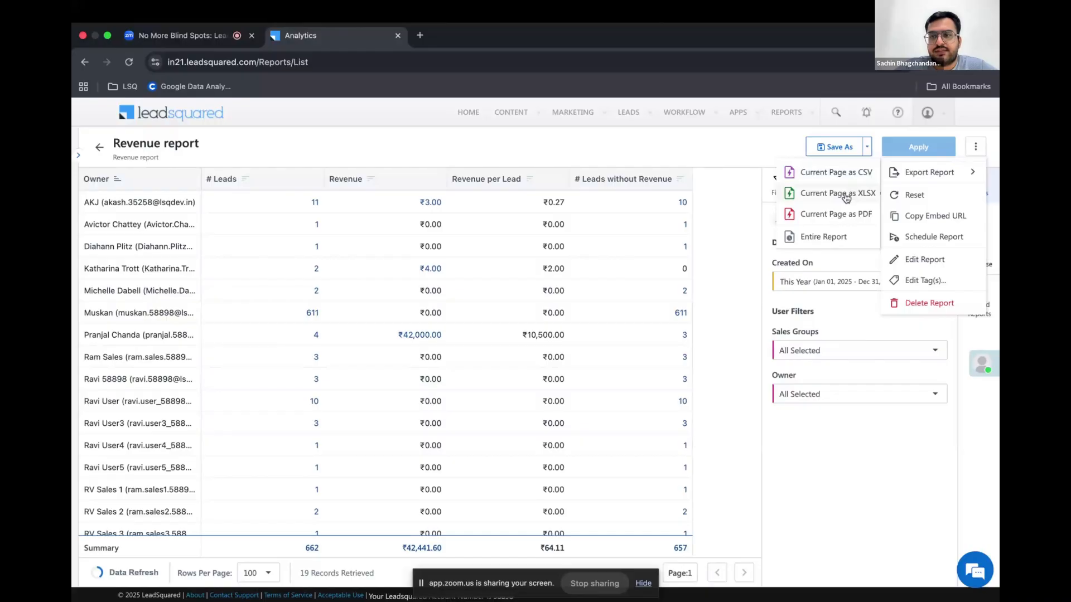
left_click(830, 238)
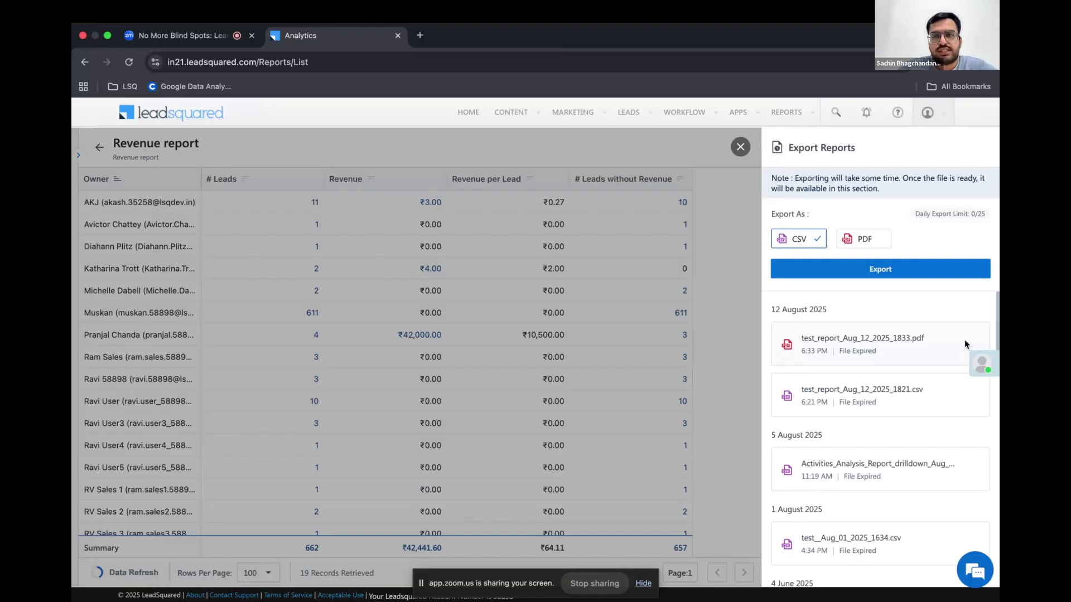
left_click(740, 148)
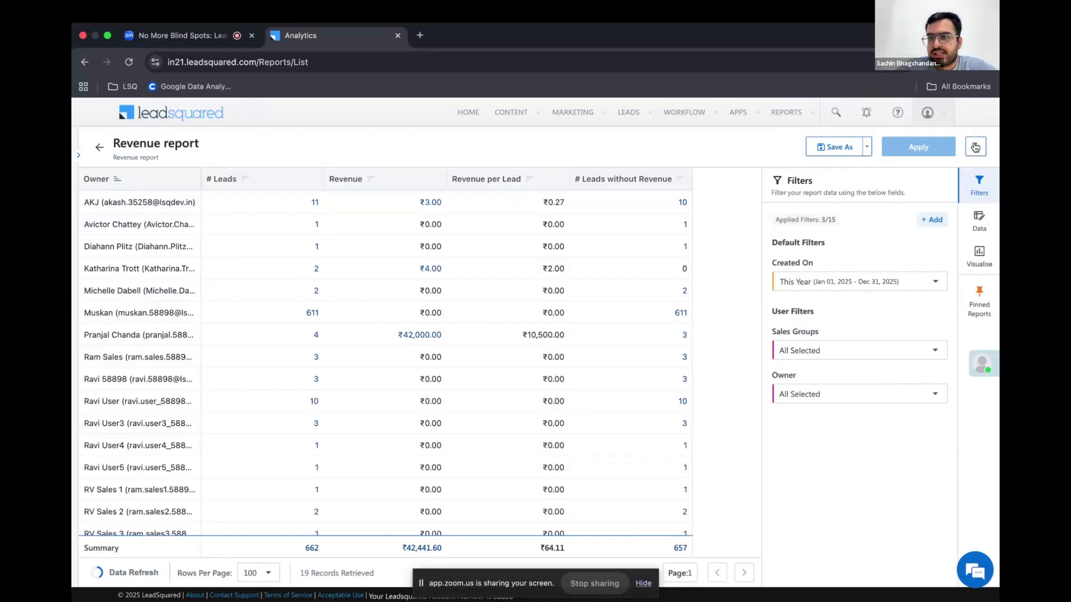
Open the report's schedule settings and check which export formats a scheduled report offers
left_click(975, 145)
left_click(933, 237)
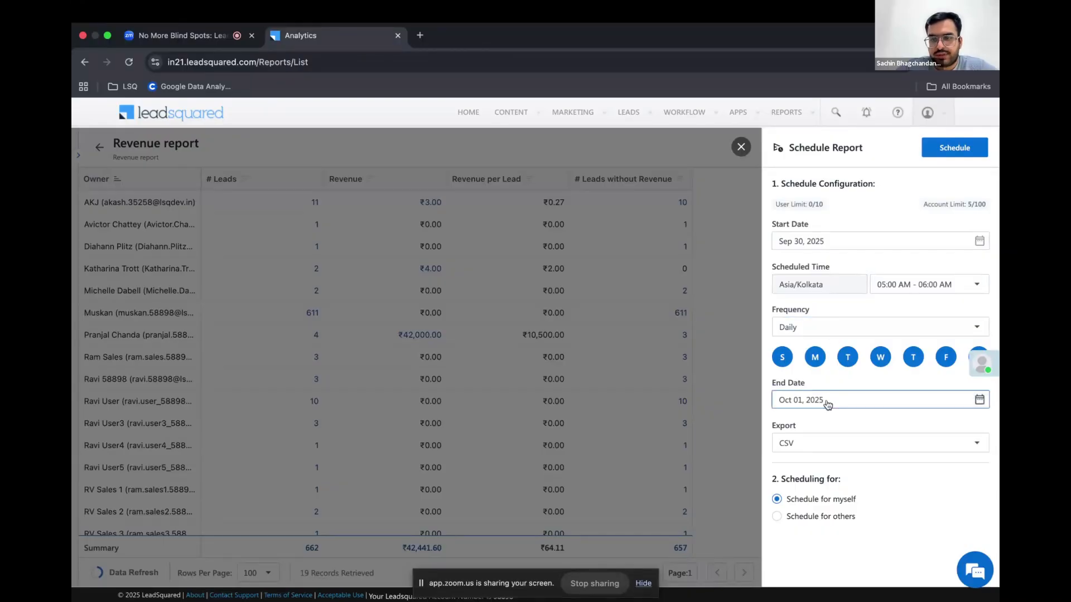
left_click(818, 443)
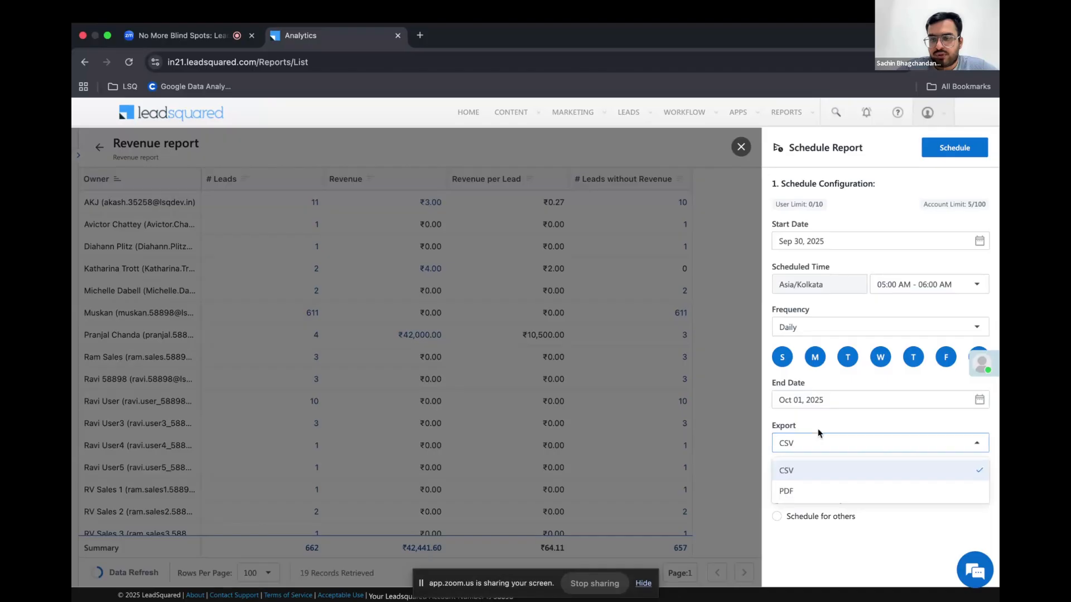
left_click(823, 423)
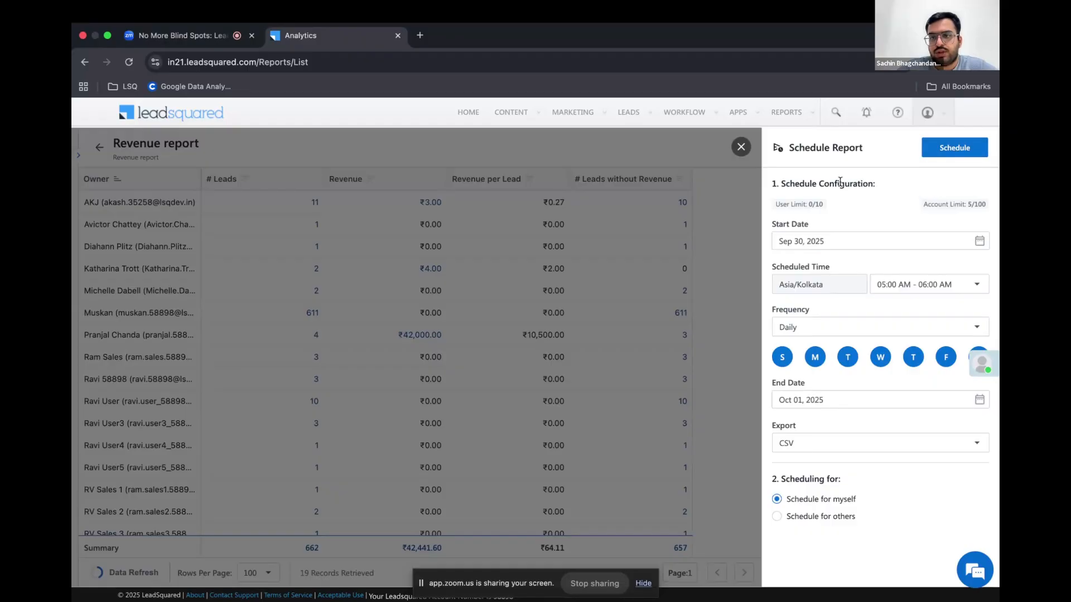
Leave the schedule settings without scheduling and review the report's data fields and filters
left_click(741, 148)
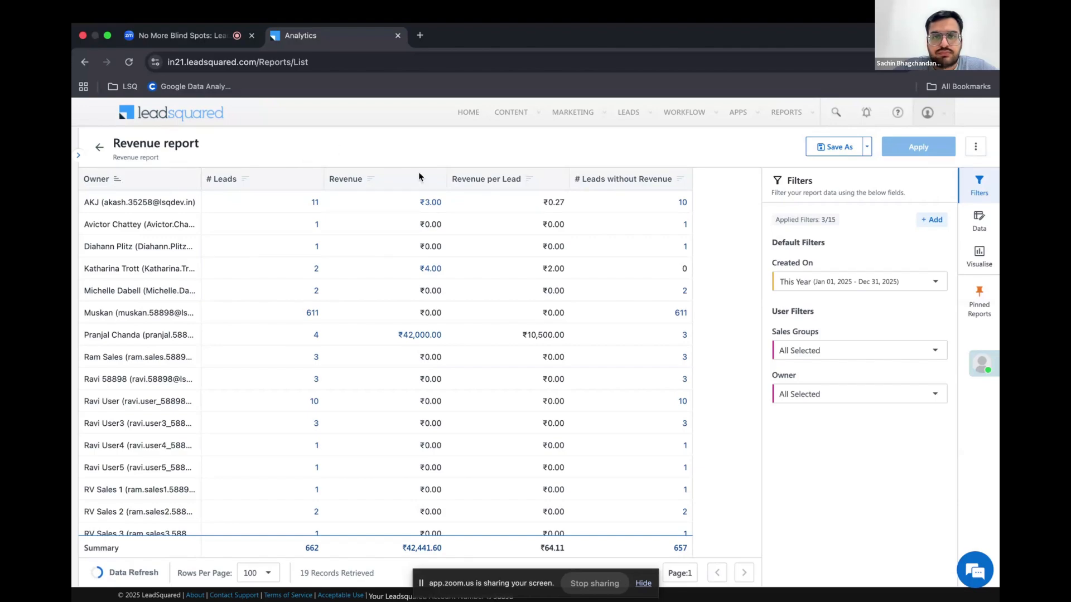
left_click(975, 228)
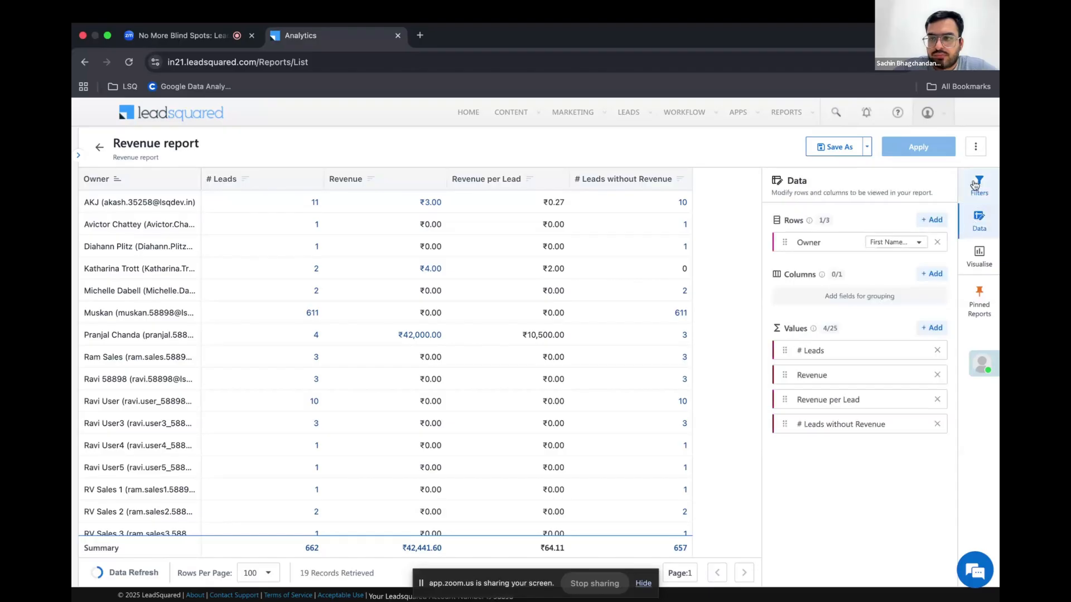
left_click(975, 185)
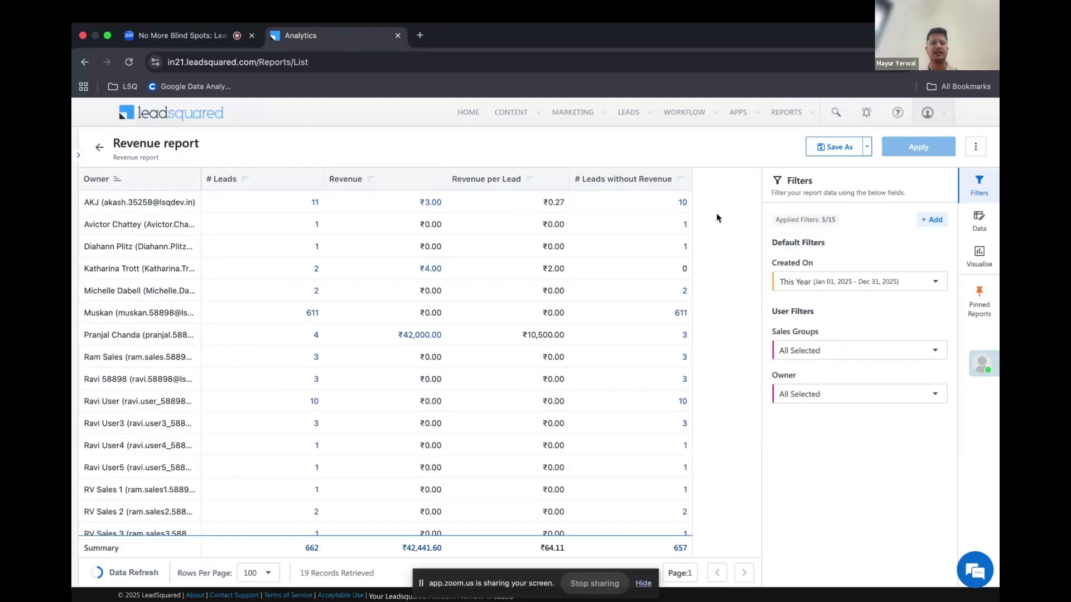
Switch to the Zoom meeting and mute the microphone
left_click(186, 35)
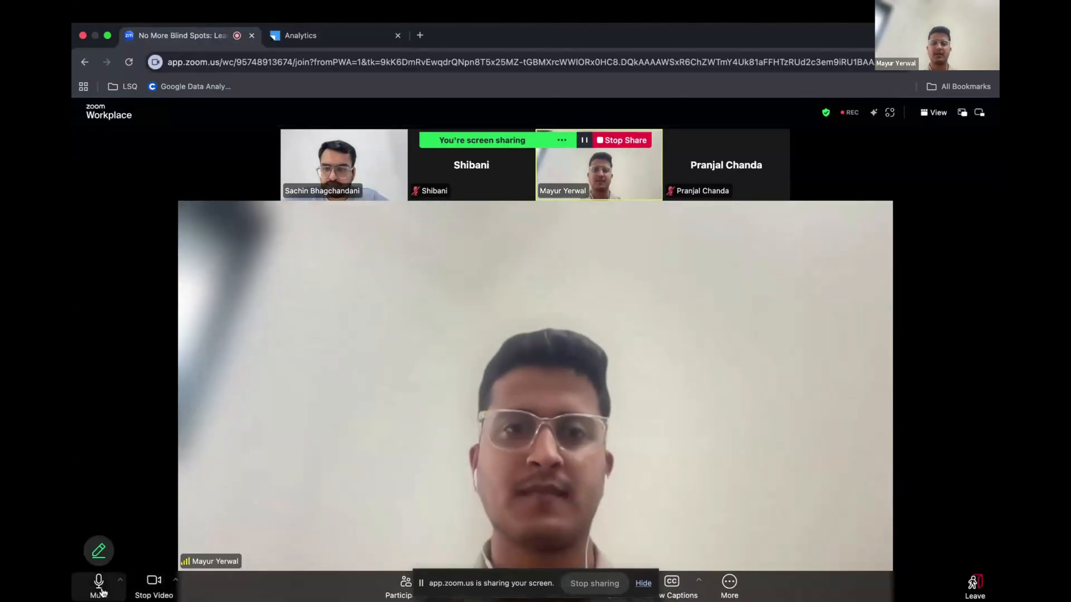
left_click(99, 584)
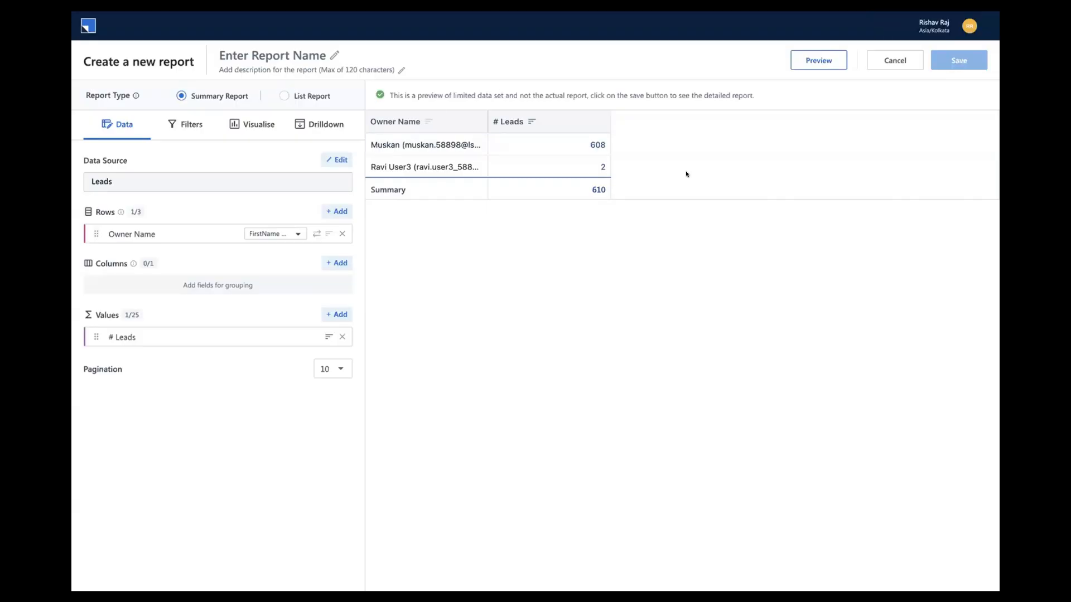
Switch the new report's type to List Report and start a new join on its Leads data source
left_click(284, 95)
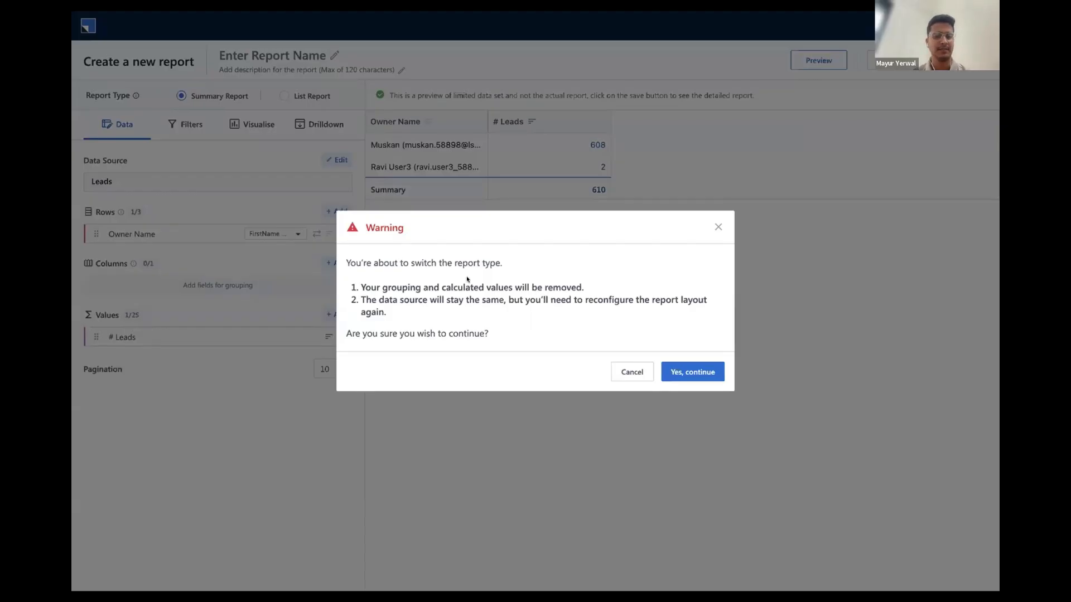
left_click(693, 370)
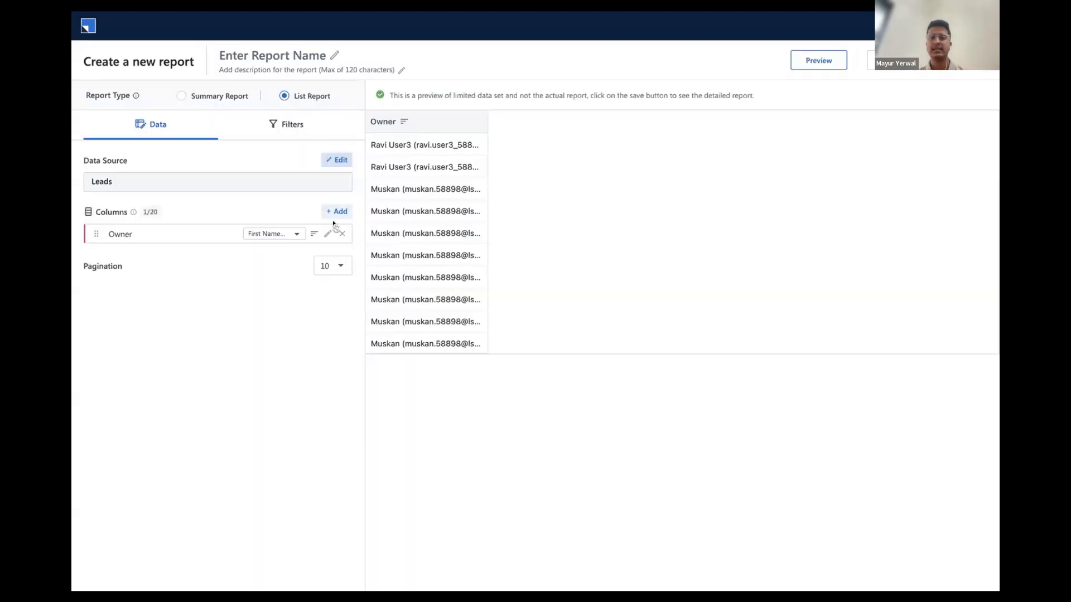
left_click(336, 160)
left_click(333, 225)
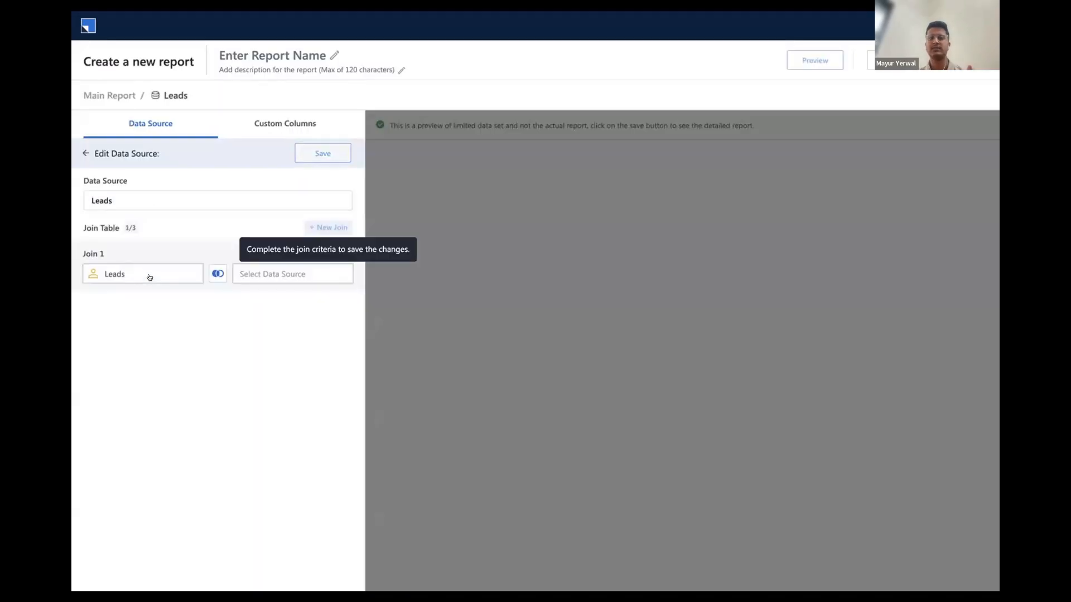
Join Leads with All Activities by matching ProspectID to RelatedProspectId, and save the data source
left_click(275, 272)
left_click(465, 256)
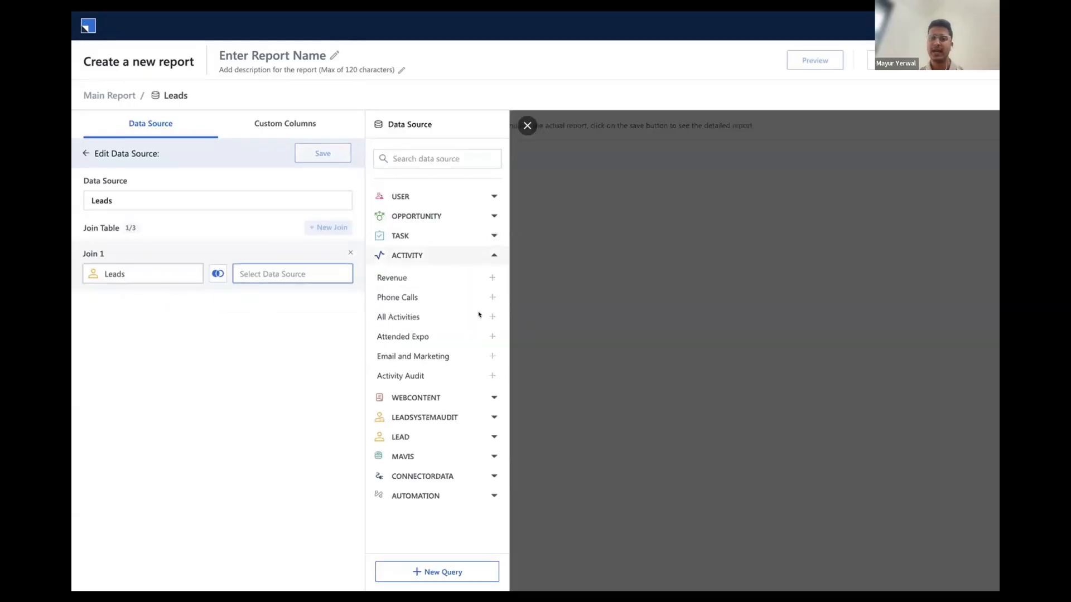
left_click(489, 316)
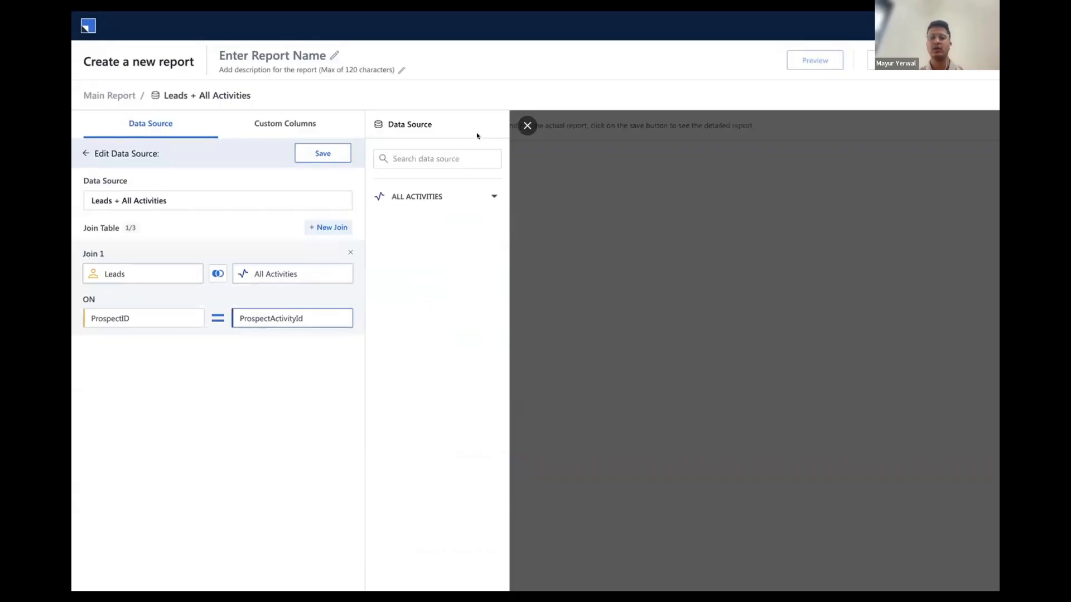
left_click(464, 158)
type("related")
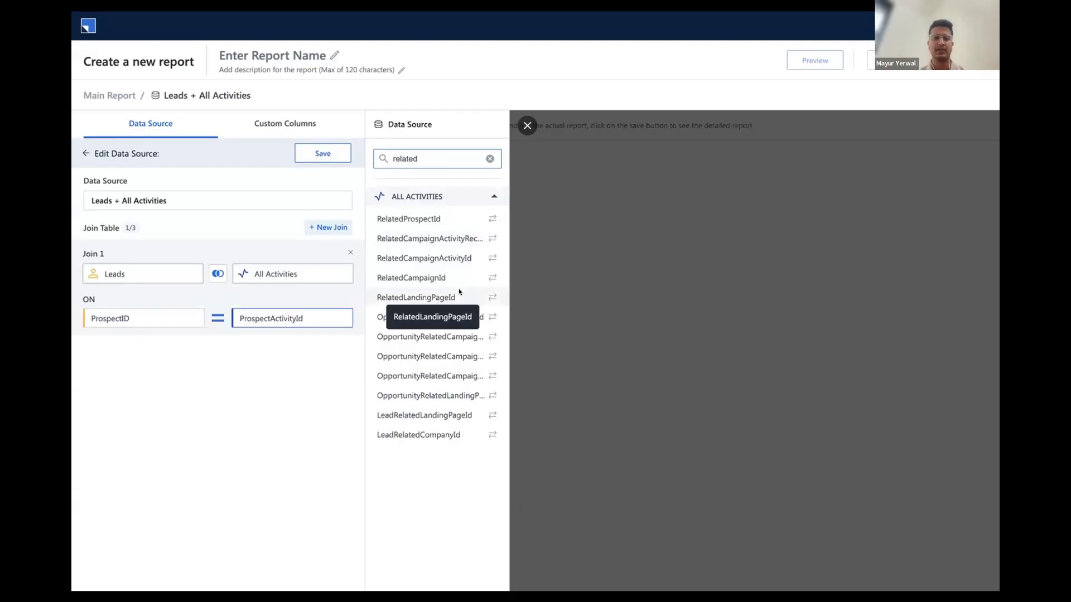
left_click(491, 219)
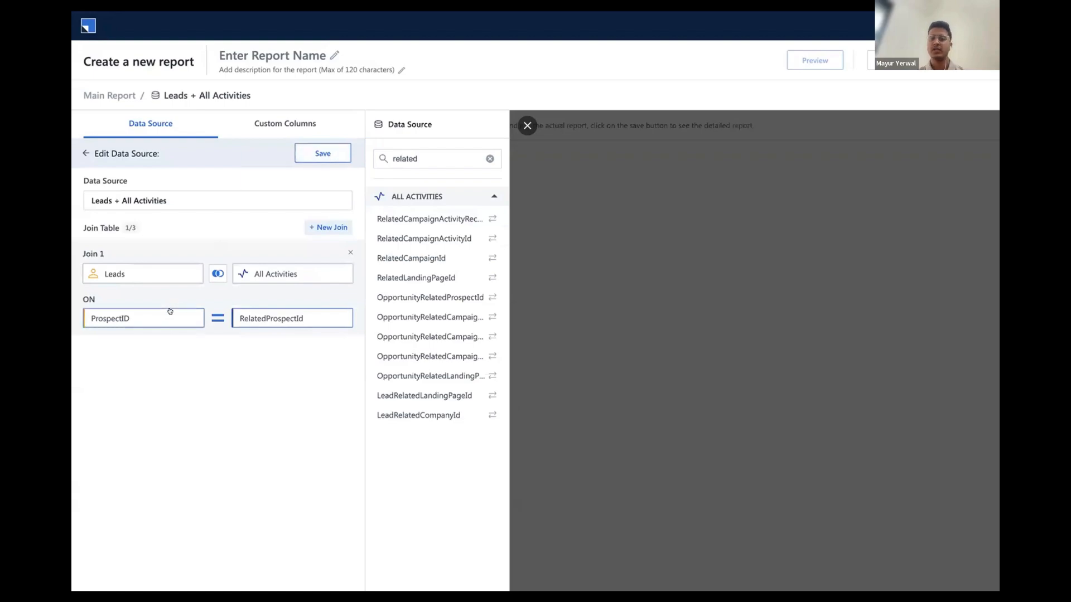
left_click(321, 154)
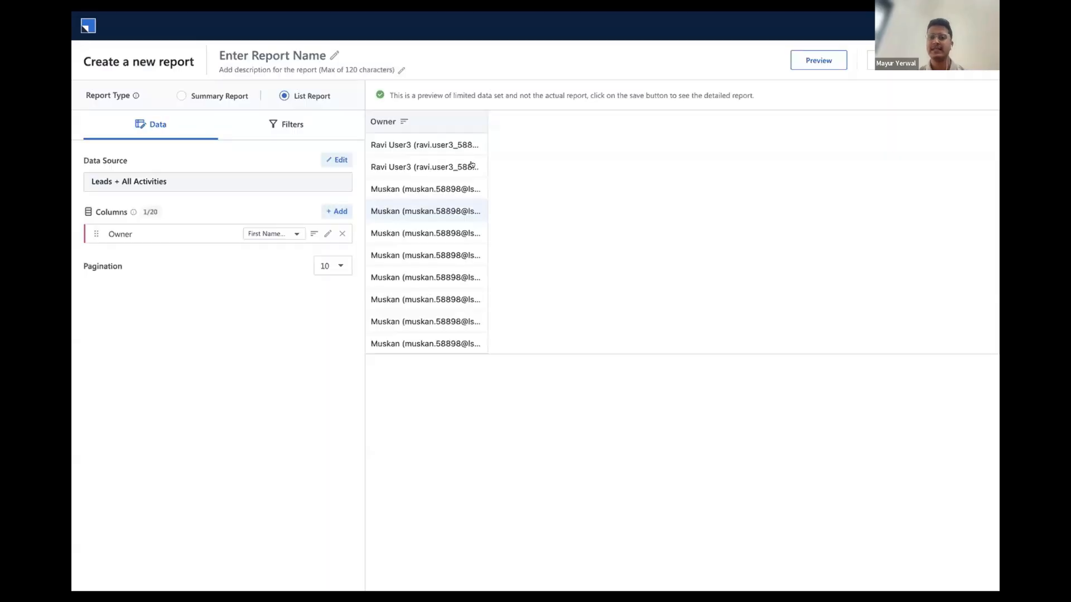
Examine which activity and lead fields can be added as columns from the joined data source
left_click(337, 211)
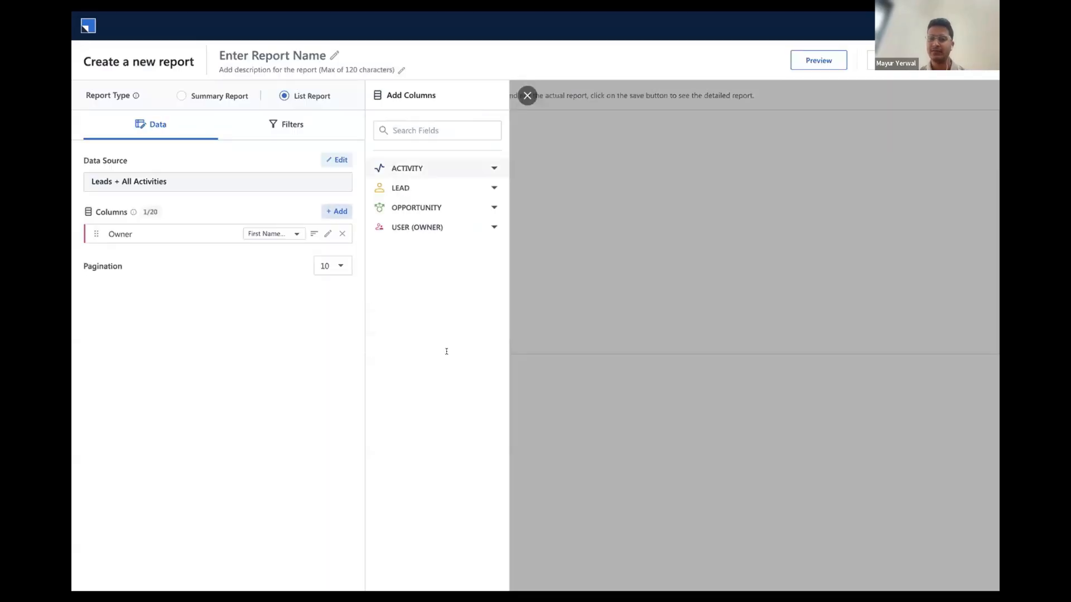
scroll(446, 351, "down", 3)
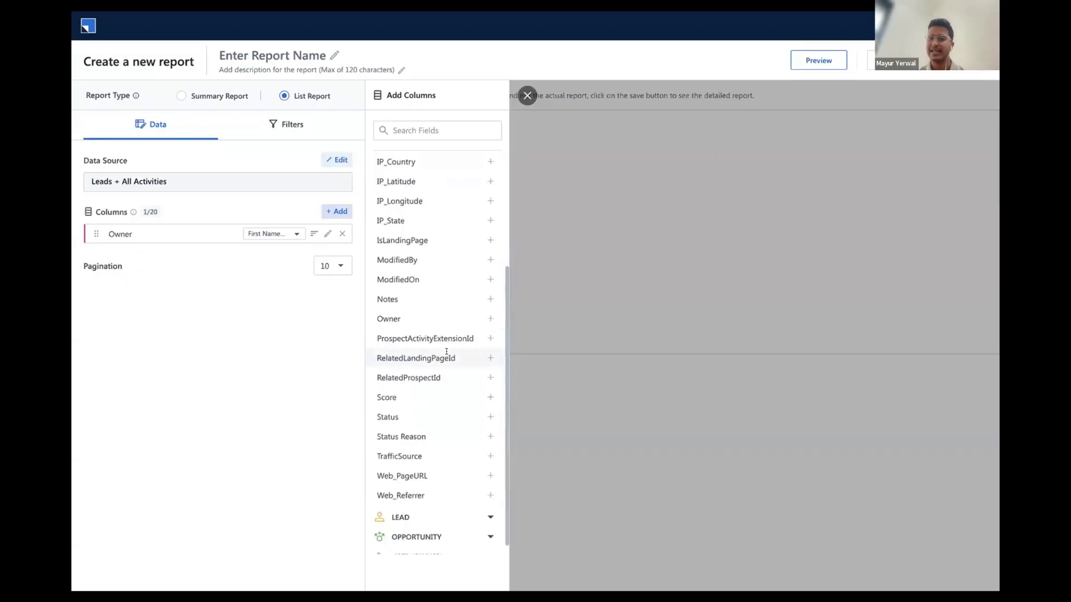
scroll(446, 351, "down", 1)
scroll(446, 352, "up", 3)
scroll(440, 352, "down", 3)
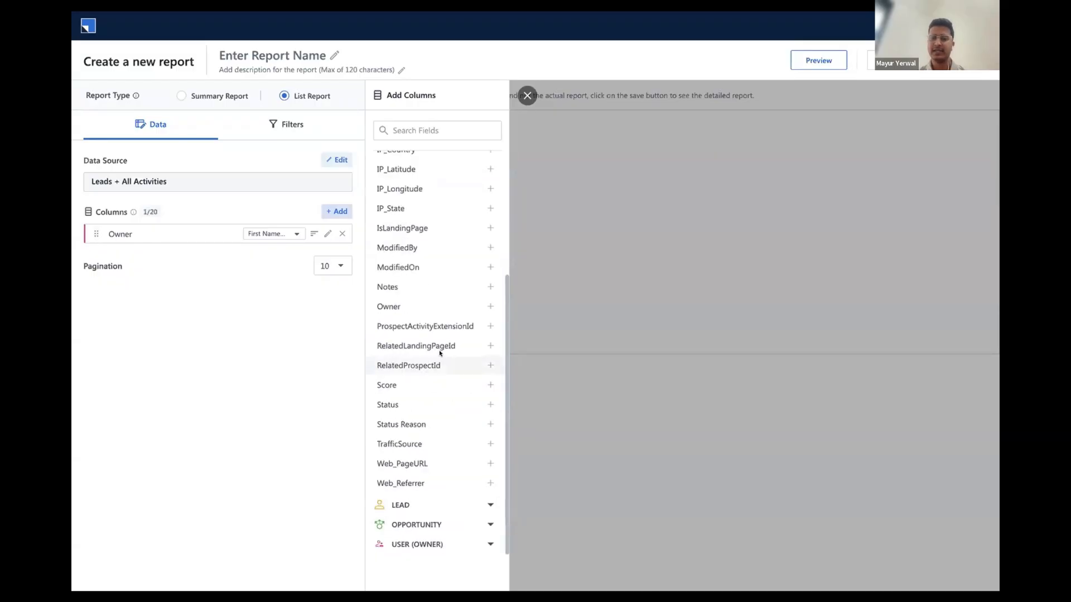
left_click(424, 505)
scroll(440, 352, "down", 5)
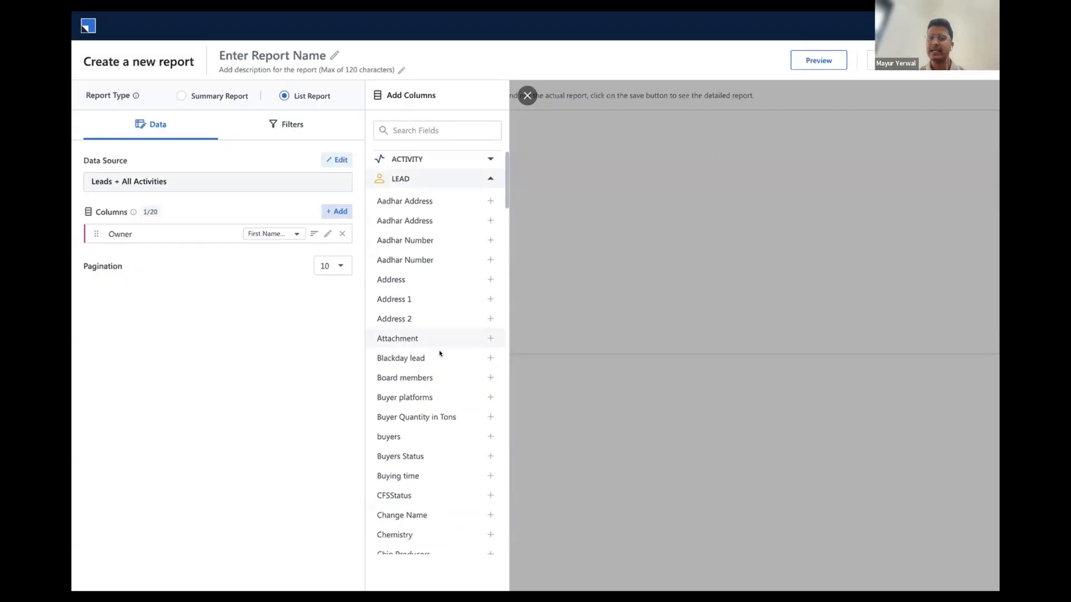
scroll(440, 353, "down", 8)
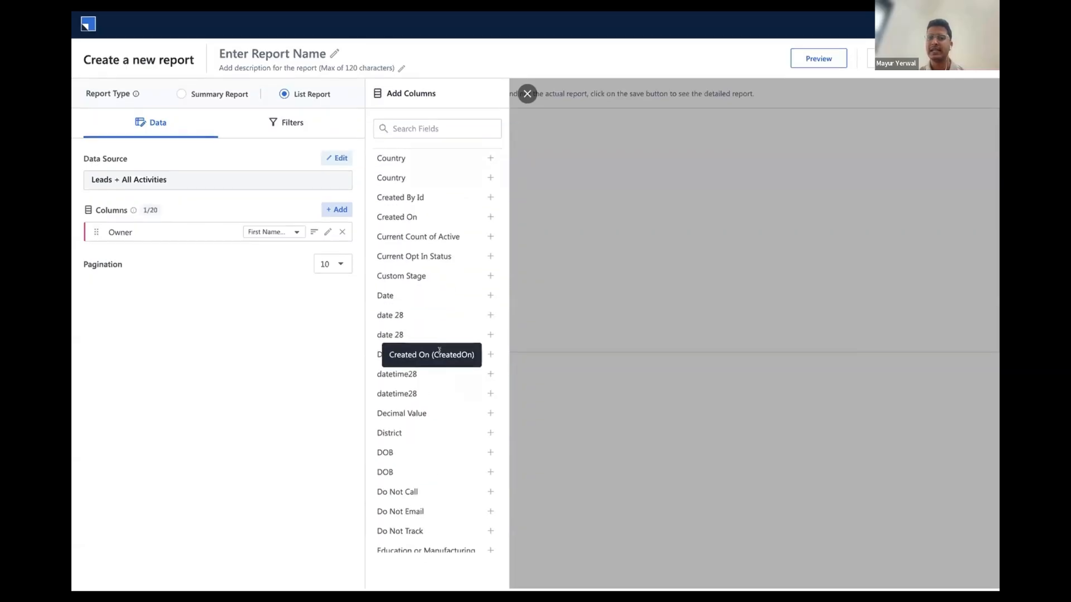
scroll(436, 300, "up", 12)
scroll(437, 300, "up", 1)
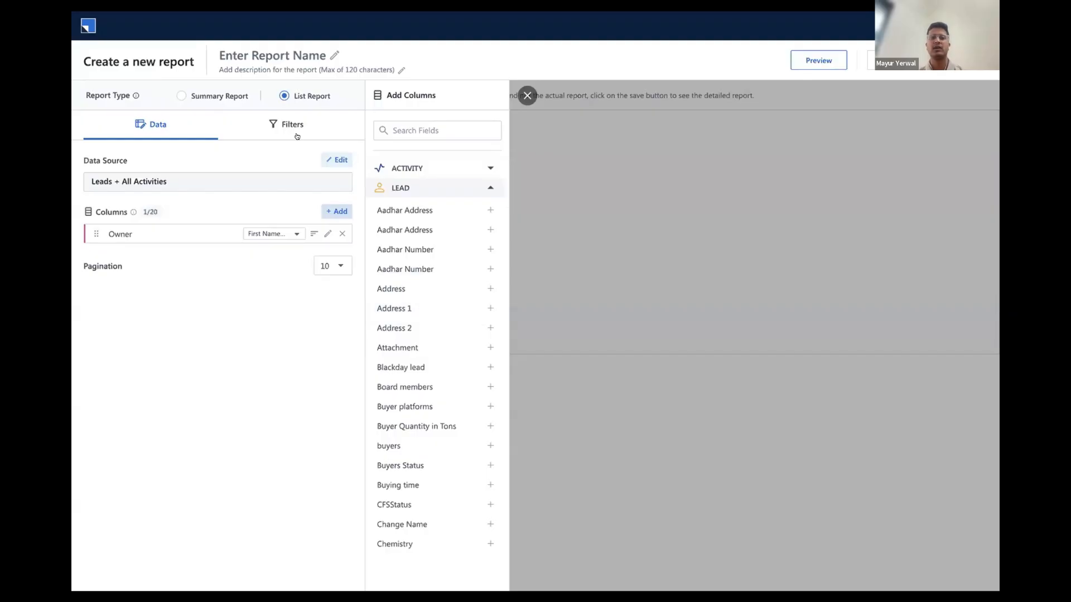
left_click(327, 160)
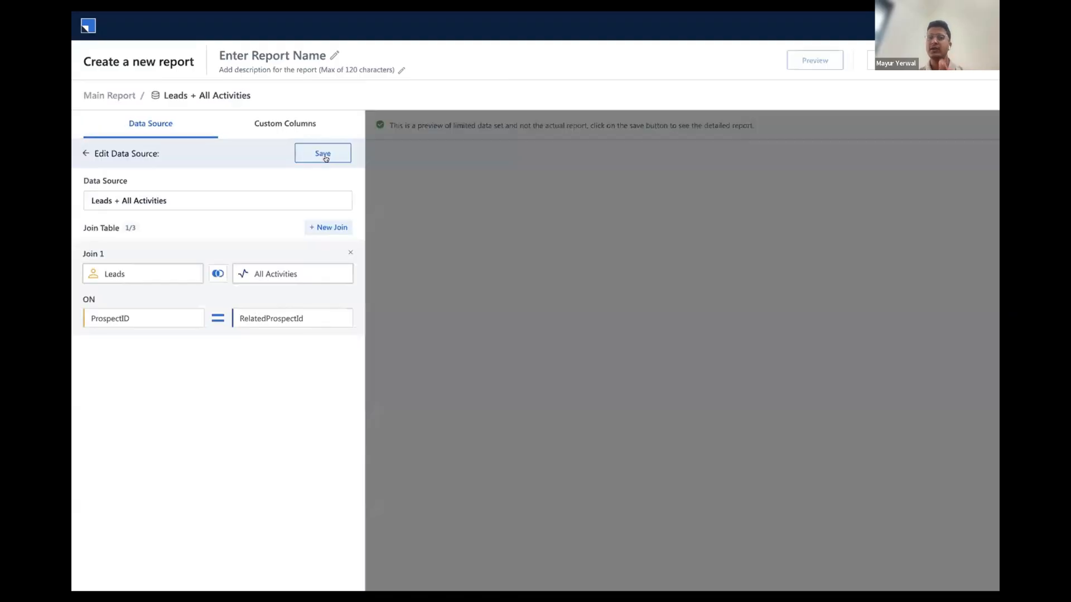
left_click(296, 125)
left_click(171, 126)
left_click(86, 154)
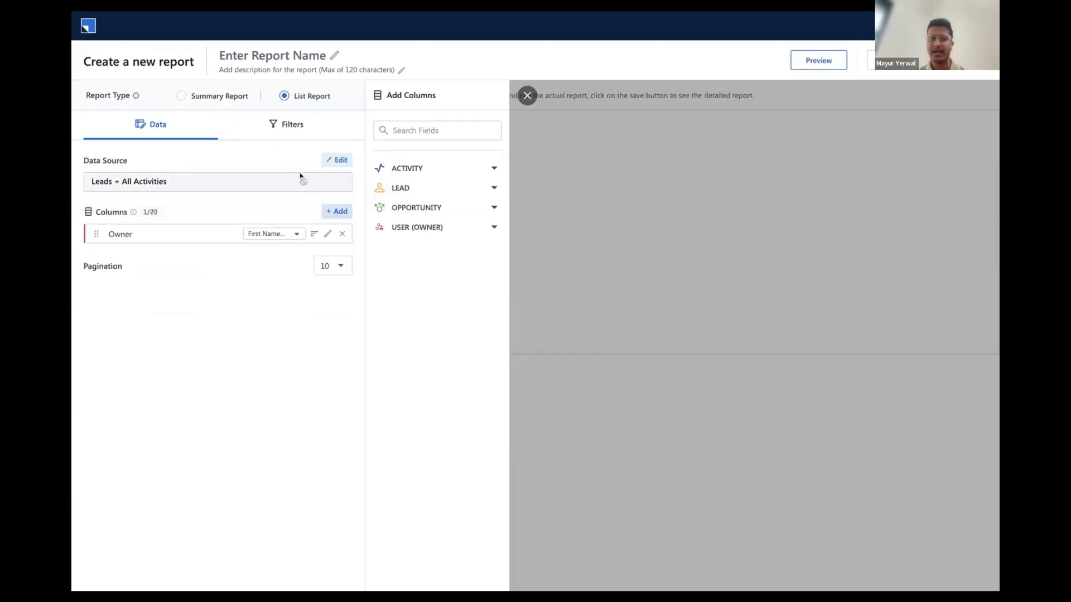
Create a new custom column in the Leads + All Activities data source with the display name Lead Status
left_click(336, 160)
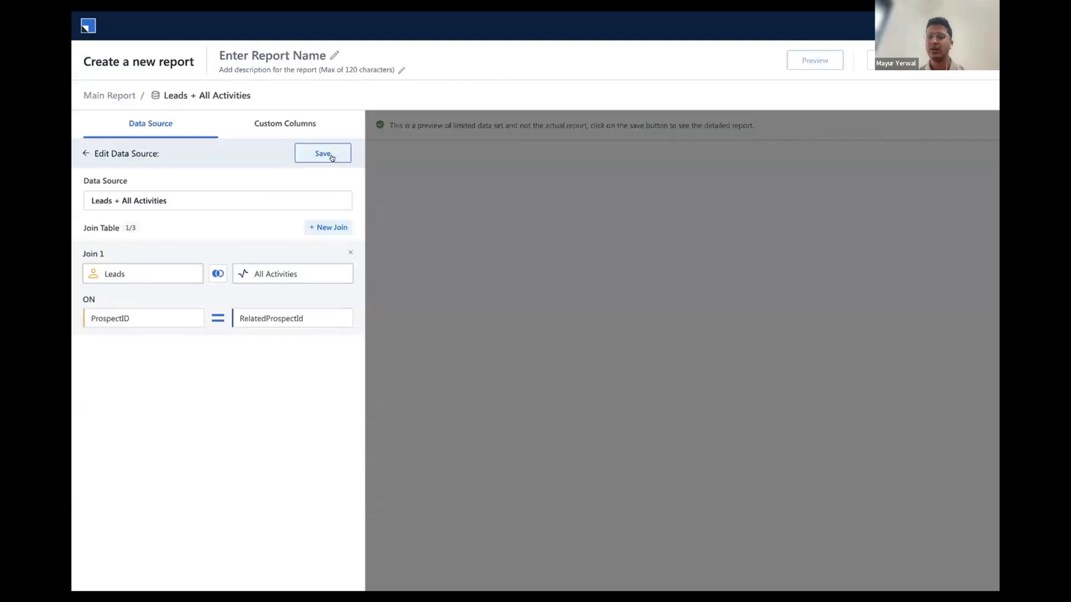
left_click(285, 124)
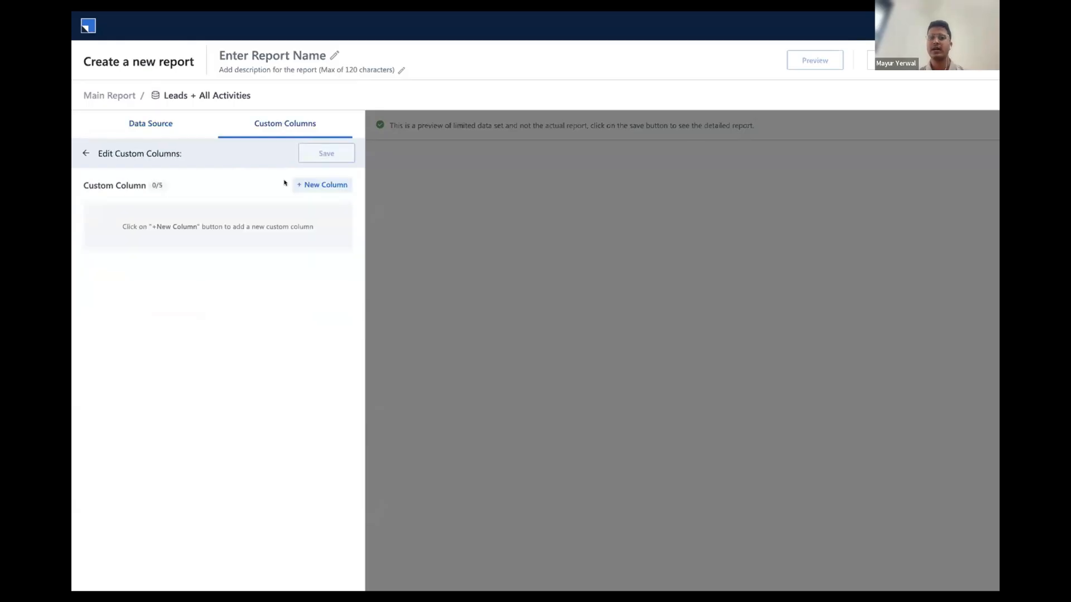
left_click(314, 182)
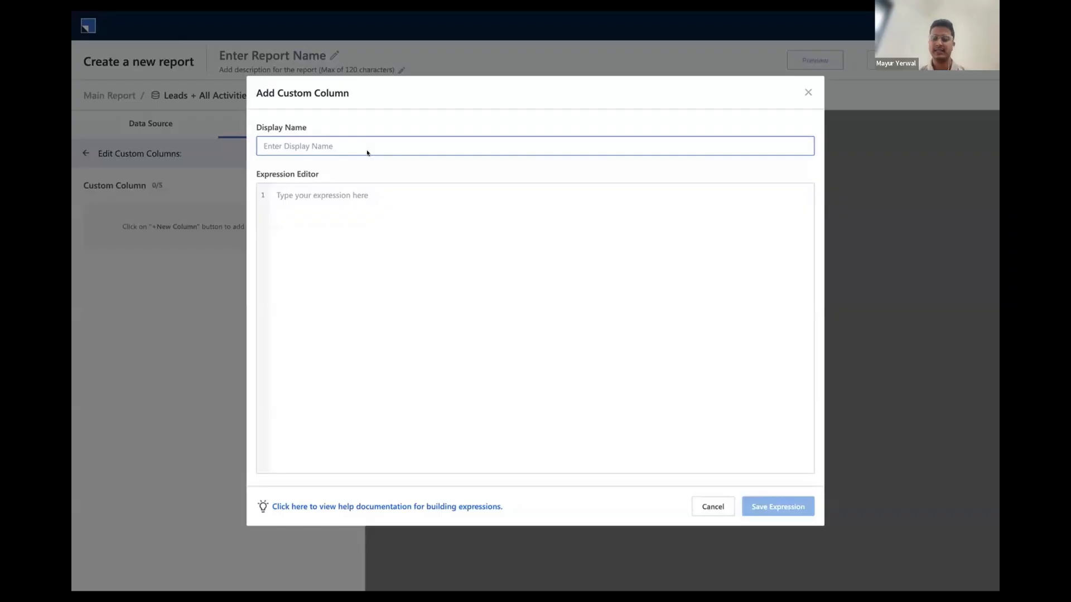
type("Lead Status")
Begin the Lead Status expression with an IF function that uses the Leads.Lead Stage field
left_click(329, 202)
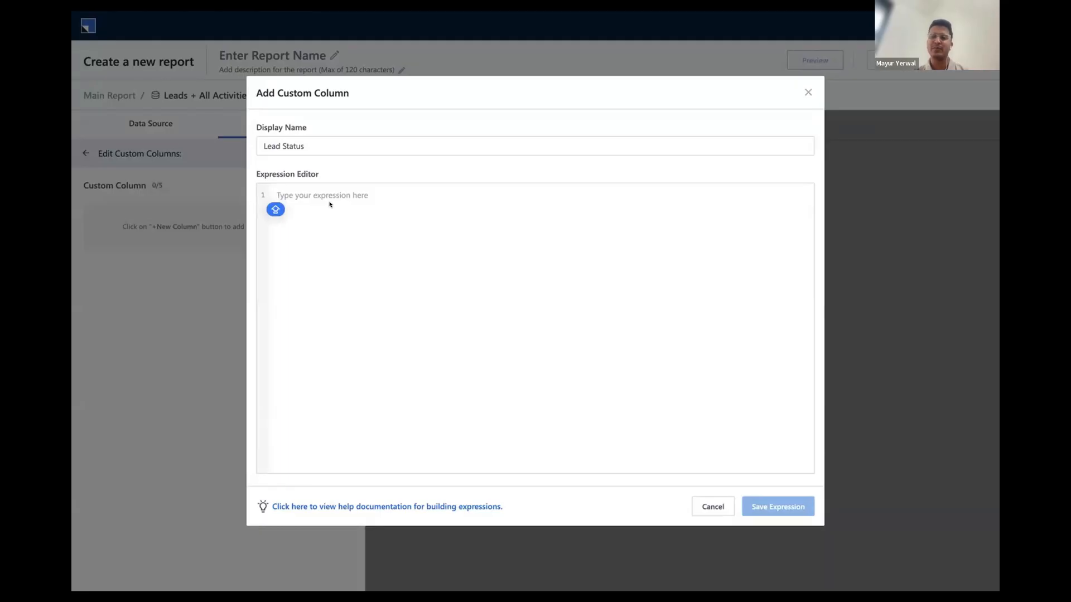
type("I")
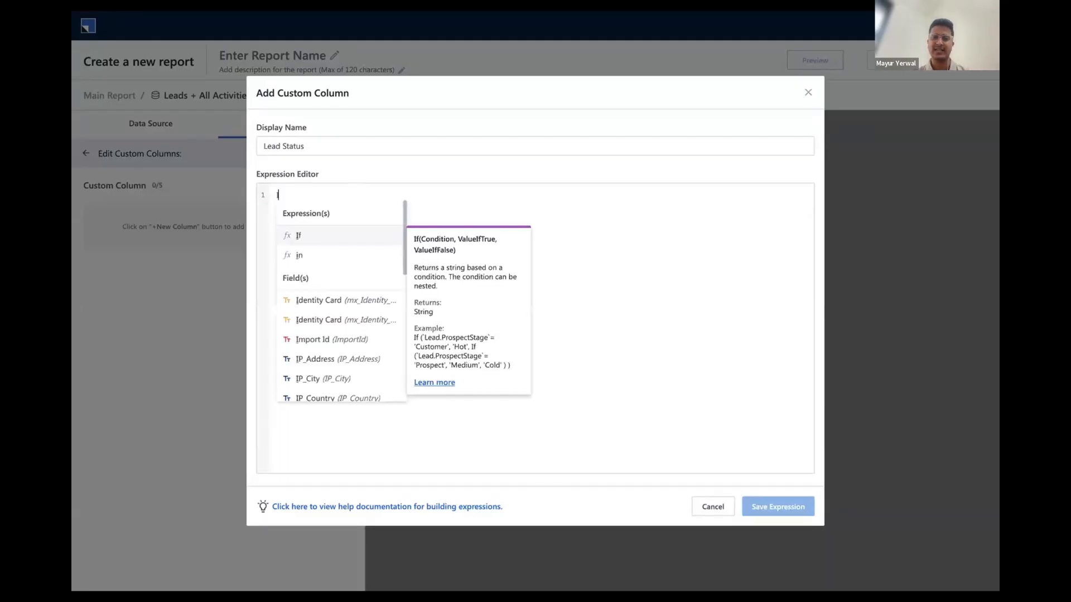
type("f(")
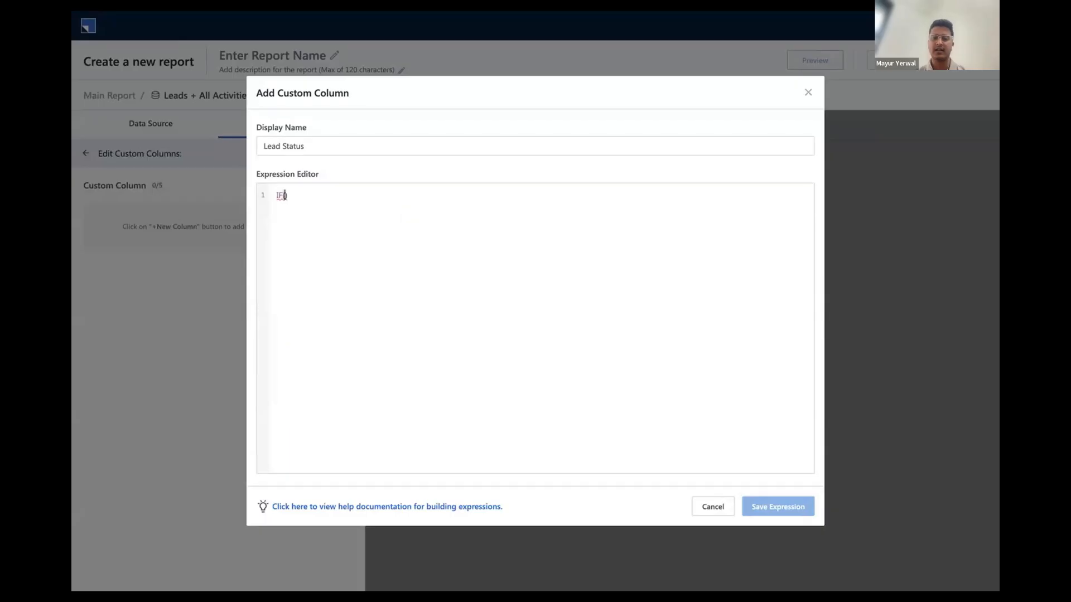
type("LEAD")
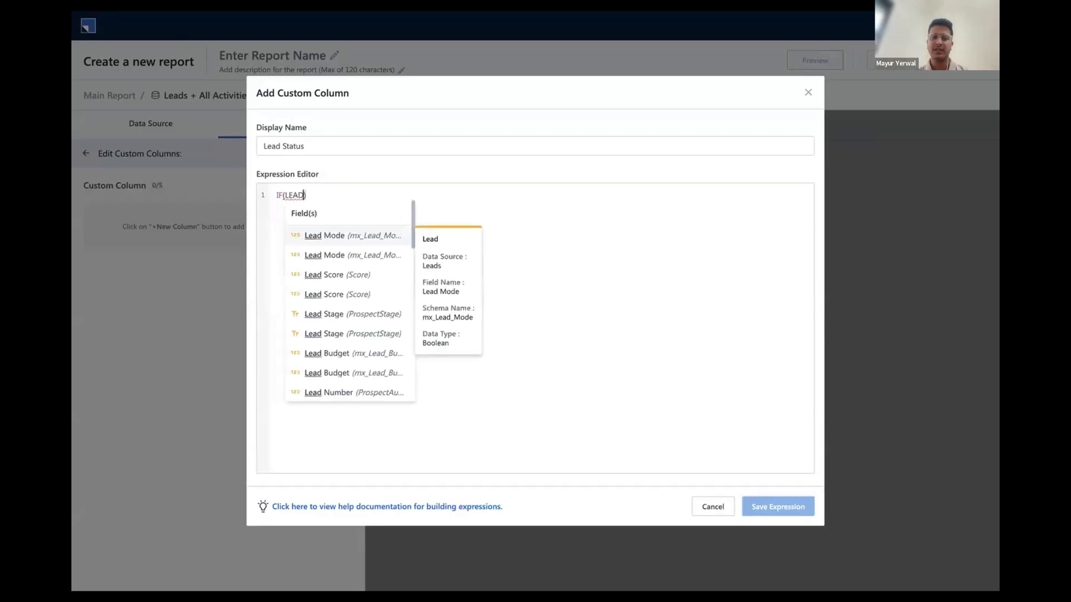
left_click(352, 306)
Complete the IF condition so that Leads.Lead Stage is compared with 'Prospect'
type("= p")
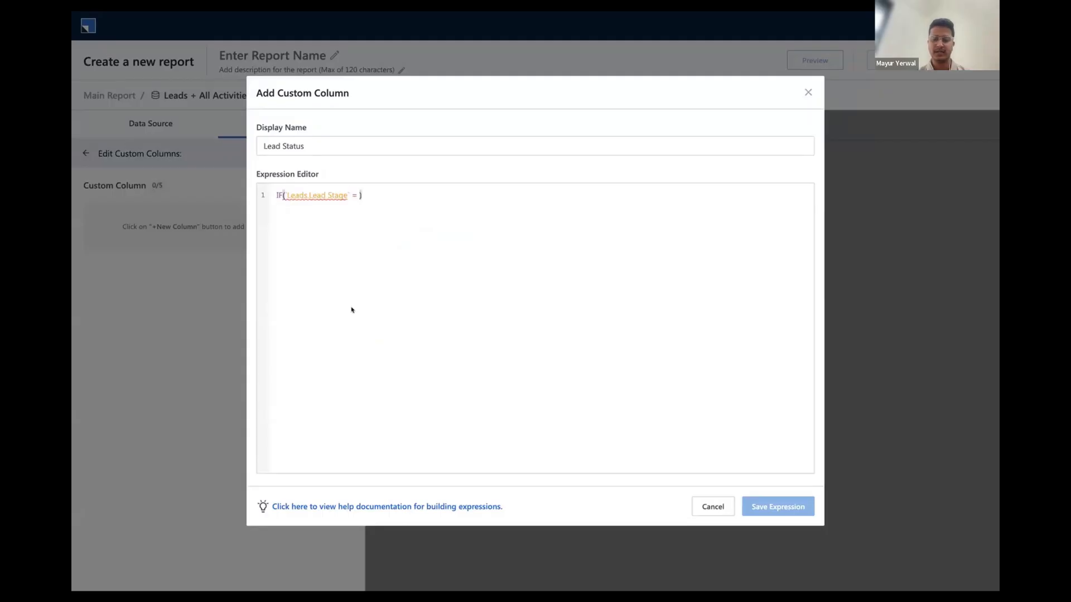
type("ROSP")
key("BackSpace")
key("BackSpace")
key("BackSpace")
key("BackSpace")
key("BackSpace")
type("'pROSPECT")
key("Caps_Lock")
key("BackSpace")
key("BackSpace")
key("BackSpace")
key("BackSpace")
key("BackSpace")
key("BackSpace")
key("BackSpace")
key("BackSpace")
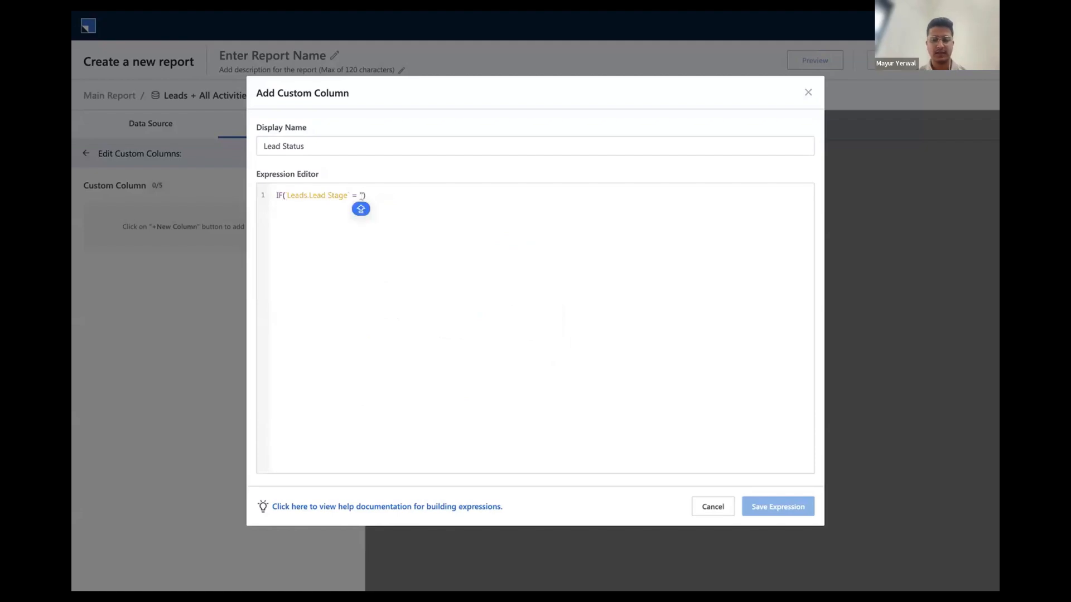
key("Caps_Lock")
type("Prospect")
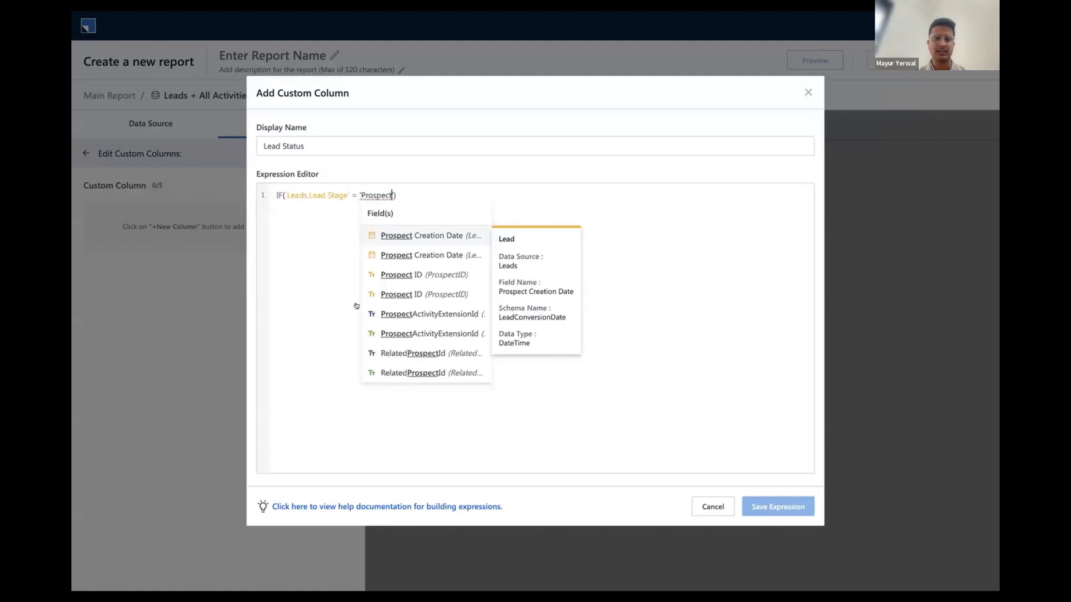
type("',")
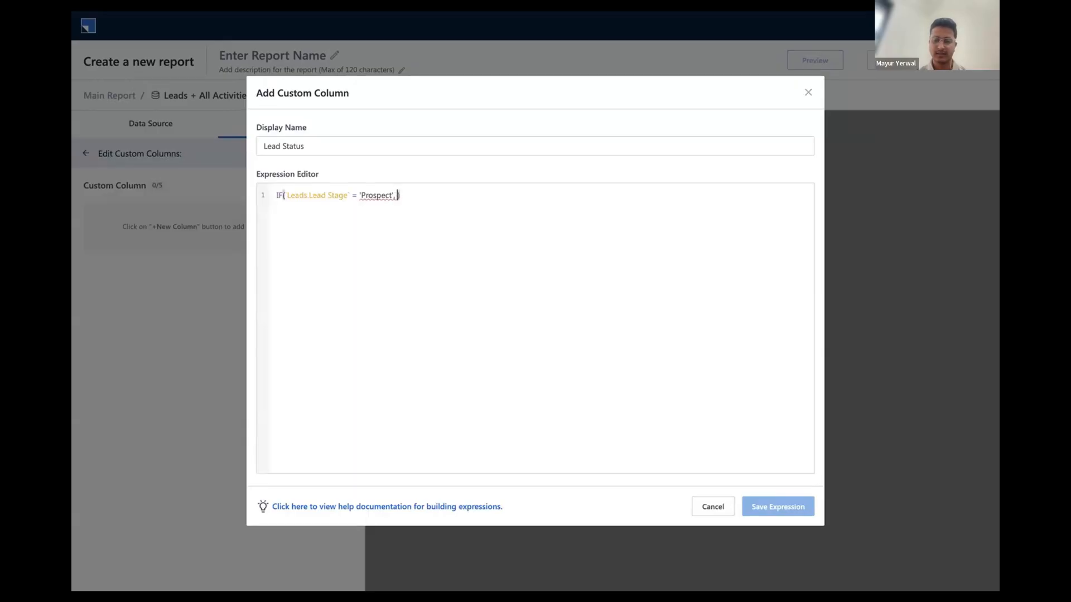
Make the IF expression return 'Hot' when the condition is true and 'Cold' otherwise
type("'Hot")
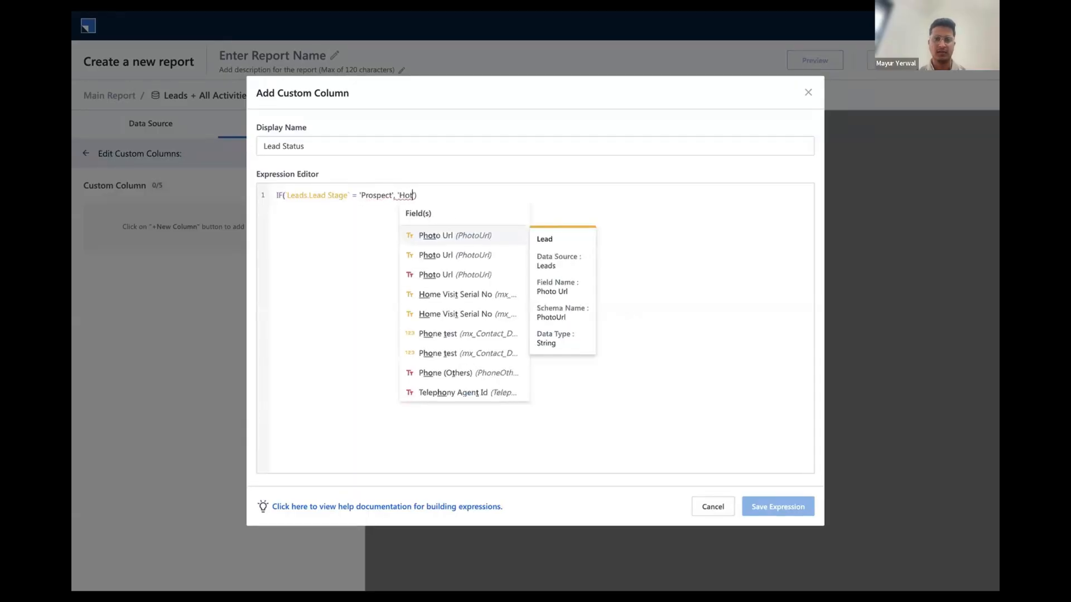
key("Right")
type(", ")
type("'Cold")
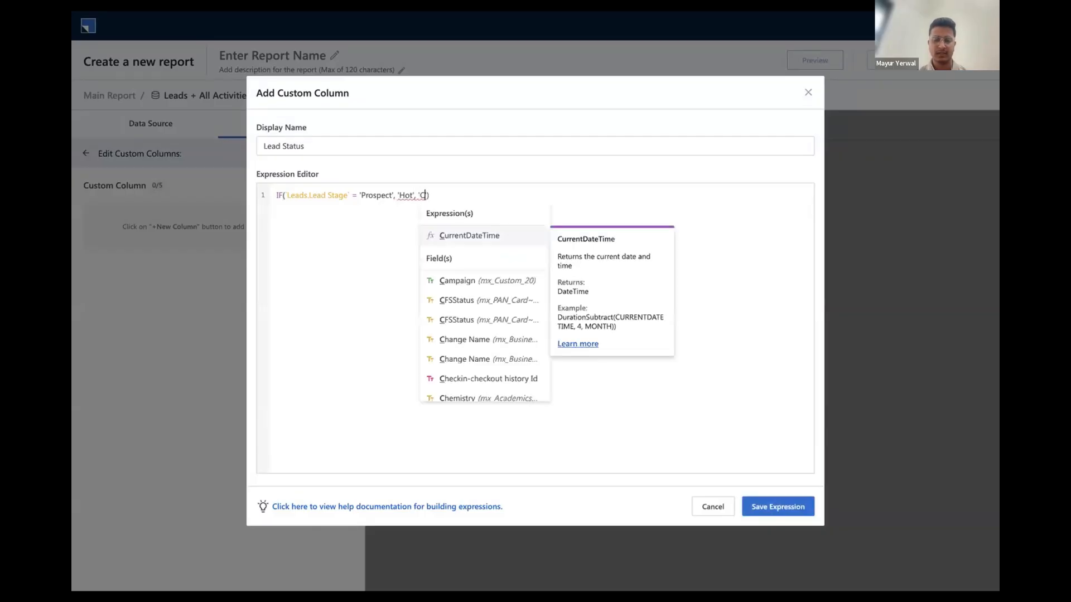
type("'")
left_click(409, 196)
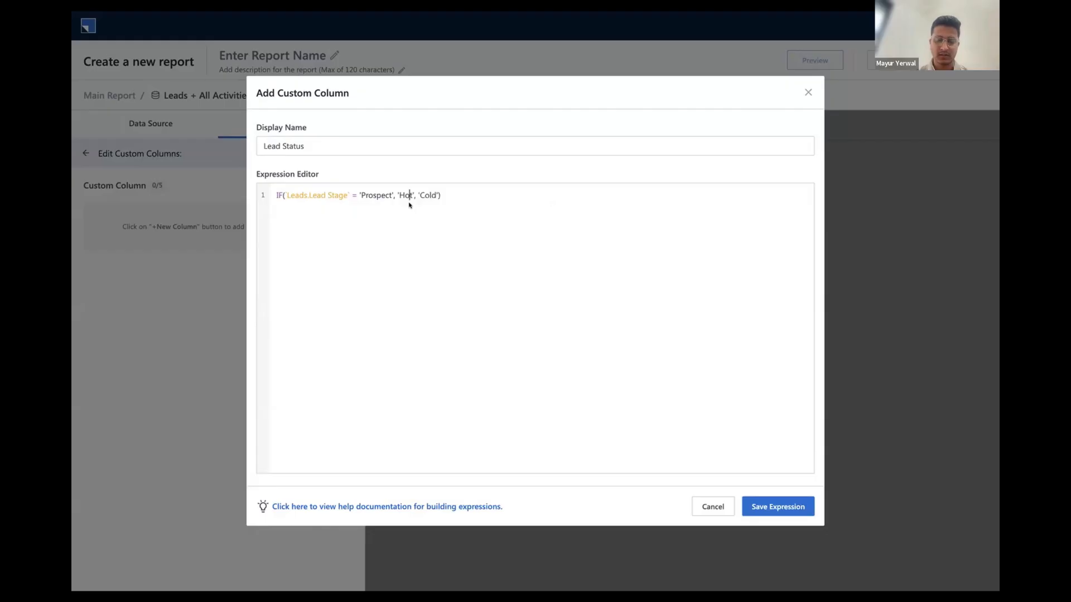
Change the IF expression's results to 'Hot Lead' when true and 'Cold Lead' otherwise
type("Lead")
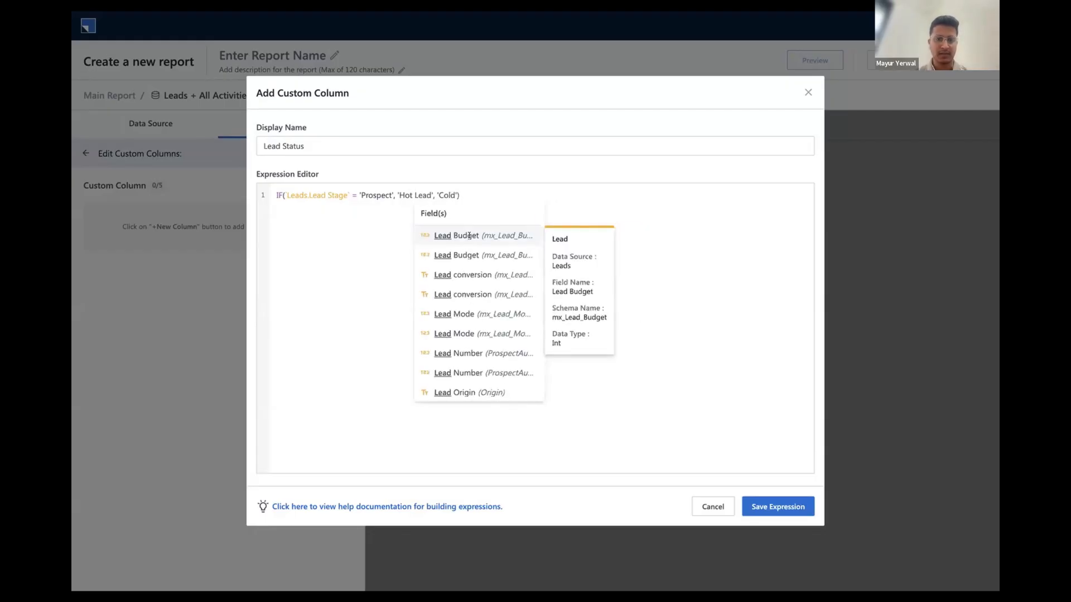
left_click(457, 195)
type("Lead")
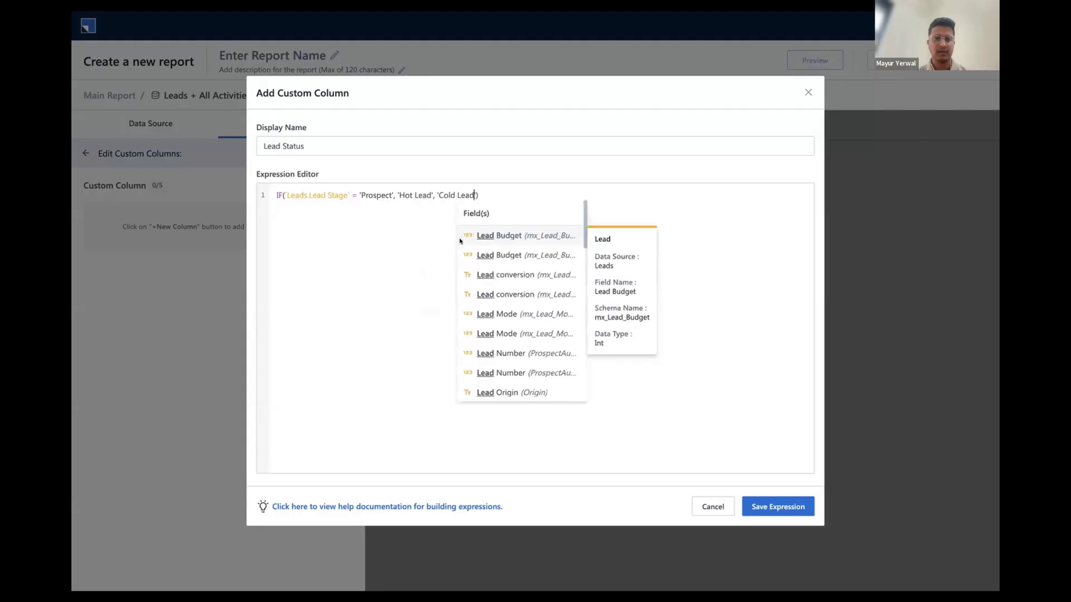
left_click(381, 260)
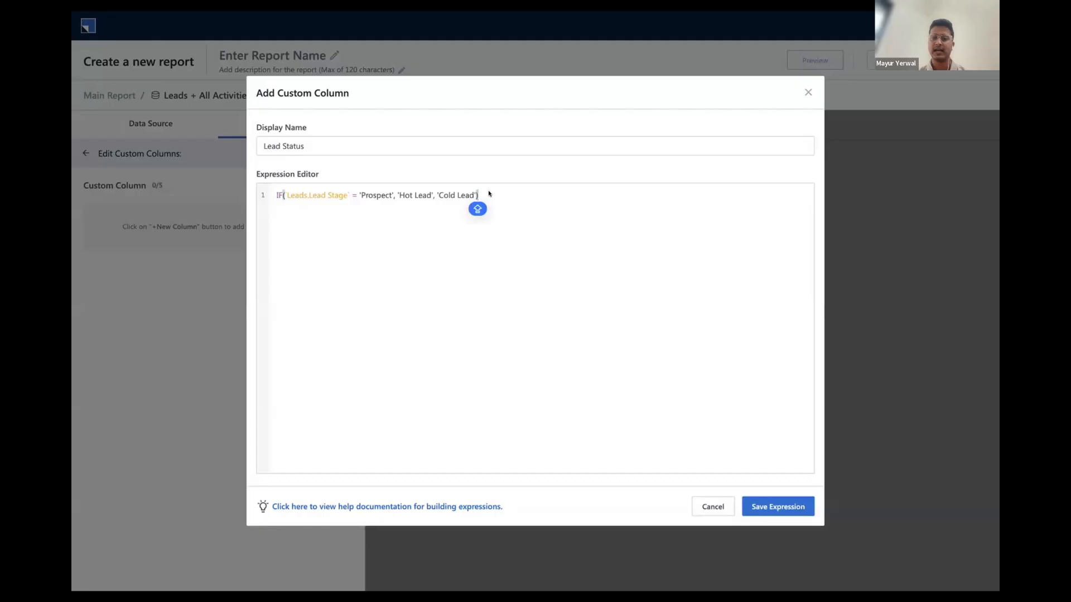
key("Return")
key("Return")
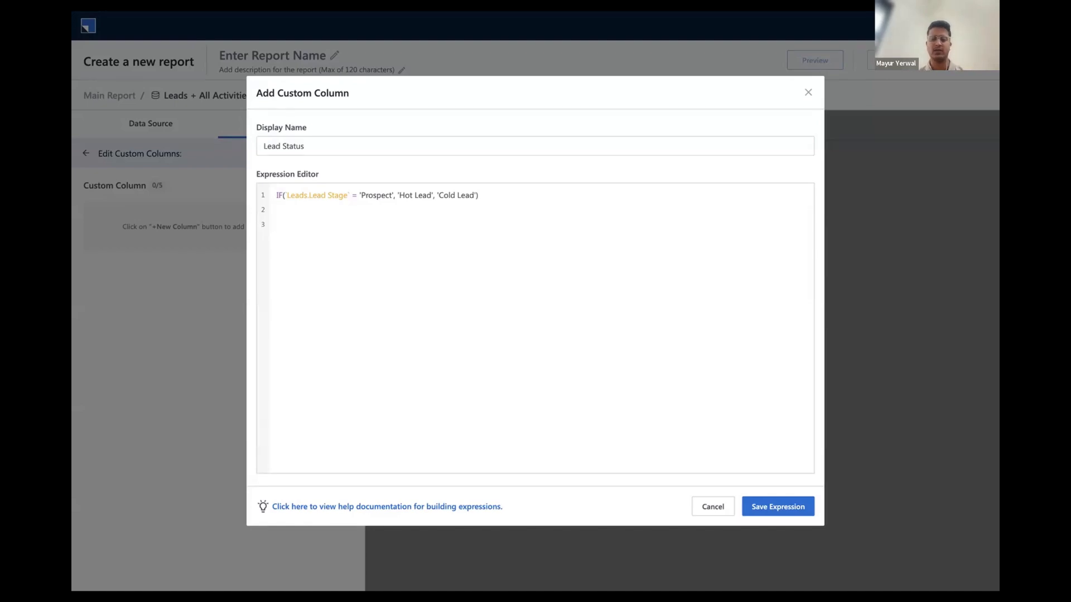
type("I")
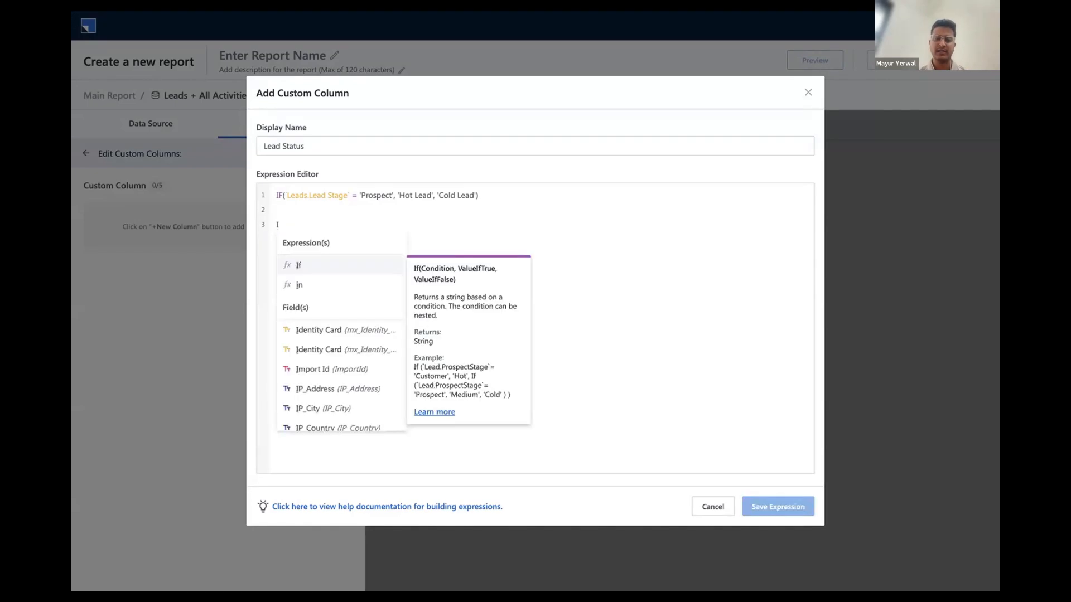
type("f")
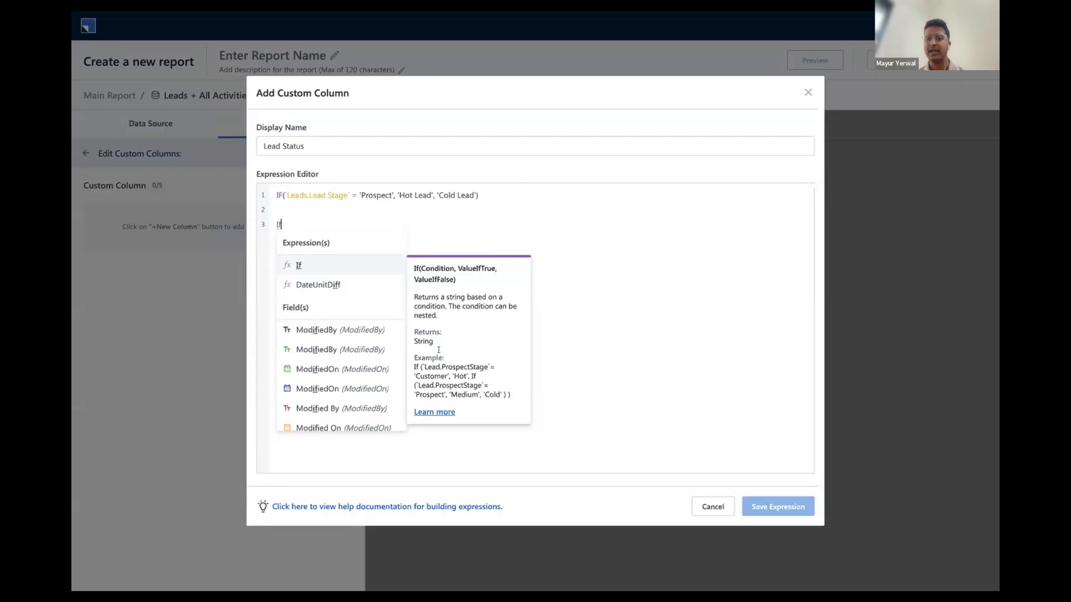
left_click_drag(423, 367, 478, 387)
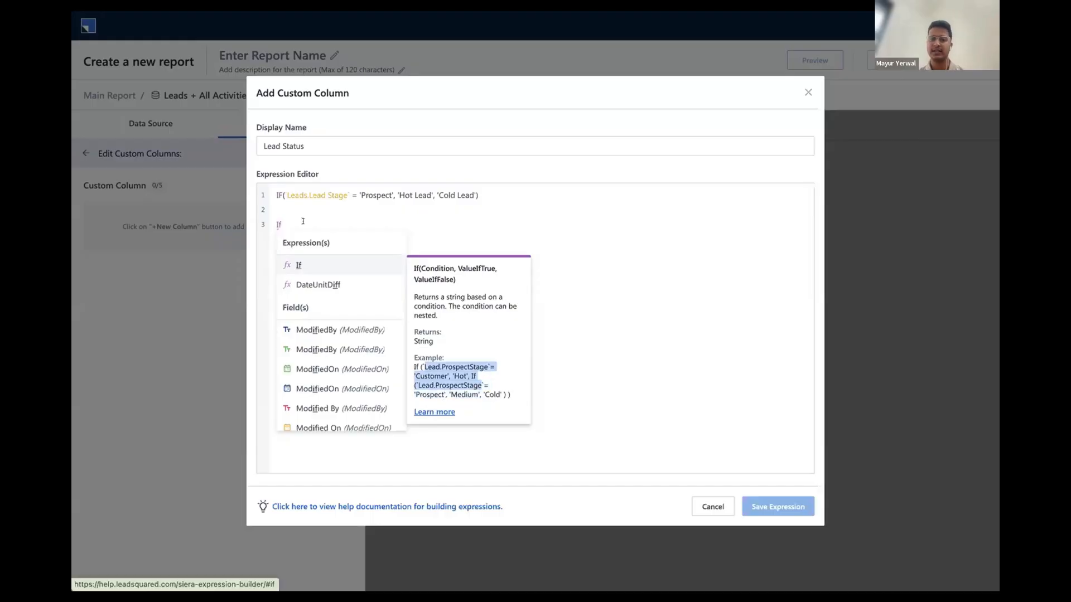
left_click_drag(269, 211, 537, 252)
key("BackSpace")
key("BackSpace")
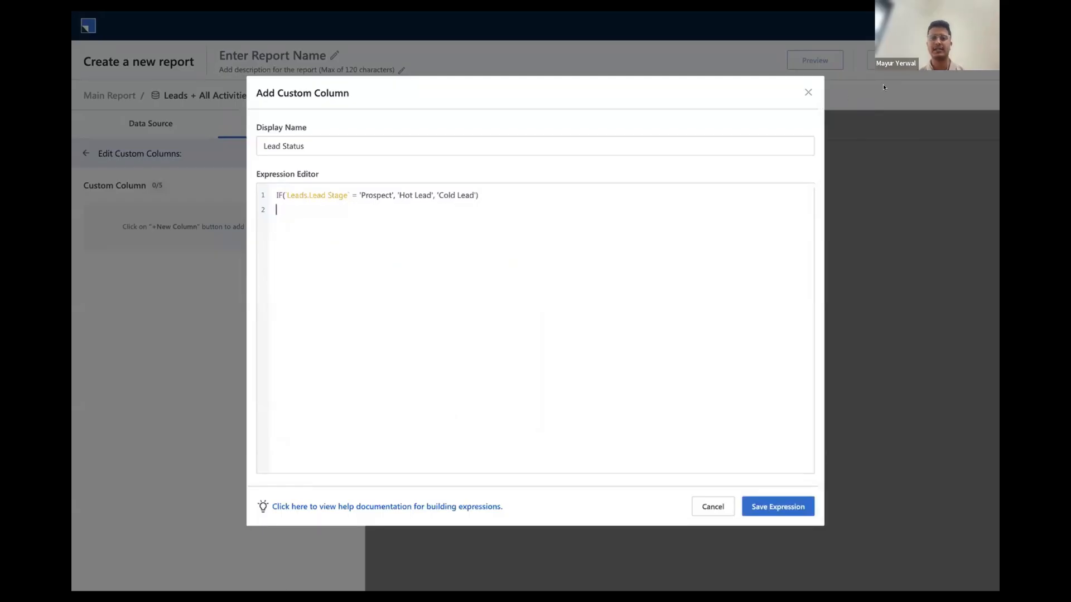
Save the Lead Status expression and the custom columns, and show the custom fields available to add to the report
left_click(783, 507)
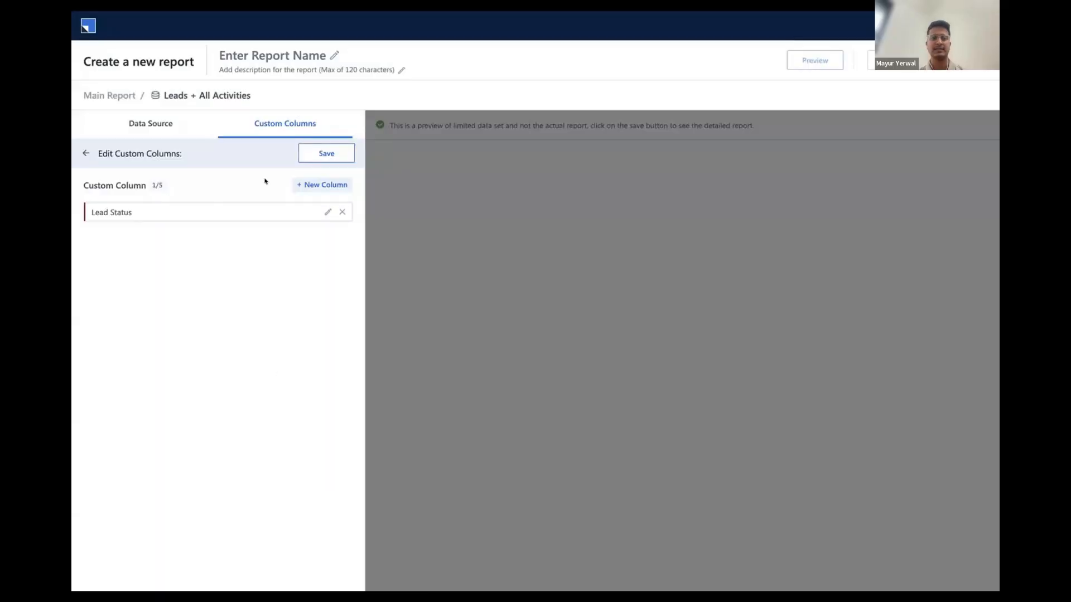
left_click(328, 153)
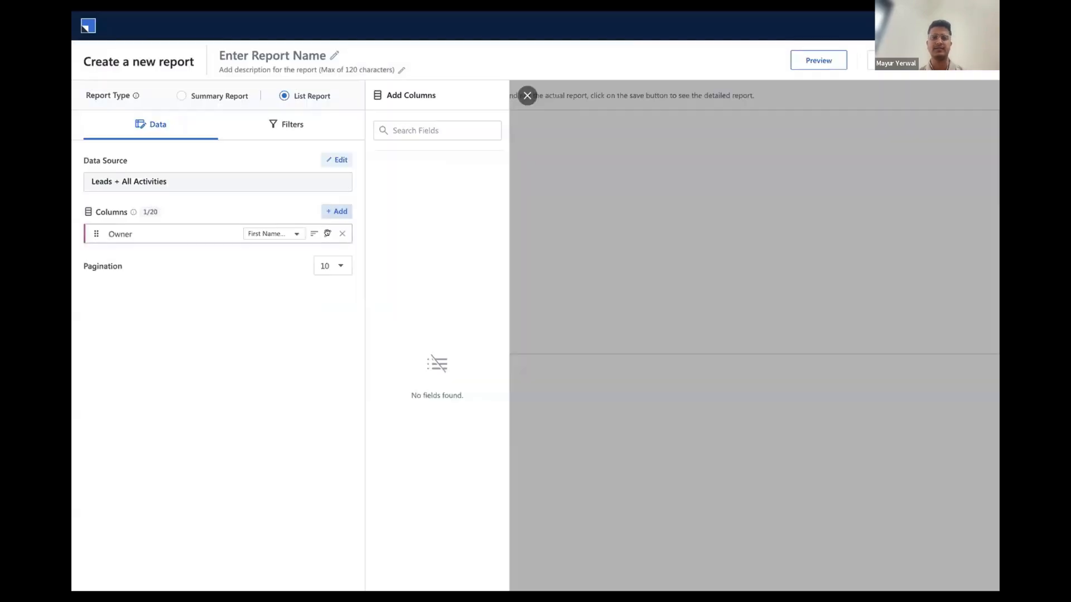
left_click(341, 212)
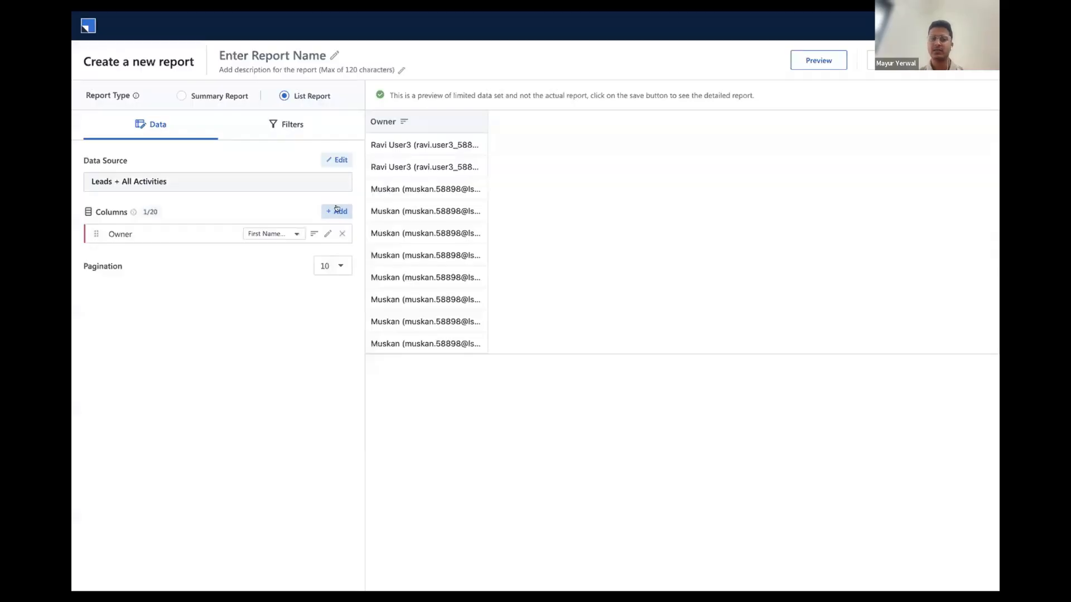
left_click(341, 211)
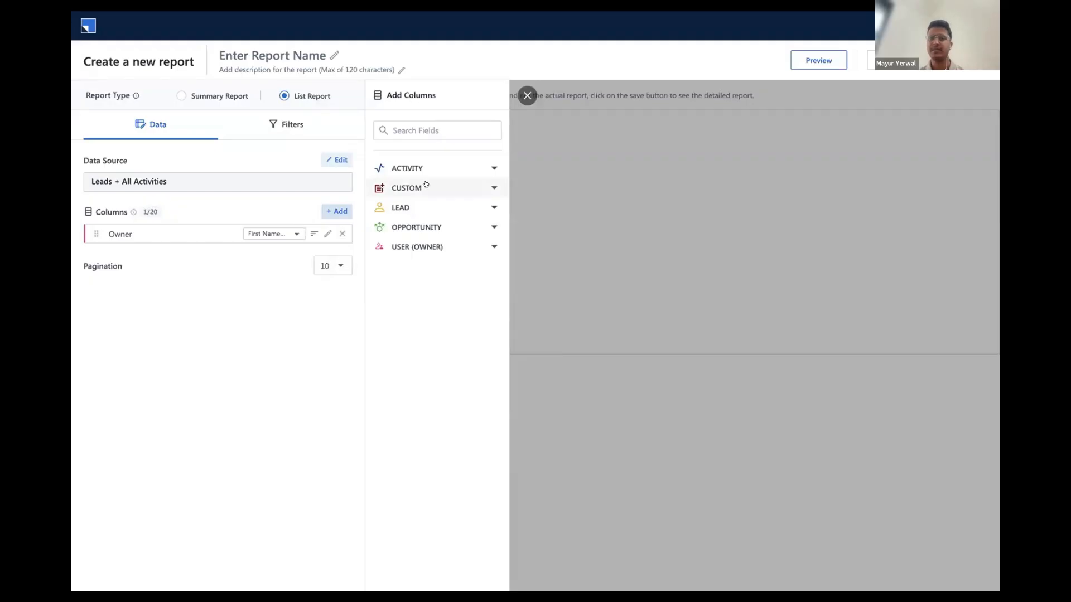
left_click(381, 201)
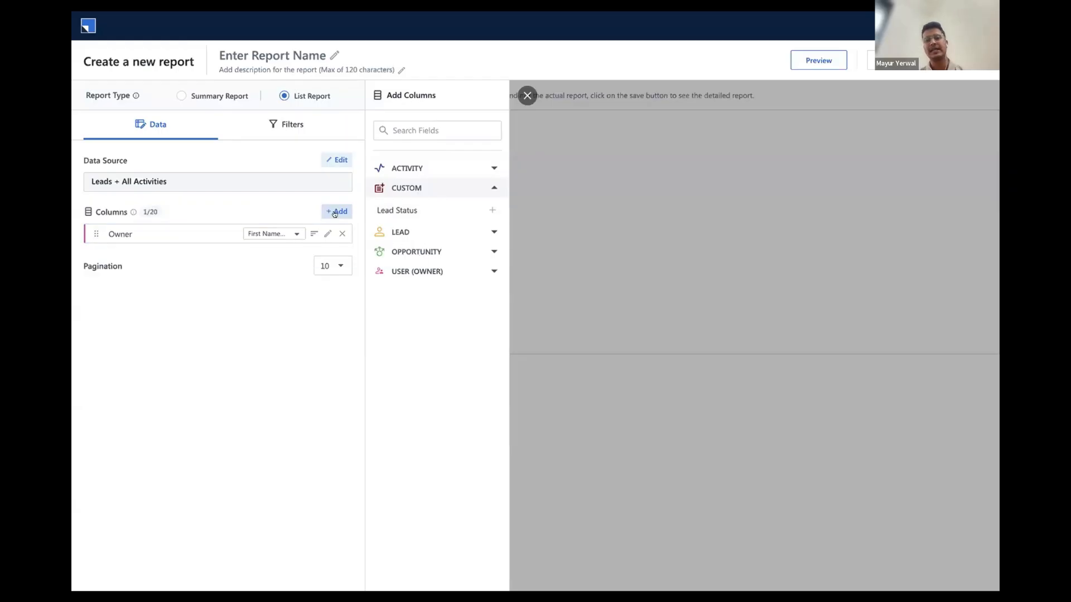
Add the lead field Prospect ID as the first report column and remove the existing Owner column
left_click(491, 230)
left_click(465, 126)
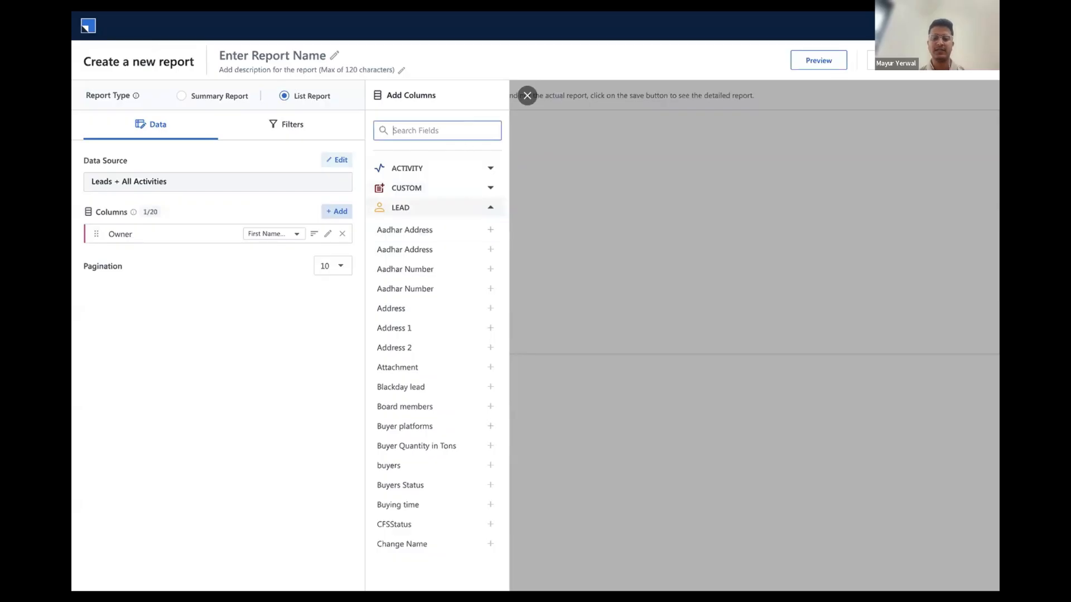
type("prospec")
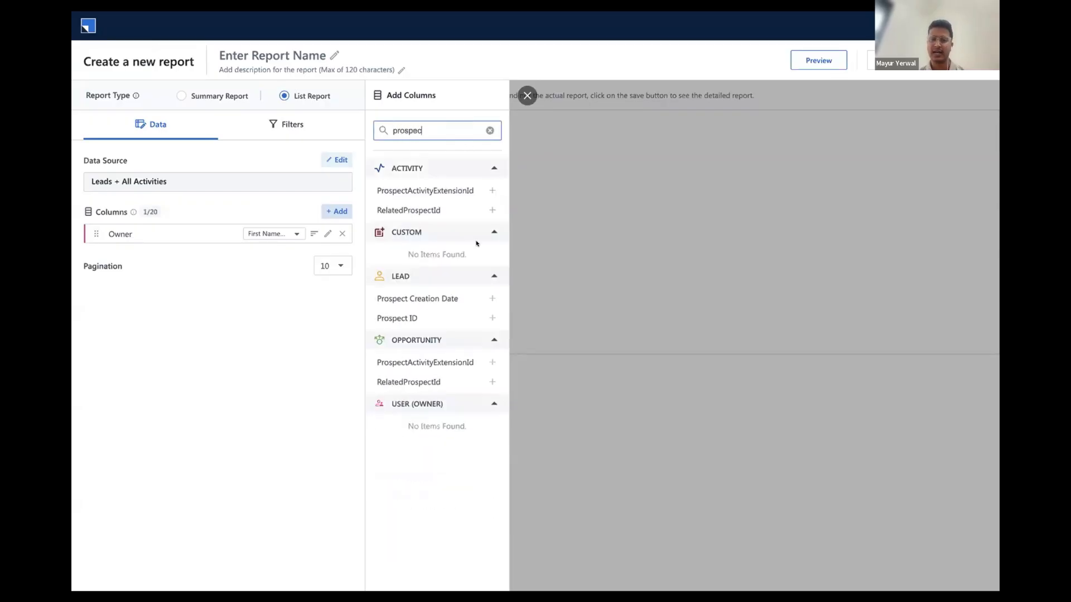
left_click(492, 318)
left_click_drag(195, 254, 195, 234)
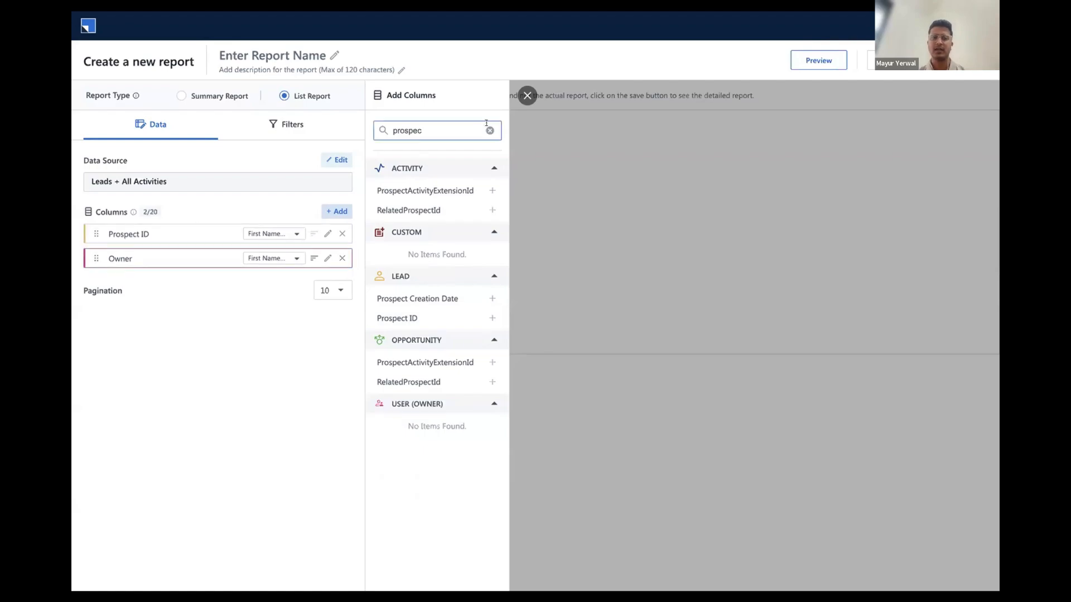
left_click(342, 258)
Add the lead fields First Name and Lead Source as report columns
left_click(490, 130)
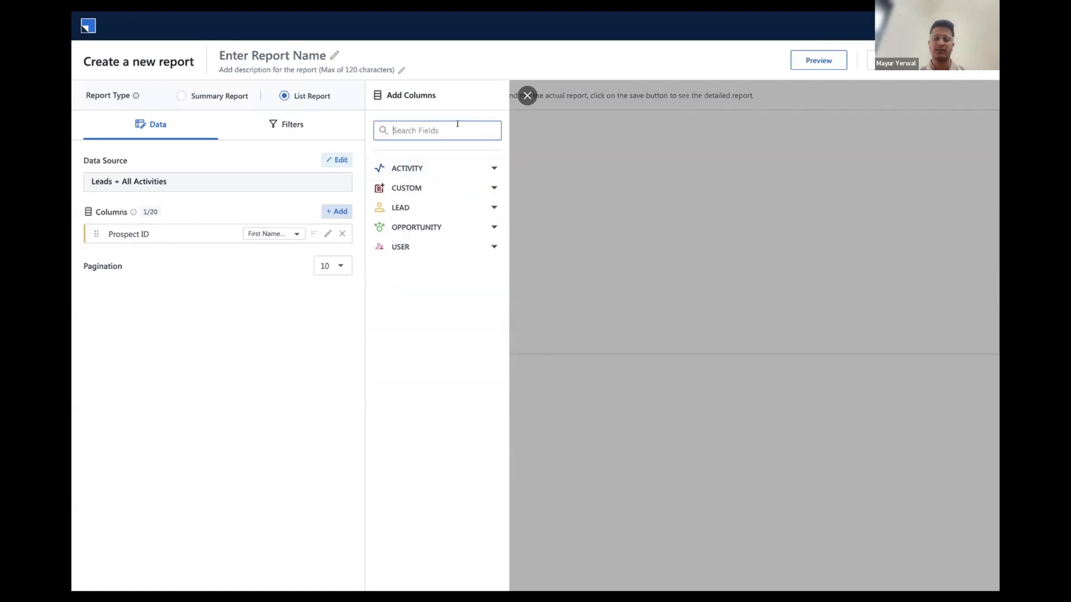
type("first")
left_click(491, 298)
left_click(487, 129)
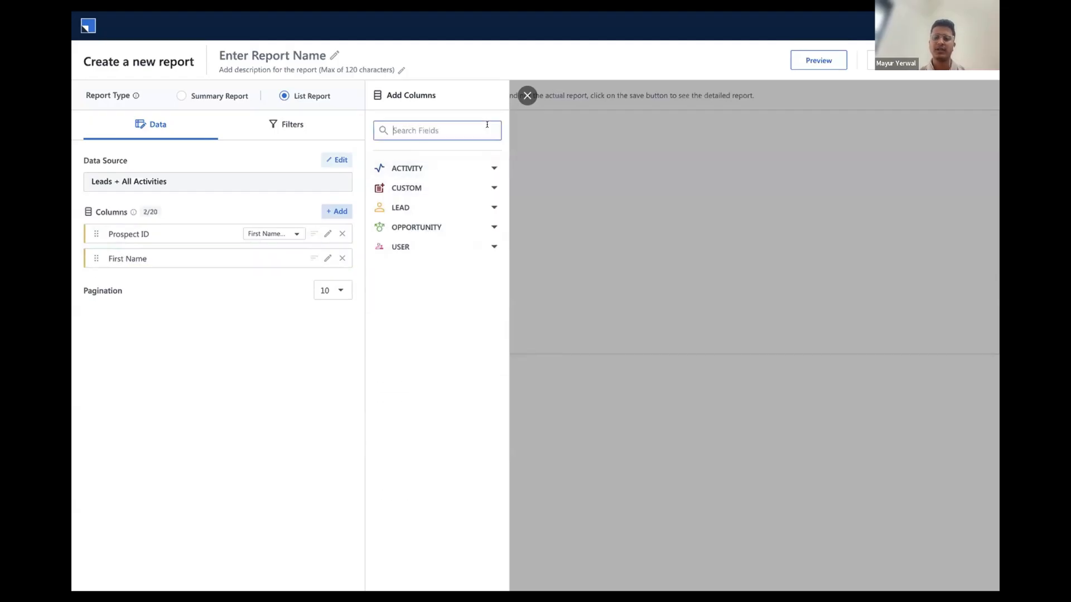
type("source")
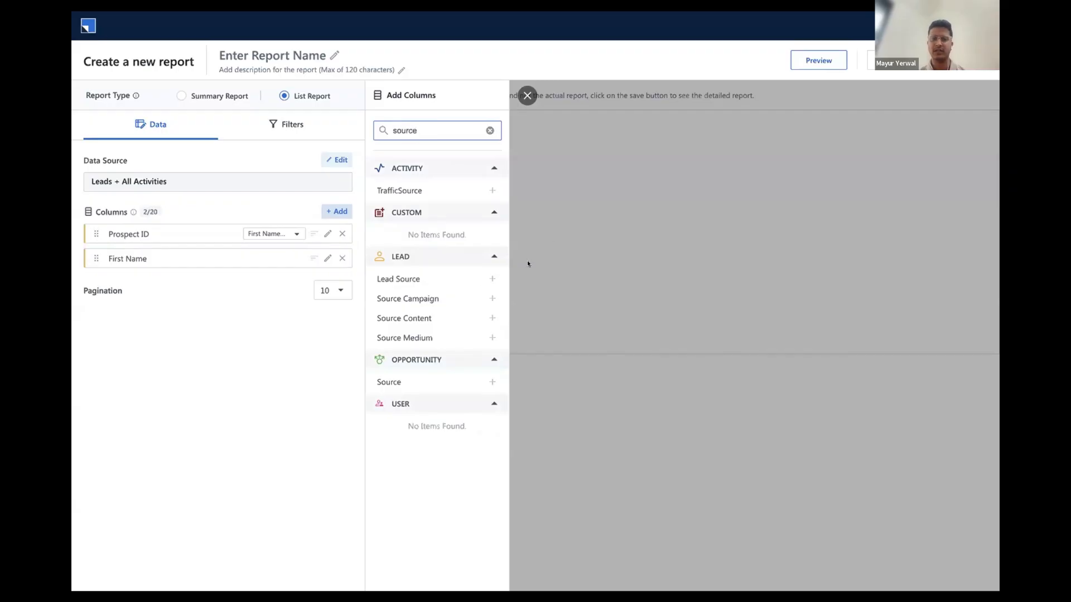
left_click(492, 279)
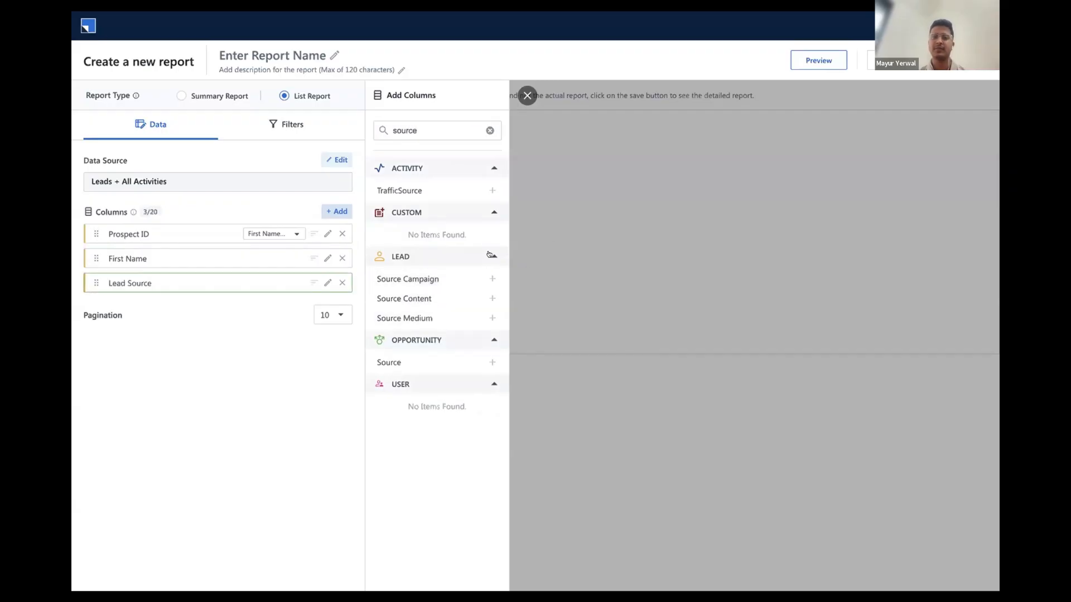
Add the lead fields Lead Origin and Phone Number as report columns
left_click(488, 128)
type("or")
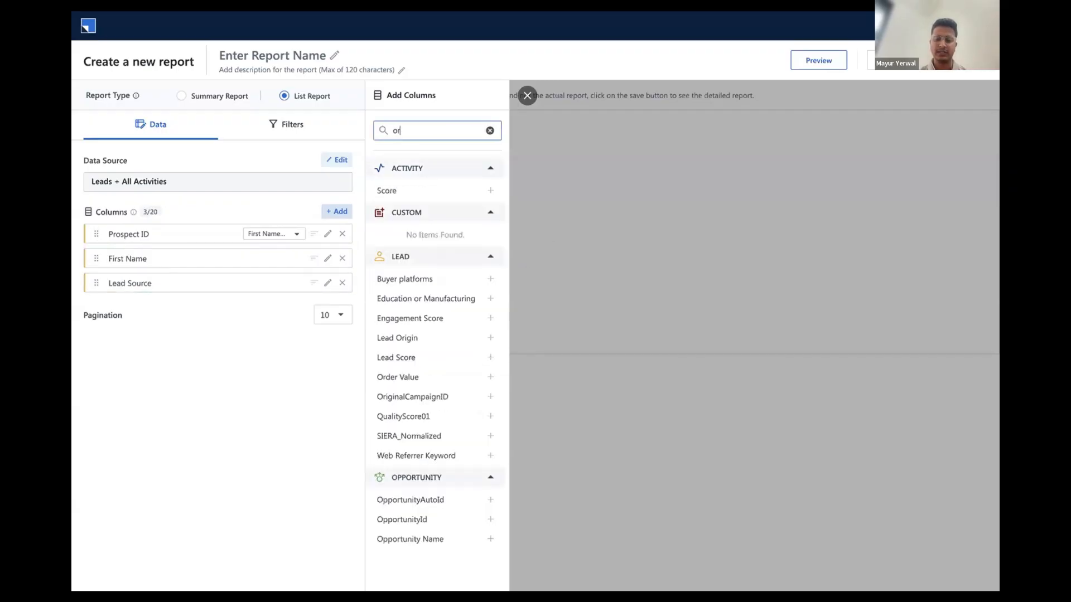
type("igin")
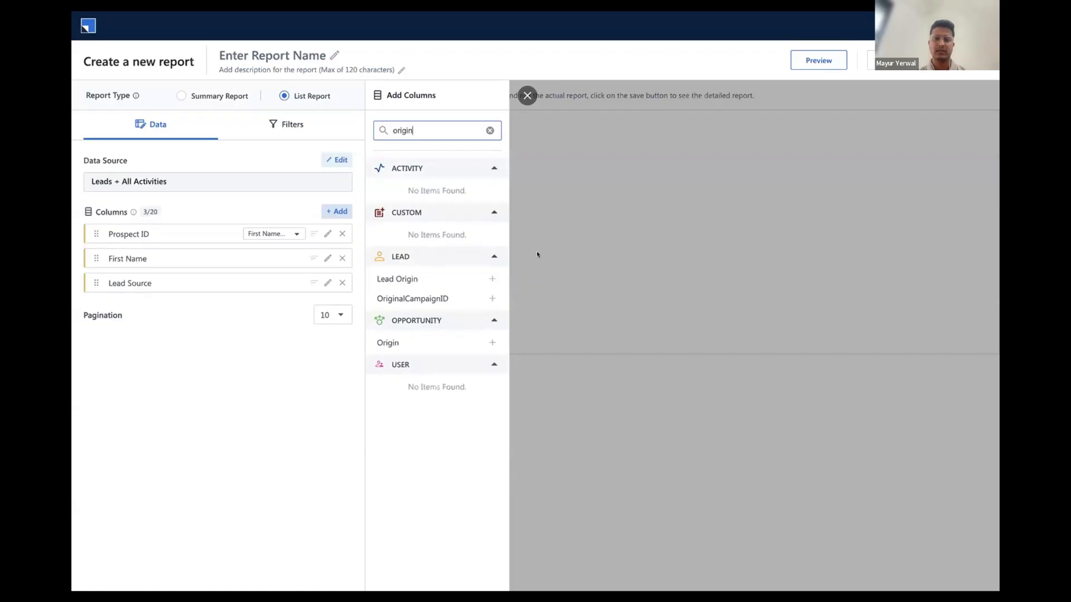
left_click(491, 278)
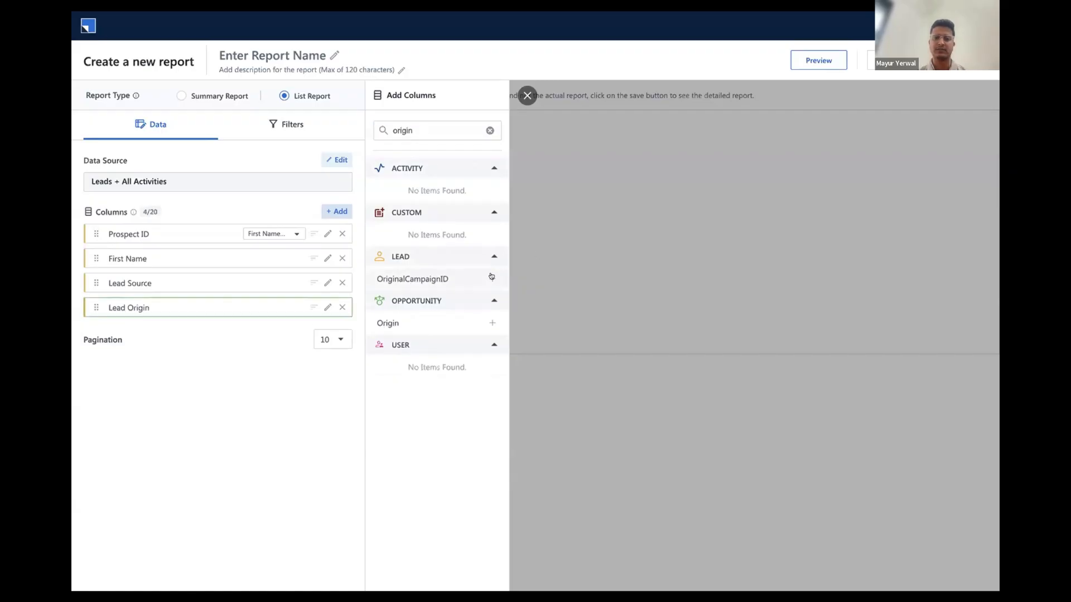
left_click(489, 130)
type("Phone")
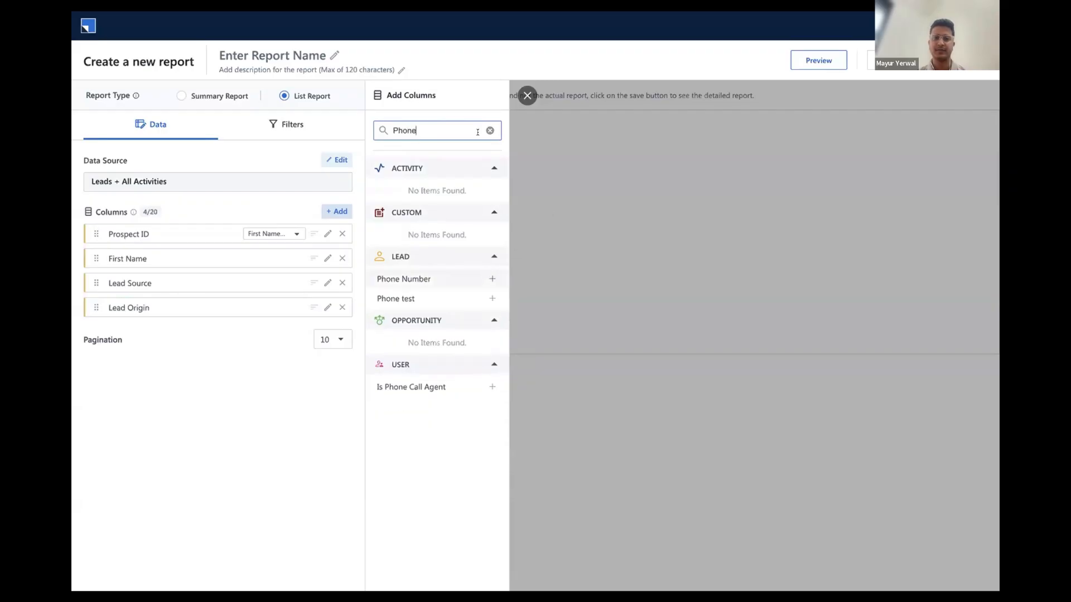
left_click(491, 278)
Add the activity fields Owner and ActivityId as report columns
left_click(489, 130)
type("Owner")
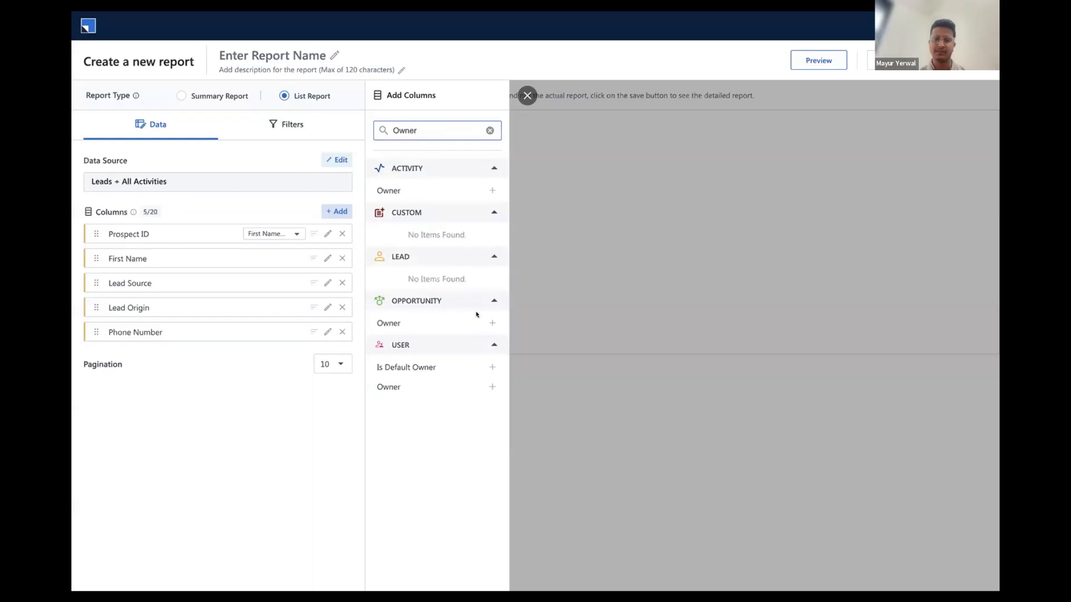
left_click(491, 190)
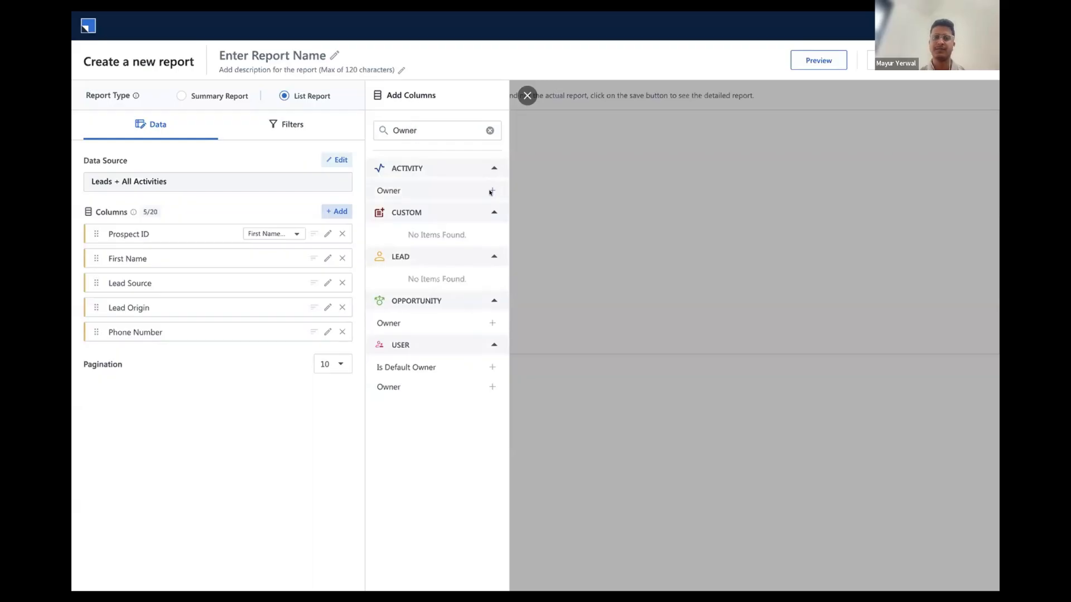
left_click(489, 131)
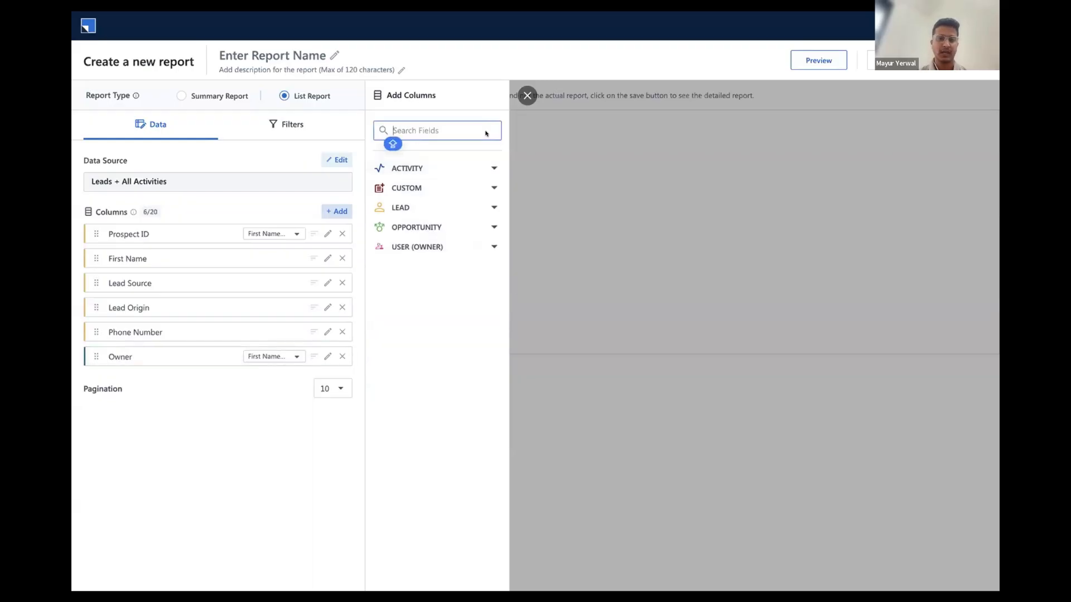
type("Activity")
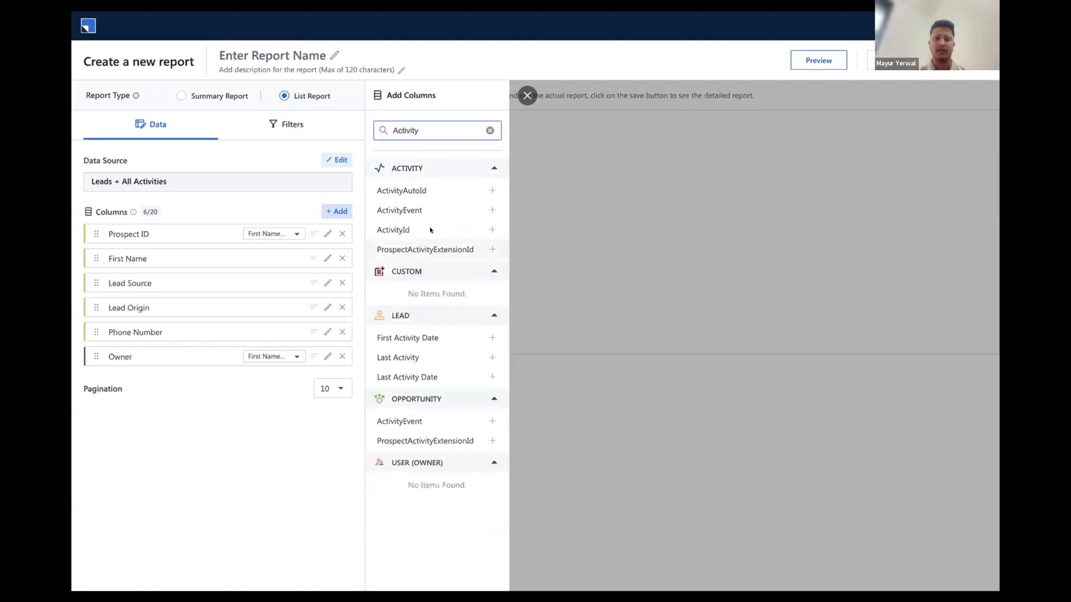
left_click(492, 229)
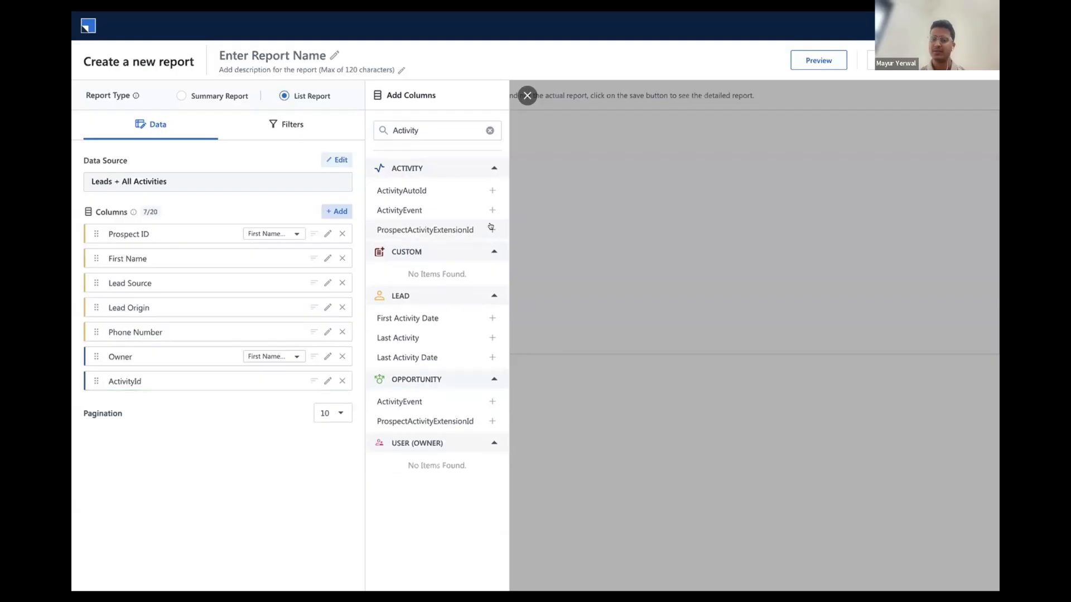
Find the activity field Notes and add it as a report column
left_click(489, 130)
type("Activity")
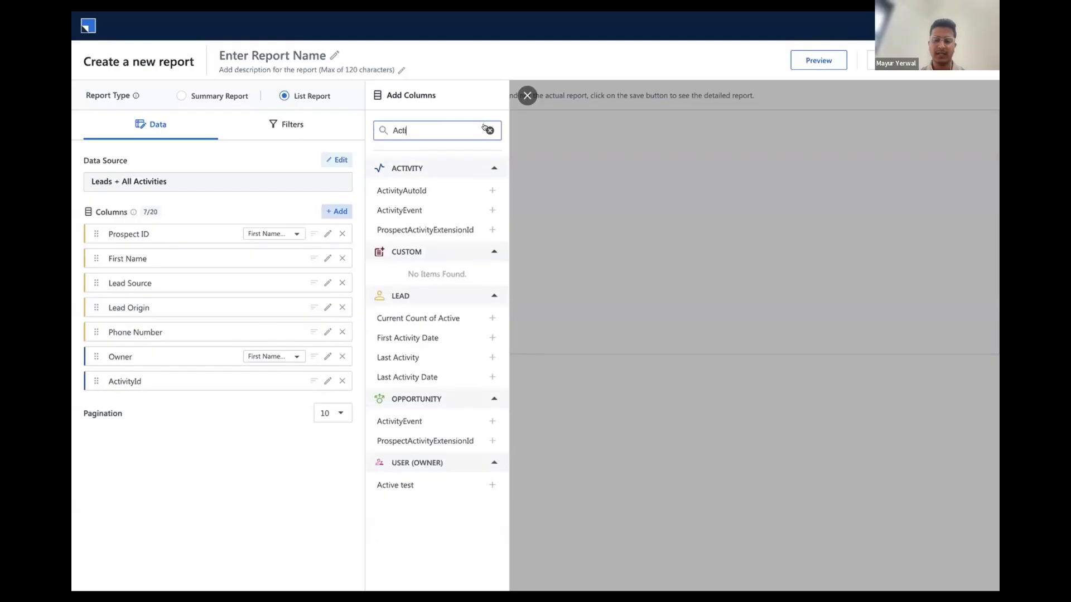
key("BackSpace")
key("BackSpace")
key("BackSpace")
key("BackSpace")
key("BackSpace")
key("BackSpace")
key("BackSpace")
key("BackSpace")
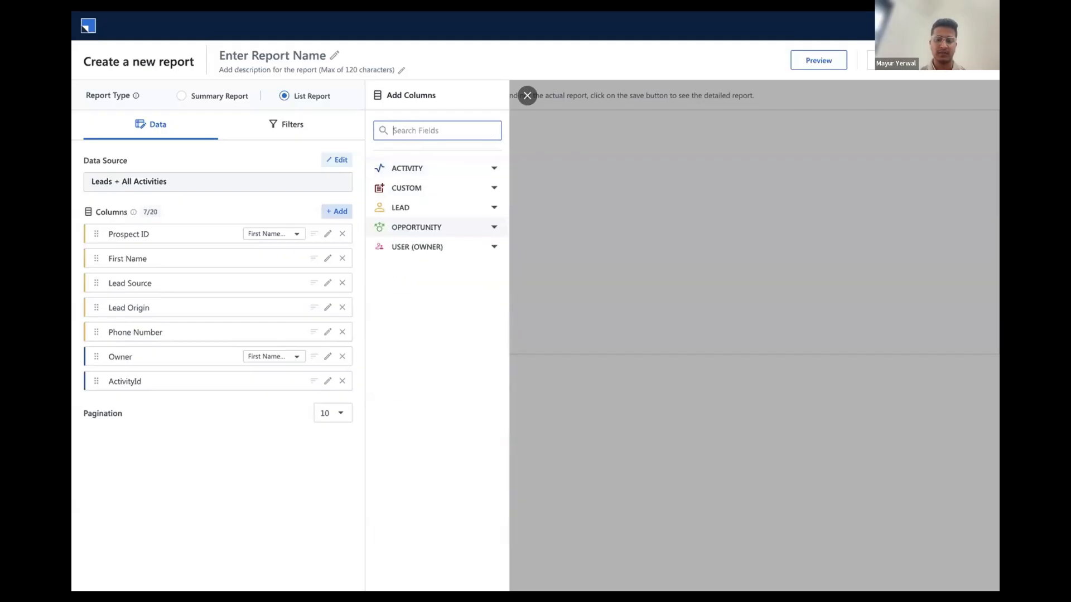
type("Note")
left_click(485, 190)
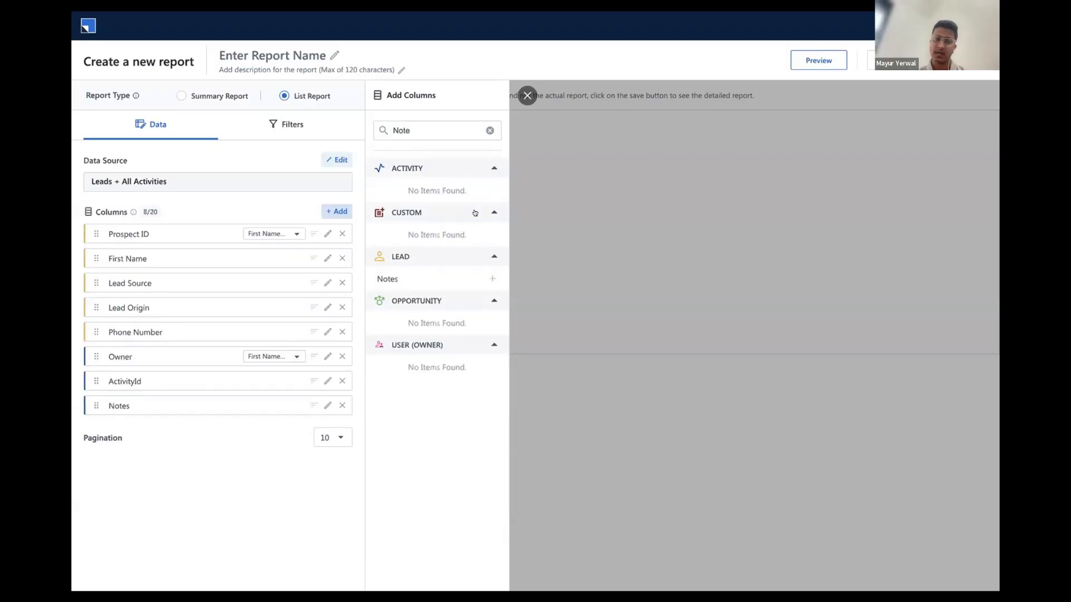
Add the custom Lead Status column to the report and place it between First Name and Lead Source
left_click(489, 130)
left_click(487, 188)
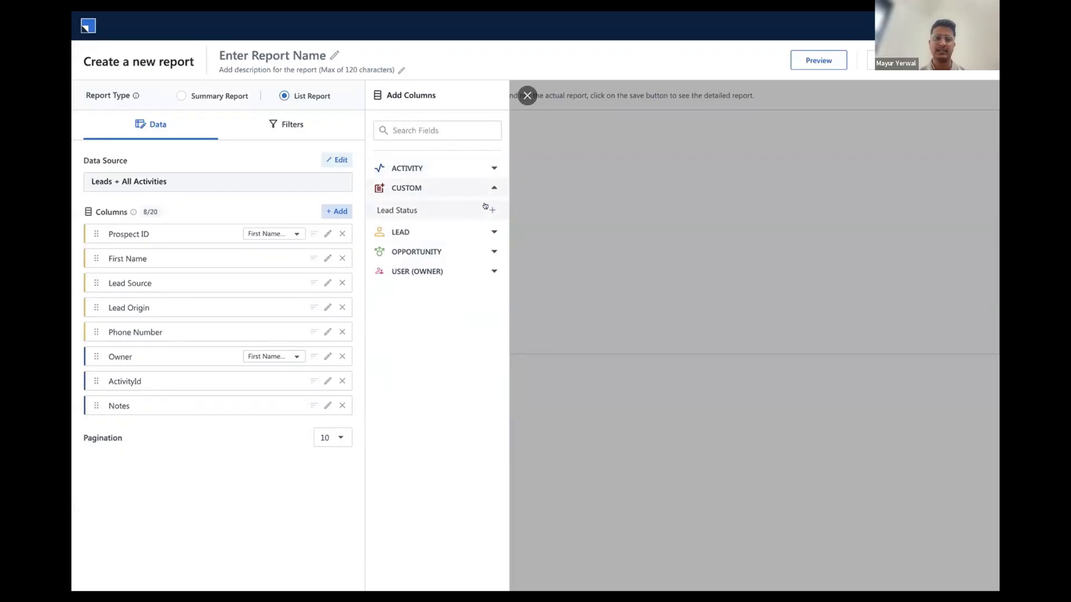
left_click(490, 210)
left_click_drag(179, 268, 153, 275)
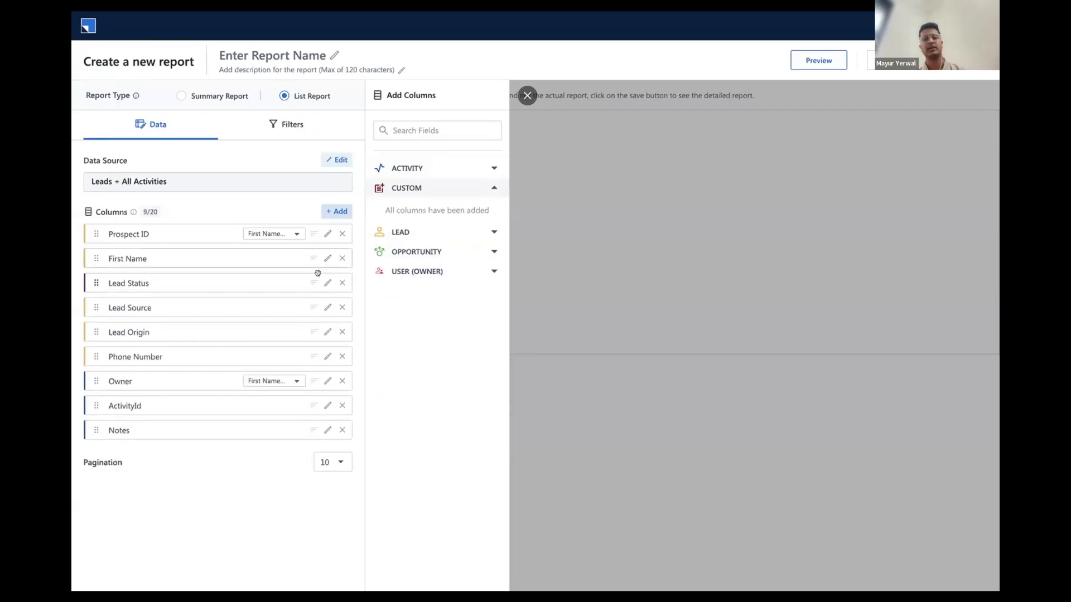
Set the report's Created On filter to This Quarter and preview the report
left_click(293, 124)
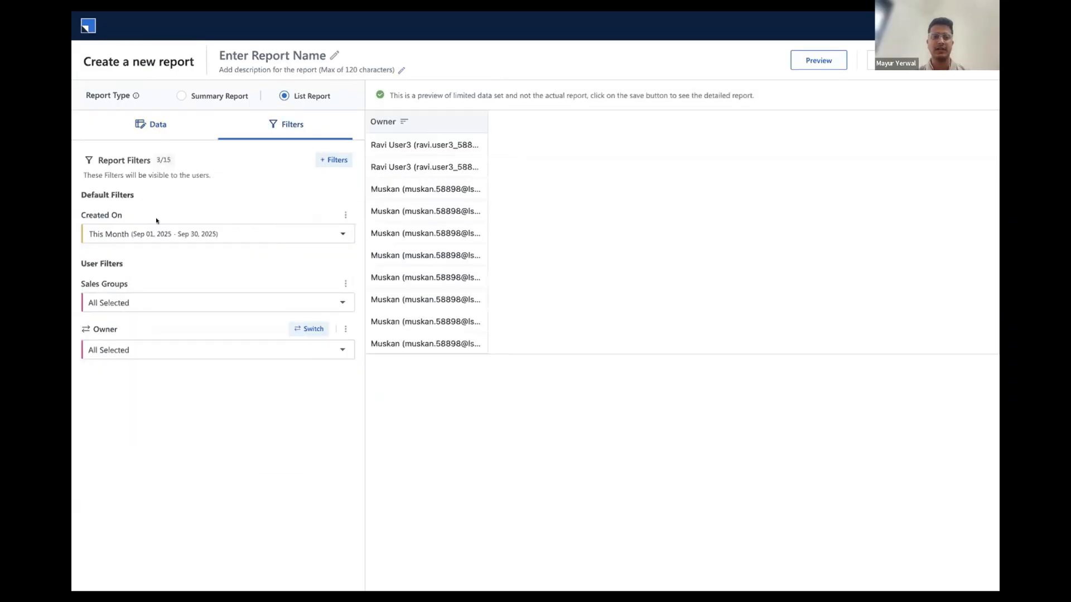
left_click(204, 234)
scroll(197, 285, "down", 2)
scroll(196, 284, "down", 3)
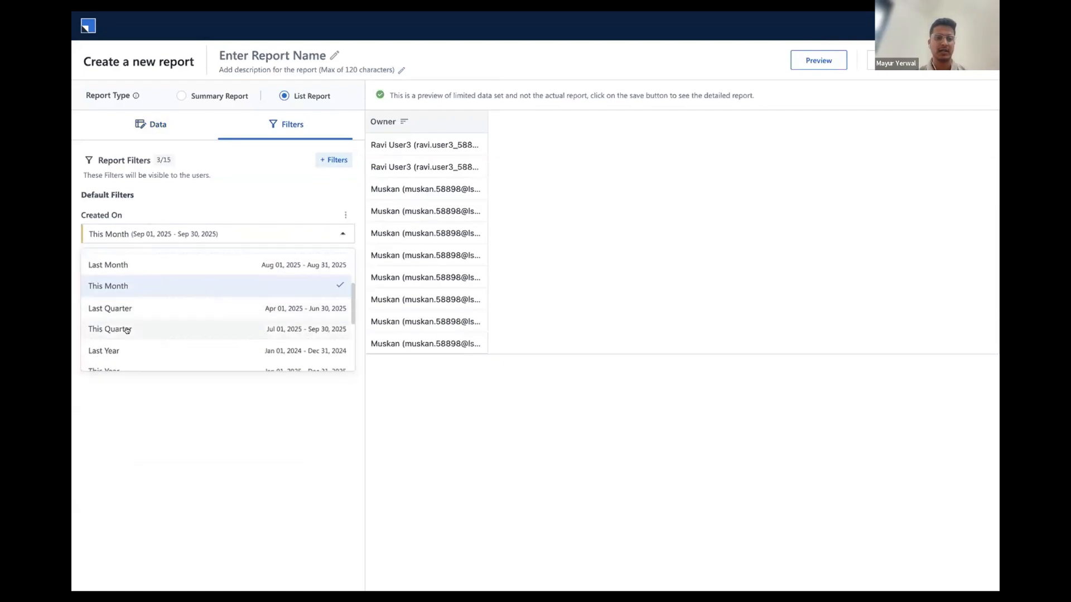
left_click(145, 323)
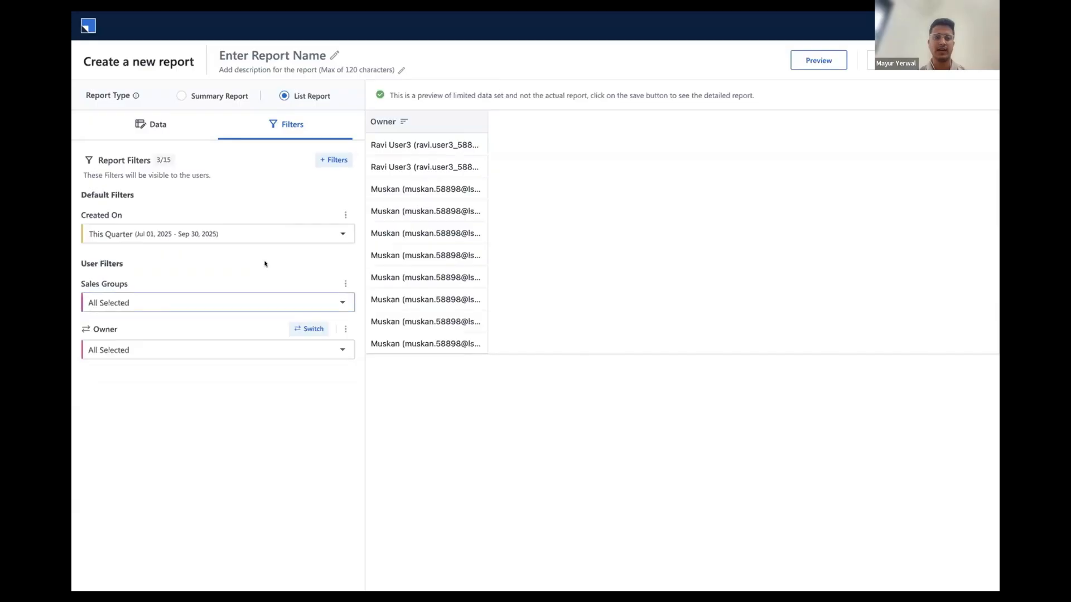
left_click(808, 59)
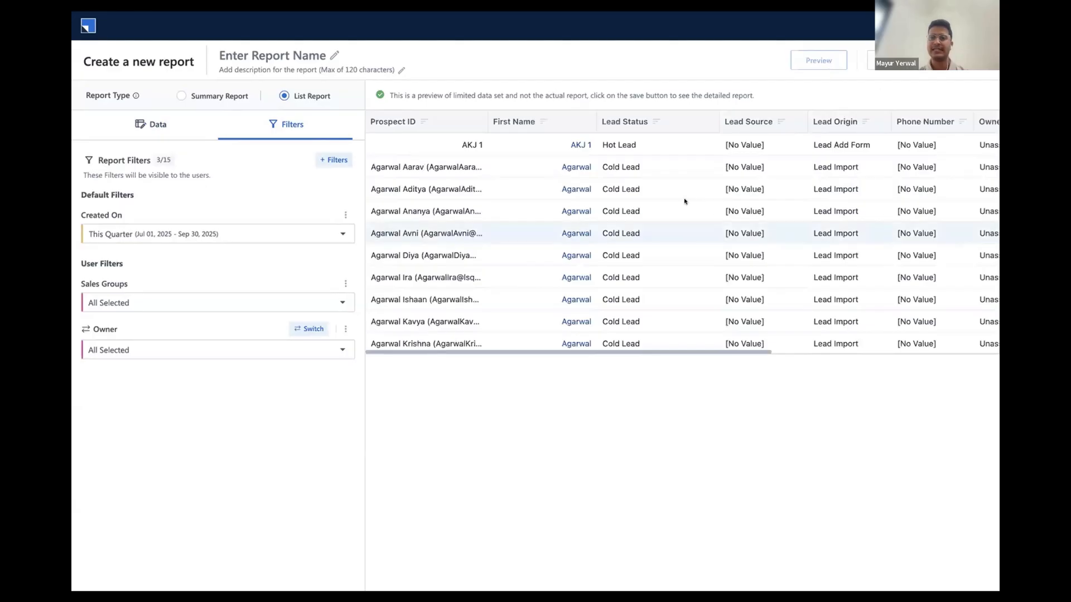
Examine the previewed rows across all columns from Prospect ID to Notes and compare them with the report's column list
scroll(685, 201, "right", 8)
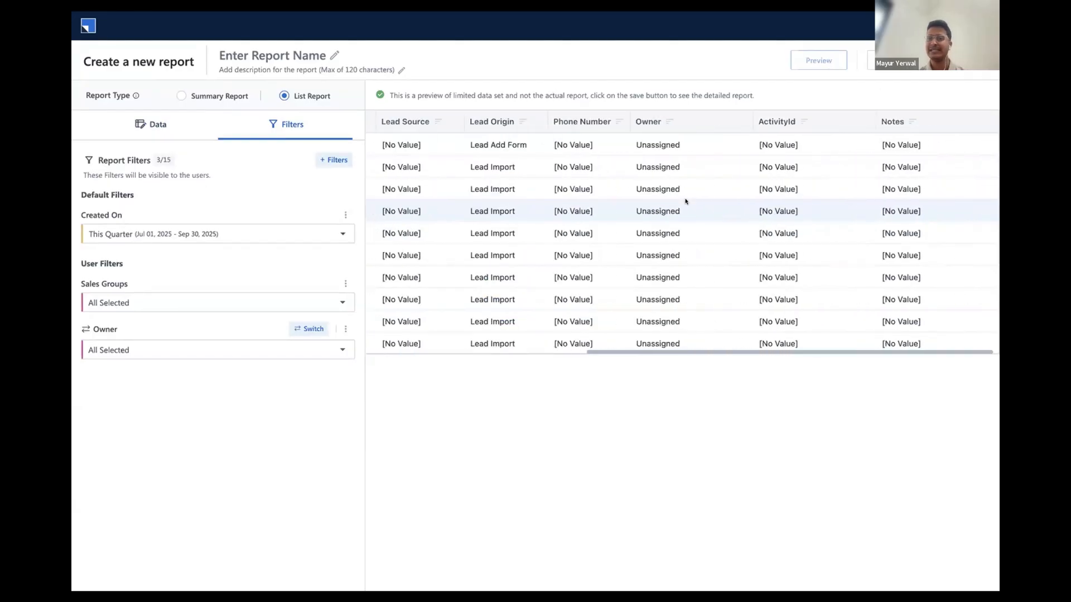
scroll(685, 201, "left", 8)
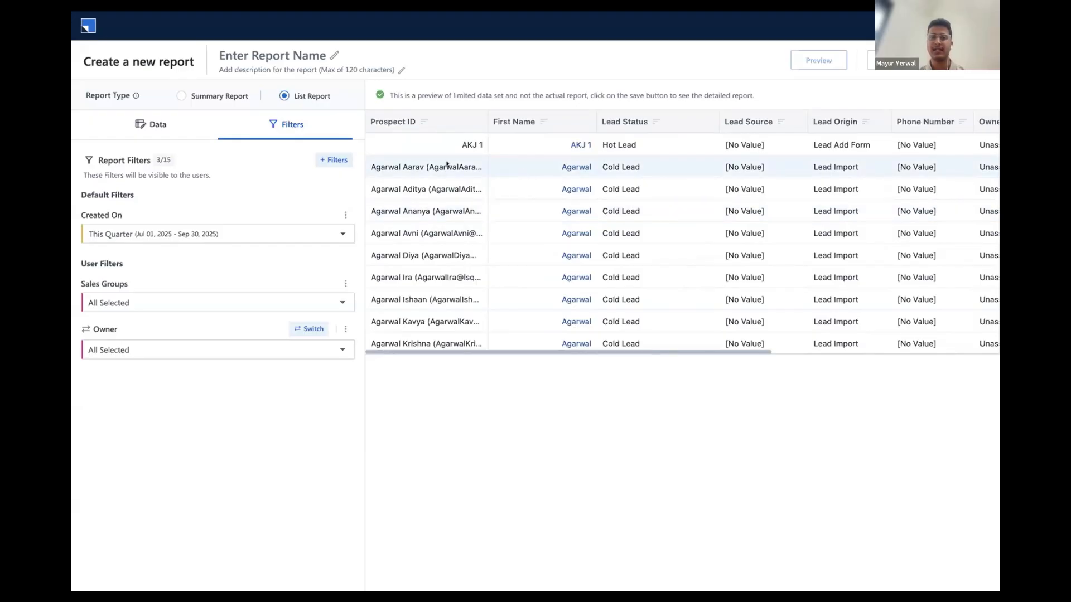
scroll(613, 180, "right", 3)
scroll(613, 181, "right", 3)
scroll(613, 181, "left", 1)
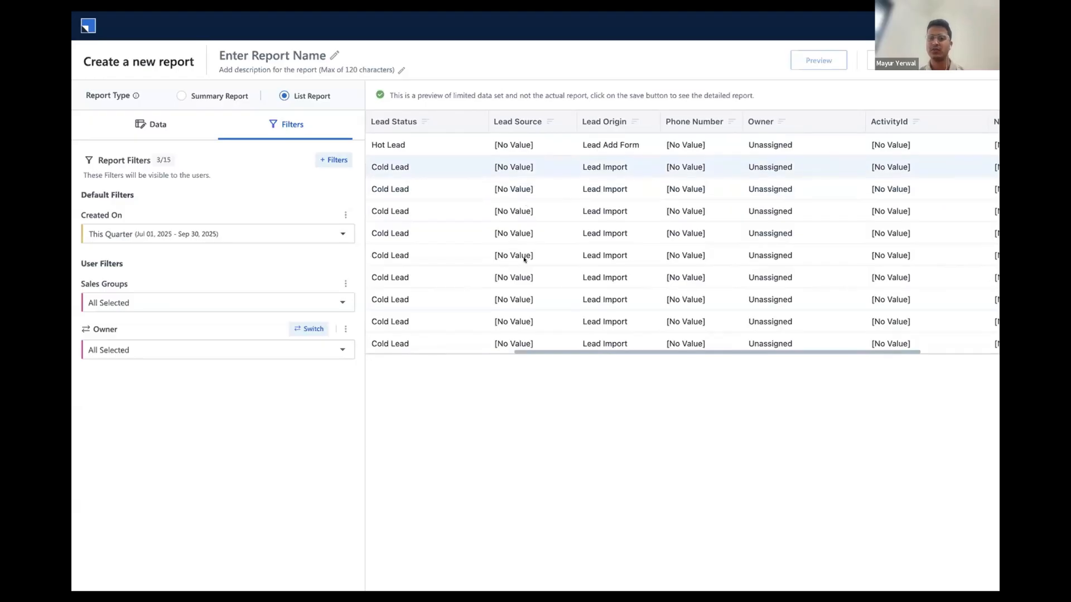
scroll(524, 260, "right", 2)
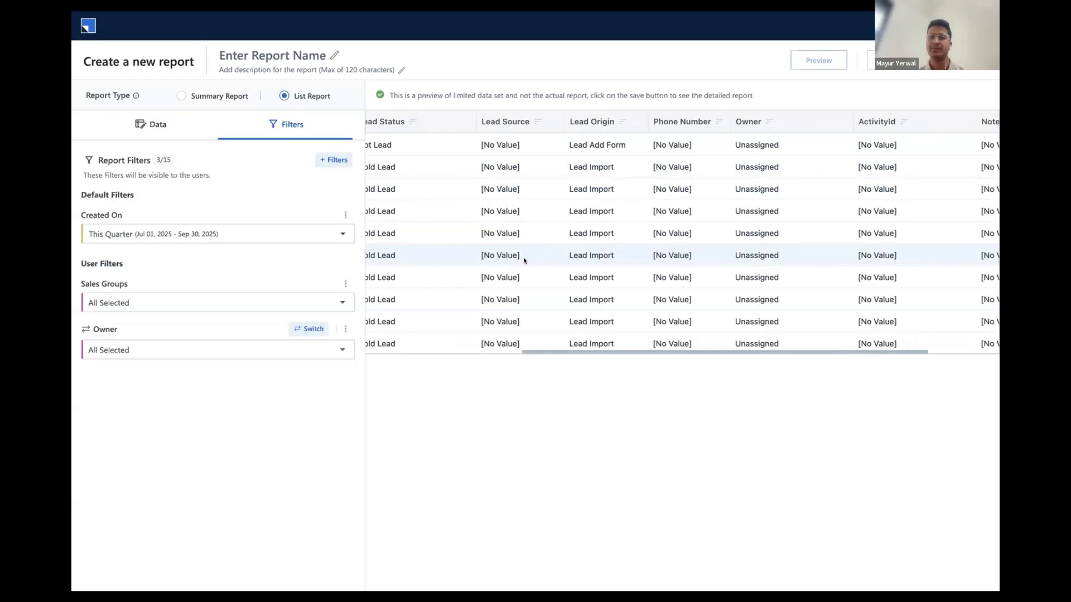
scroll(524, 260, "right", 2)
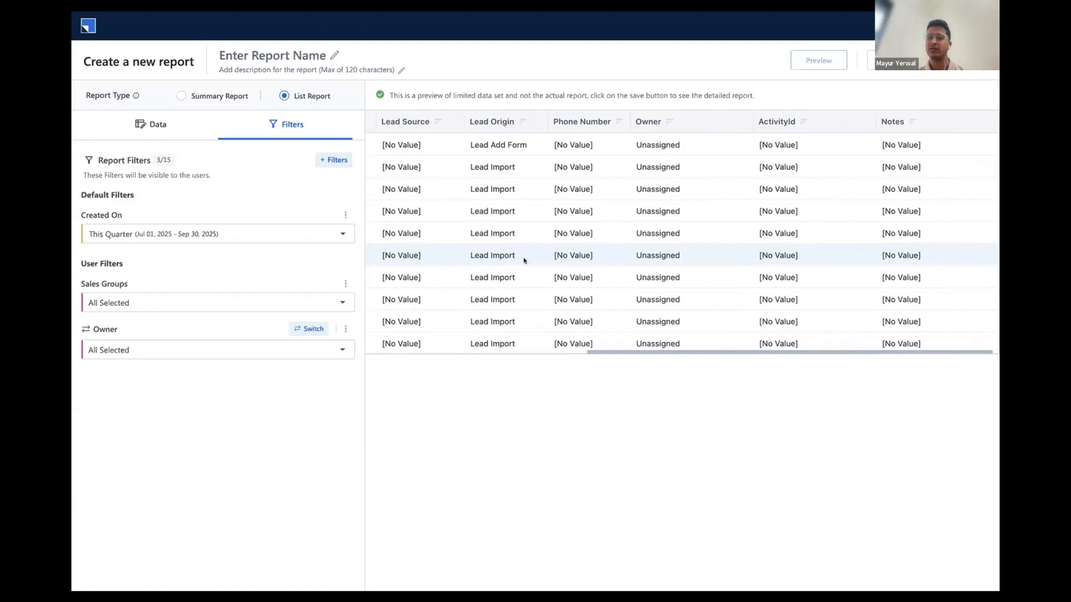
scroll(524, 260, "left", 10)
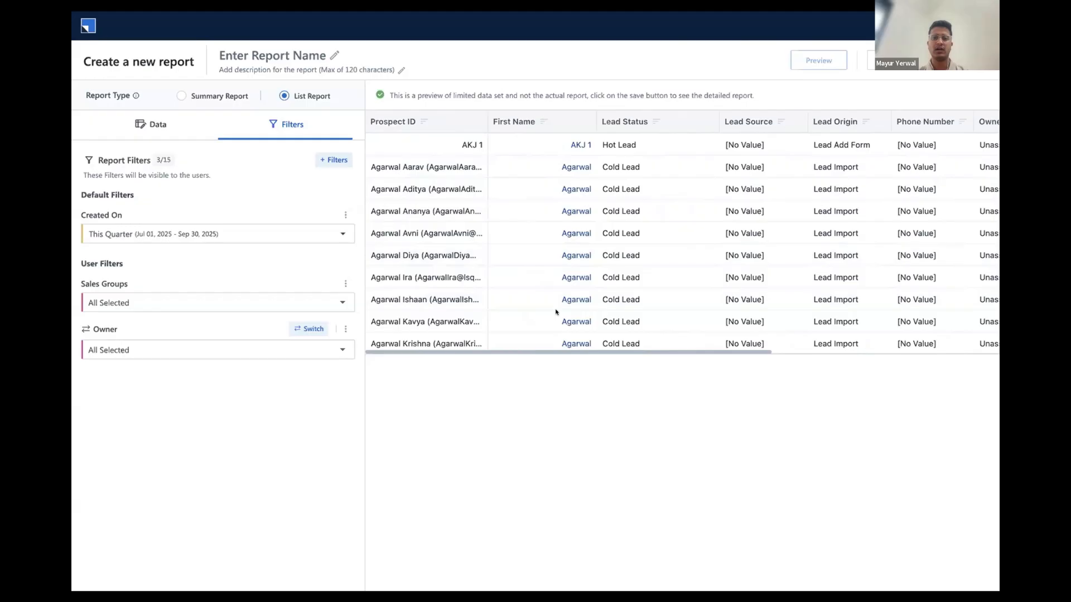
left_click(148, 125)
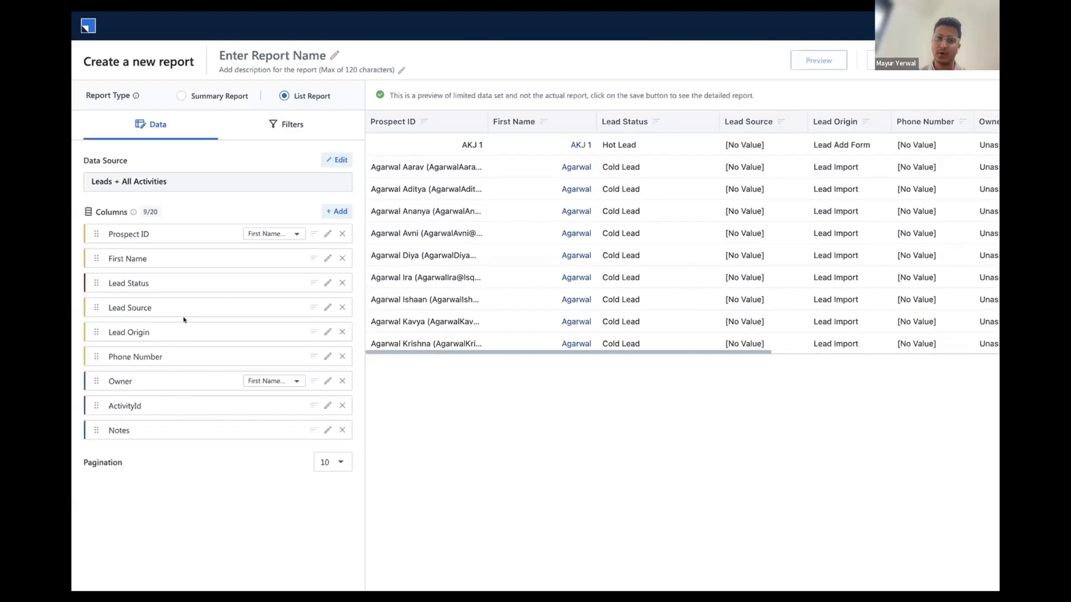
Add the custom Lead Status field as a report filter restricted to Hot Lead and preview the filtered rows
left_click(295, 125)
left_click(334, 160)
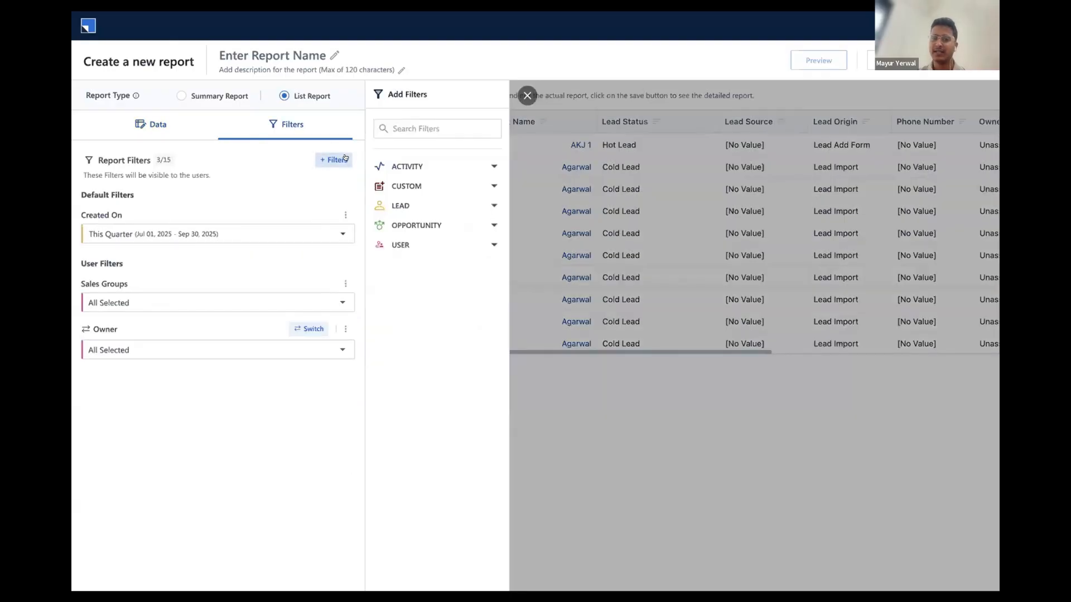
left_click(452, 183)
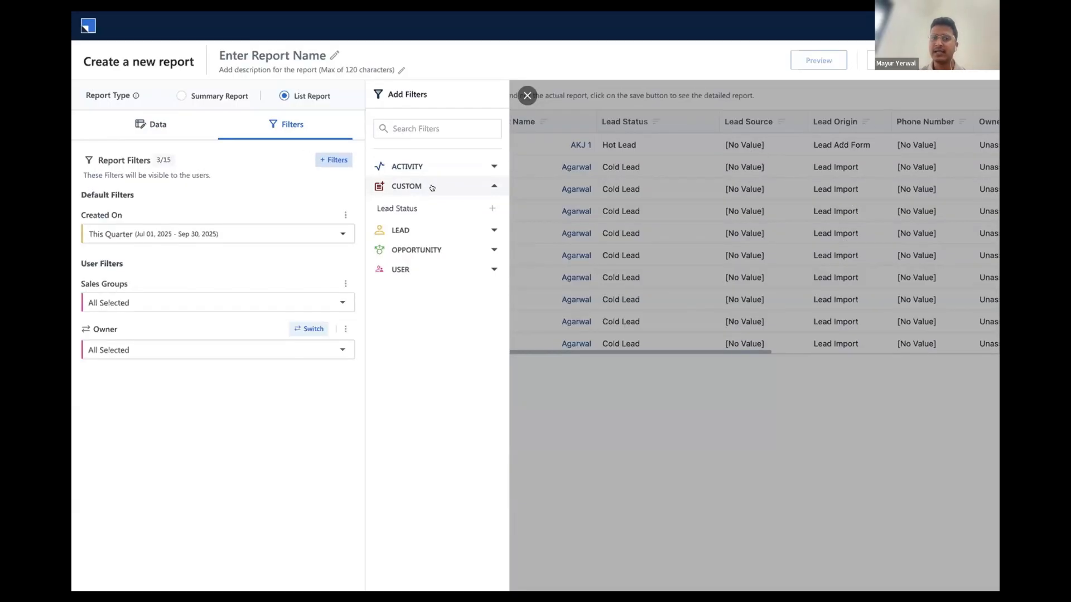
left_click(485, 206)
left_click(149, 421)
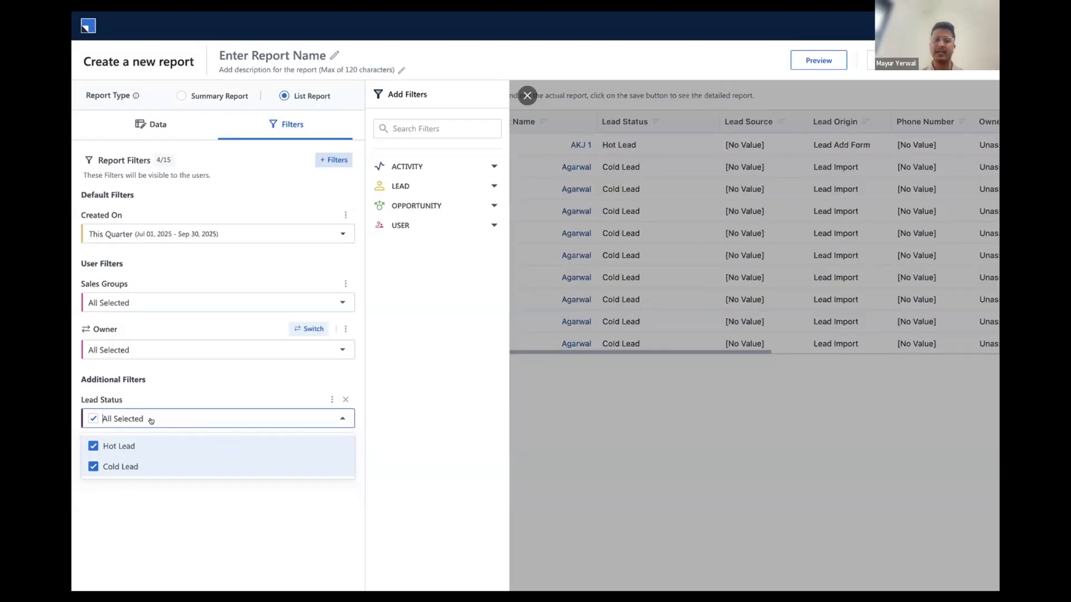
left_click(92, 466)
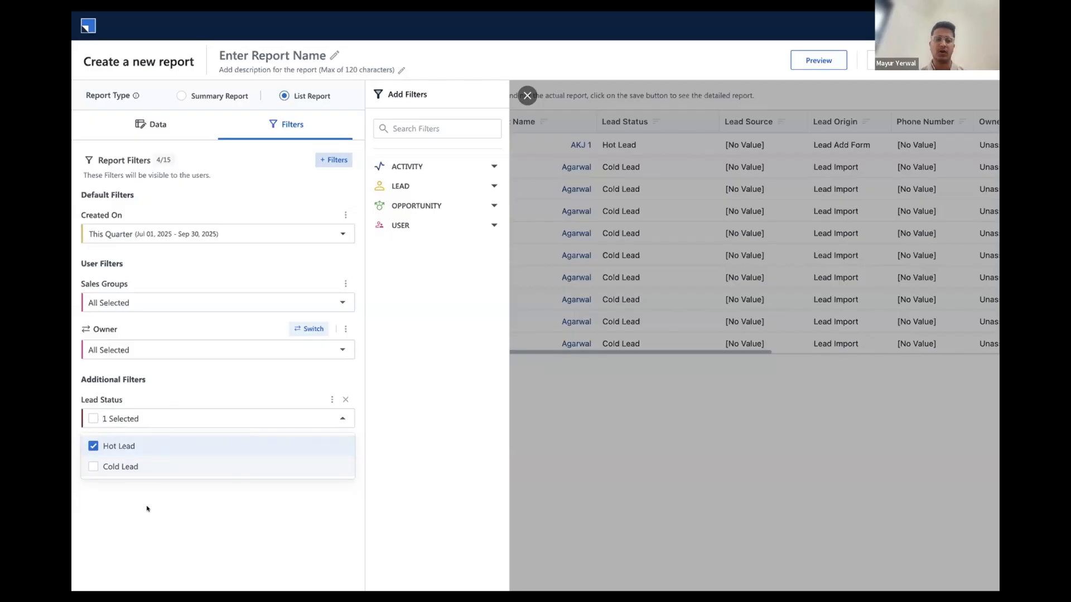
left_click(817, 60)
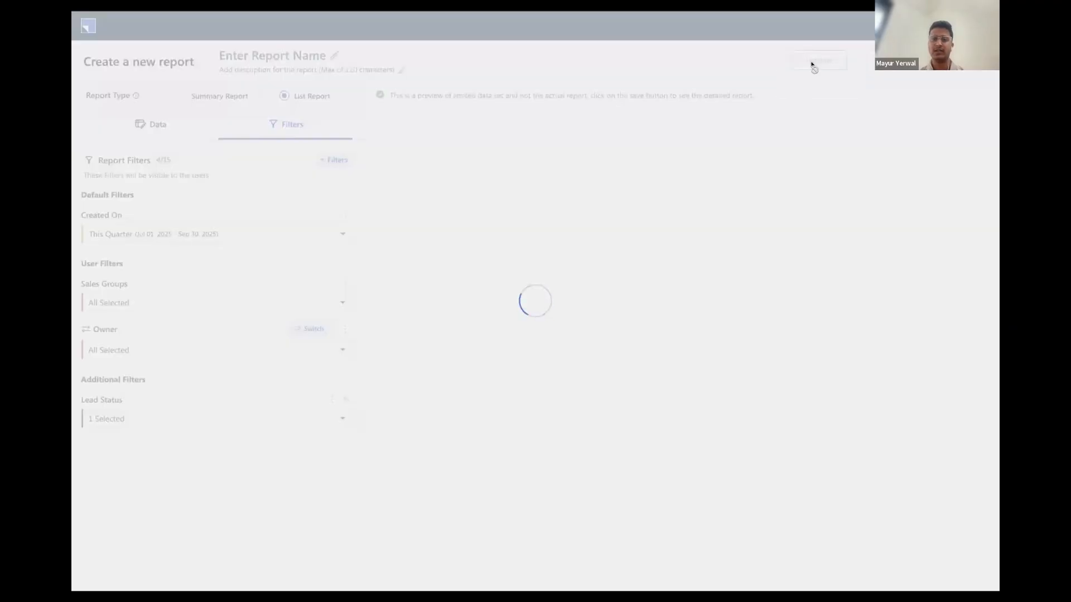
scroll(558, 195, "right", 2)
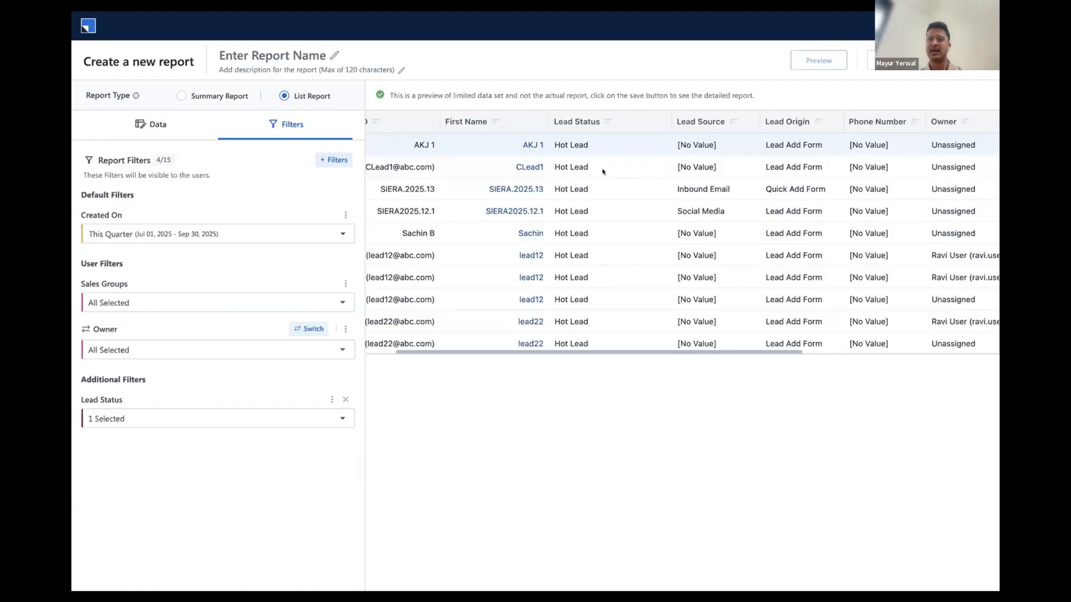
scroll(618, 191, "right", 2)
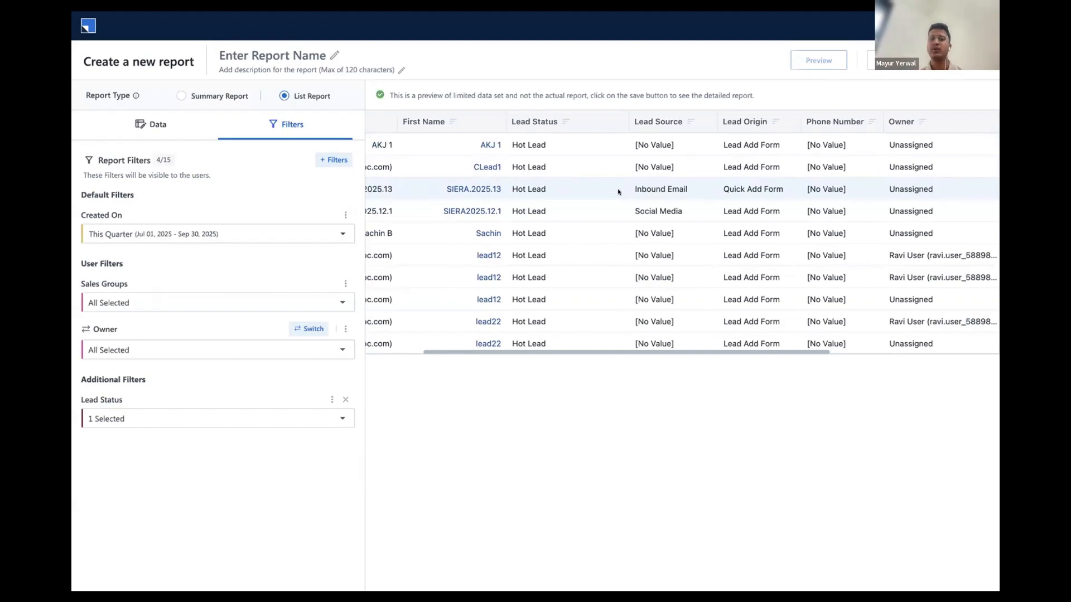
Name the report "Follow Up Tracker" and give it the description "Lead Follow up"
left_click(334, 55)
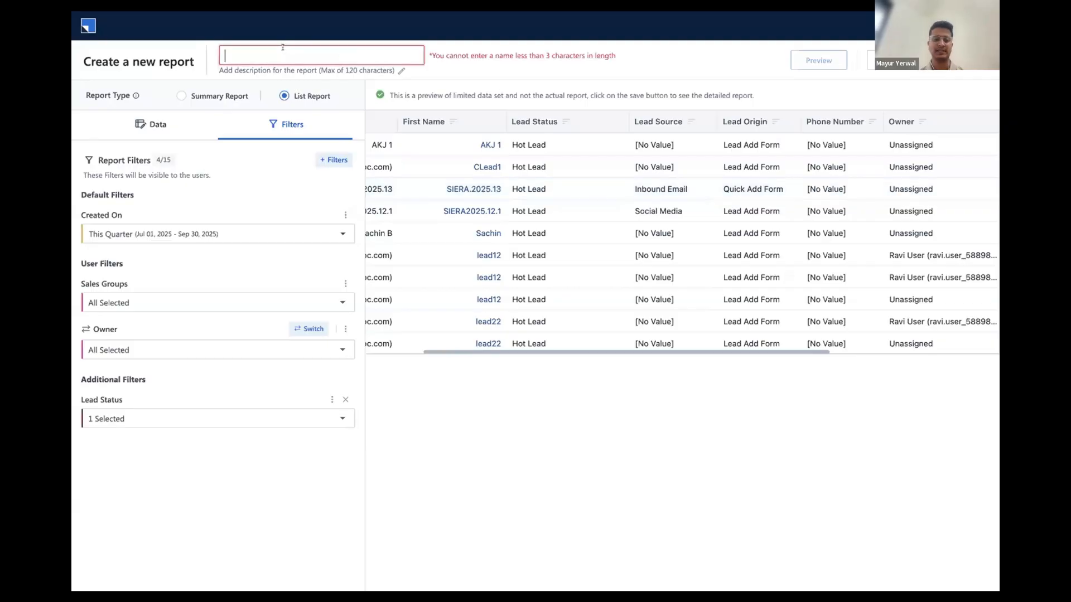
type("Follow Up Trac")
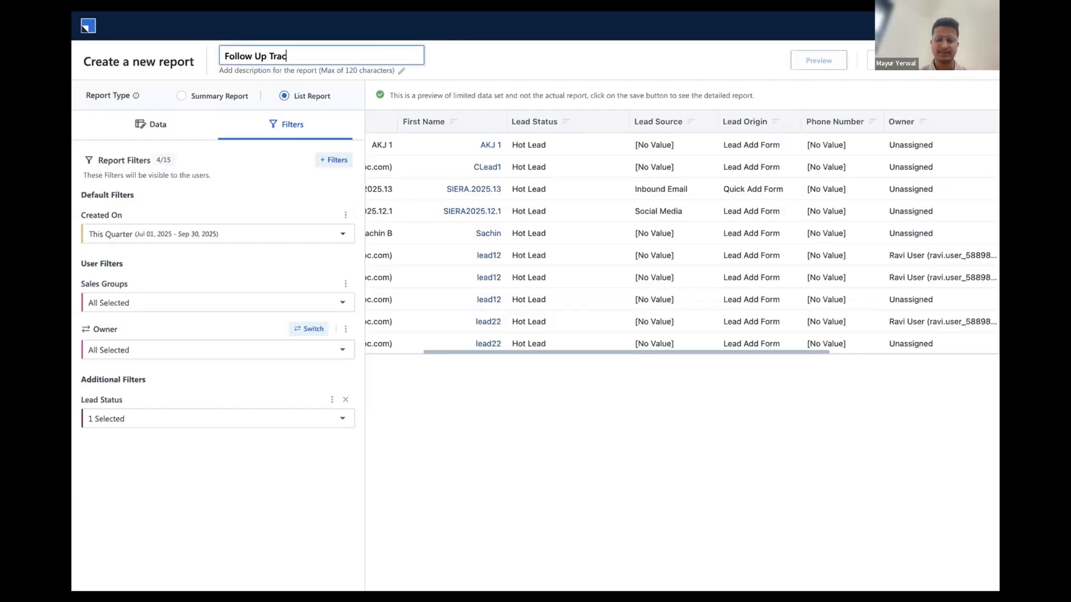
type("ker")
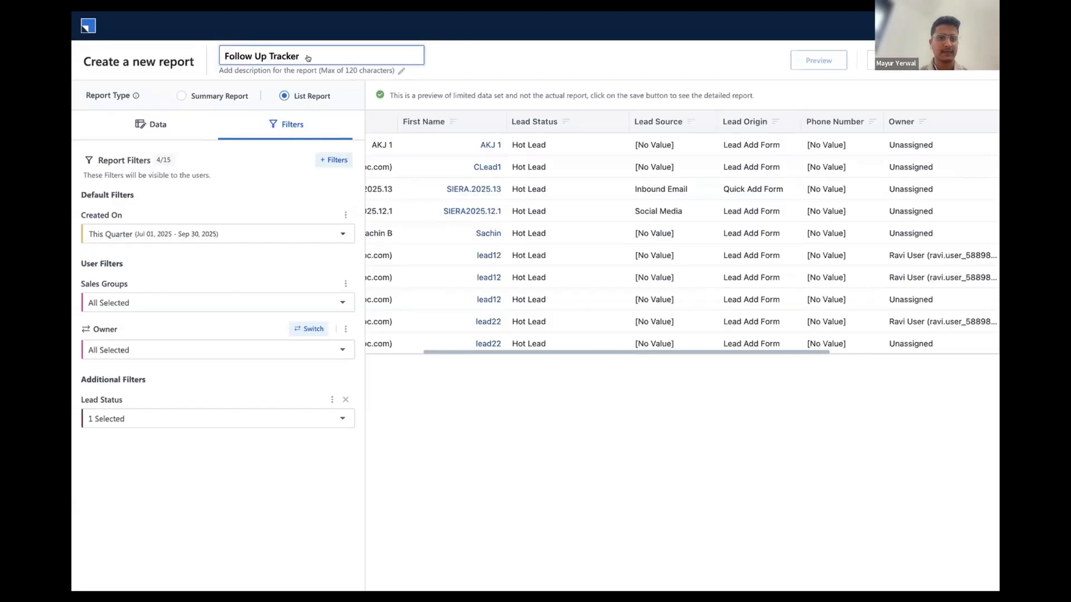
key("Return")
type("Lea")
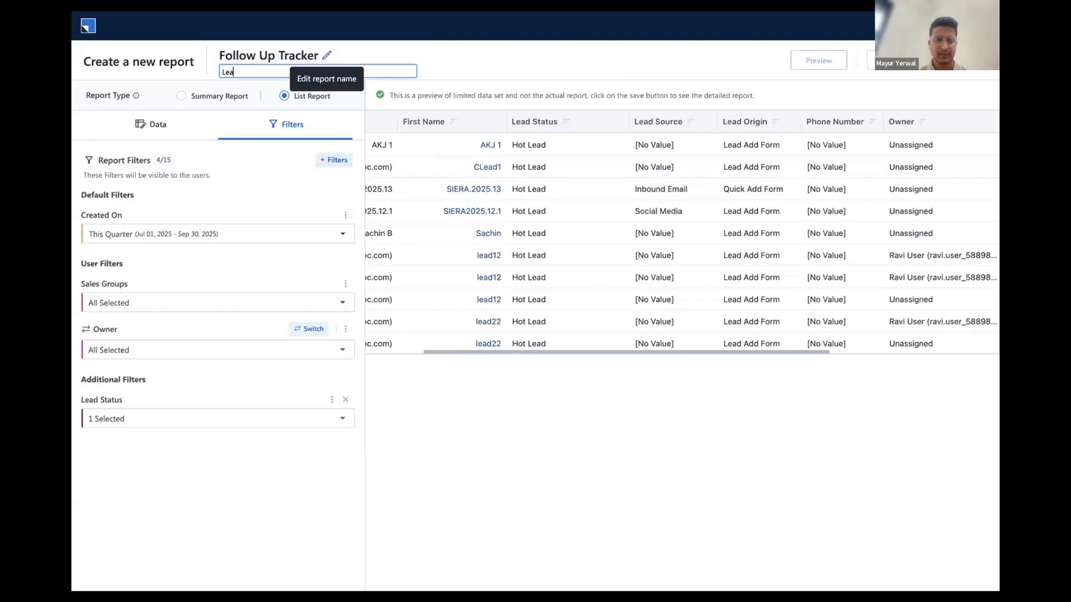
type("d Fol")
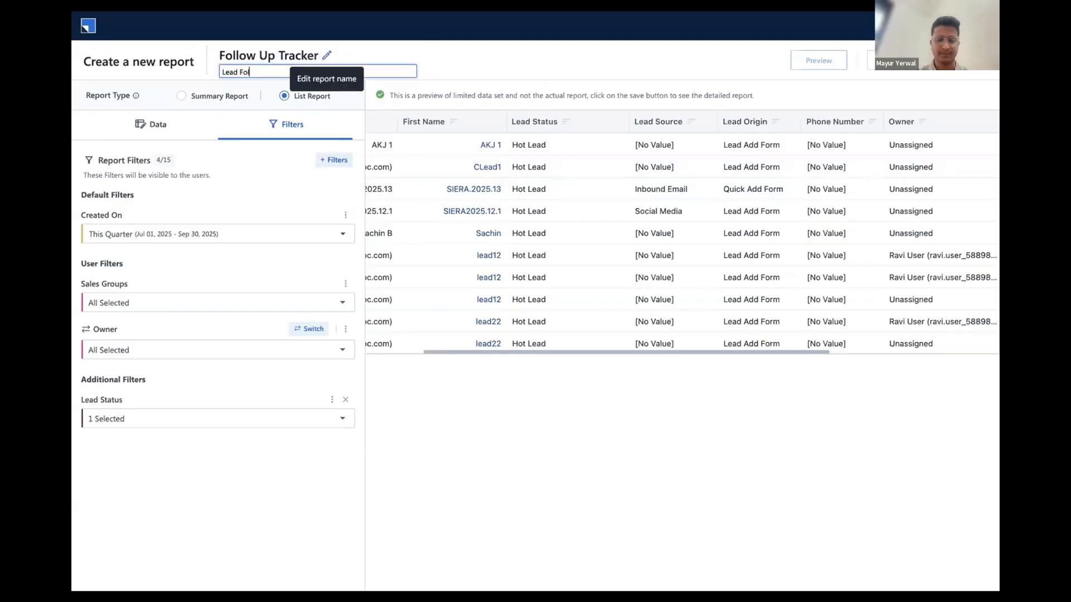
type("low up")
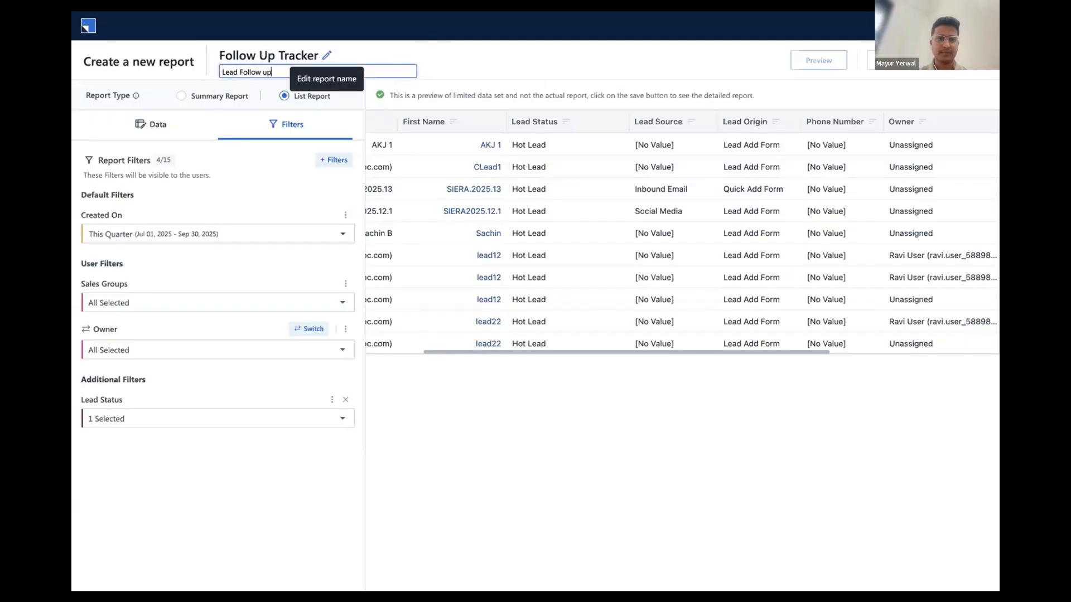
left_click(520, 46)
Review the tag and profile-sharing options, save the report without choosing any, and view the actions available for the saved report
left_click(871, 60)
left_click(686, 168)
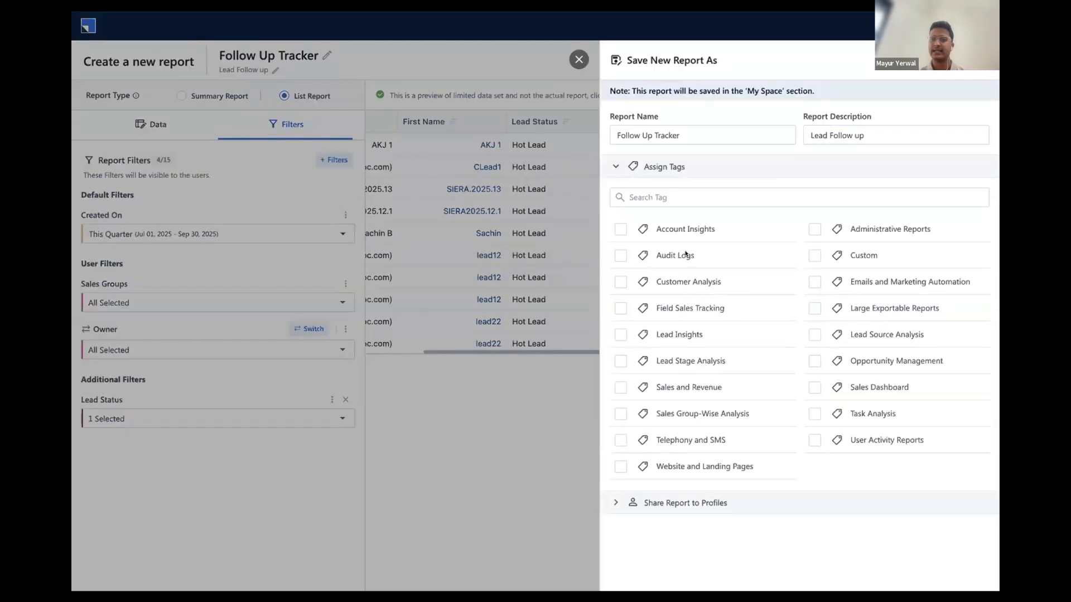
left_click(685, 167)
left_click(706, 204)
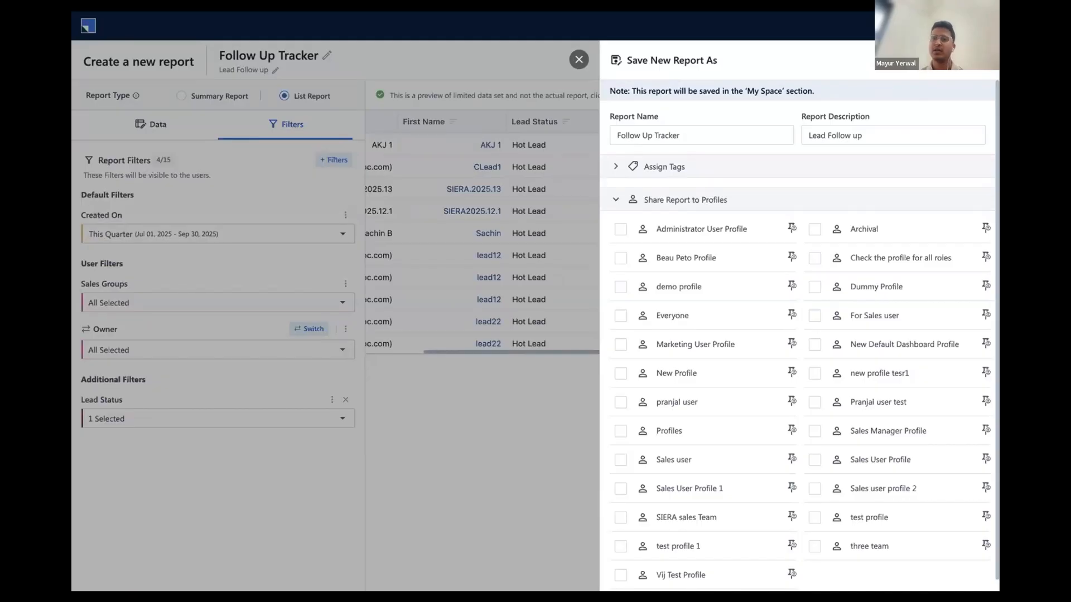
left_click(956, 60)
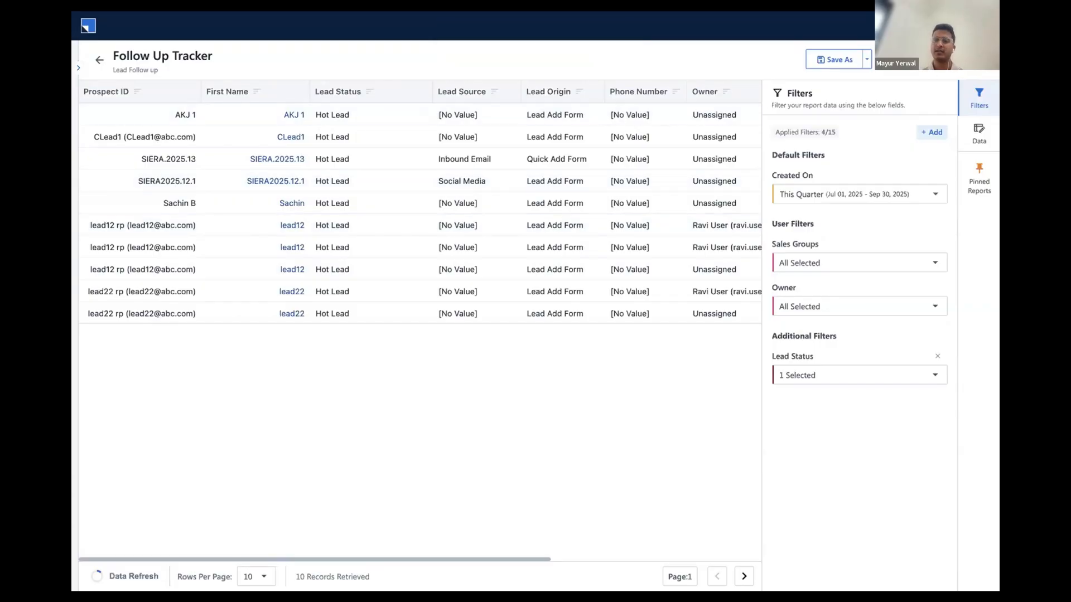
left_click(867, 59)
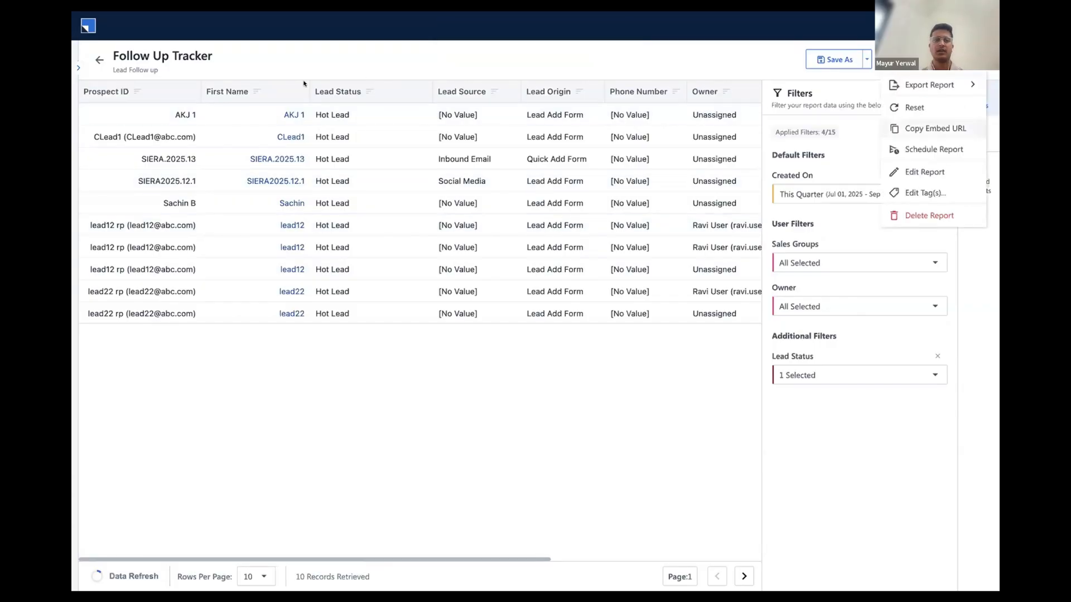
Leave the saved report, go to the dashboards and start creating a new dashboard
left_click(99, 59)
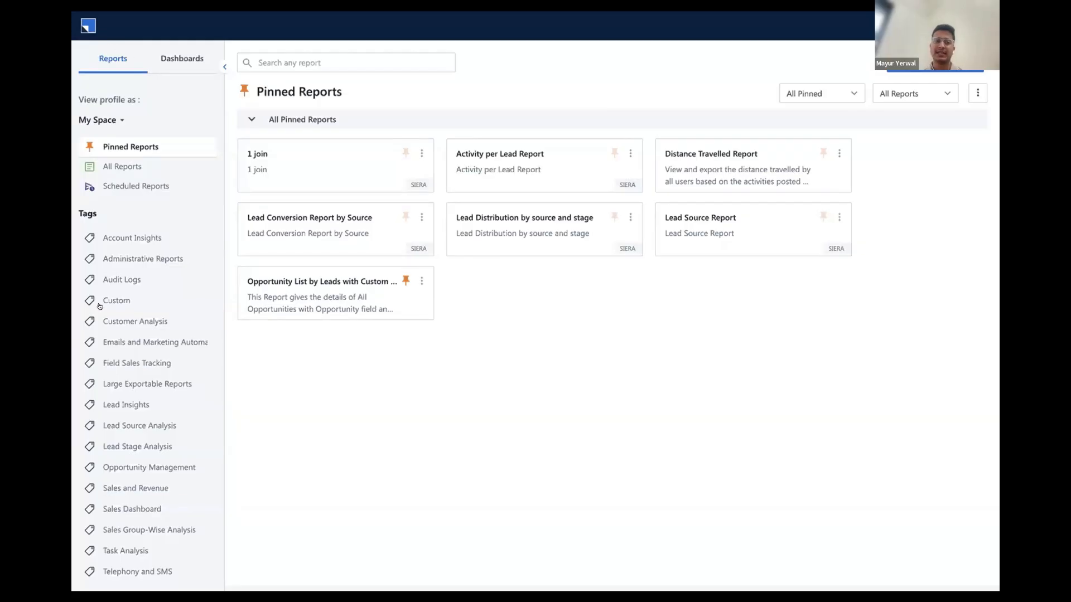
left_click(185, 59)
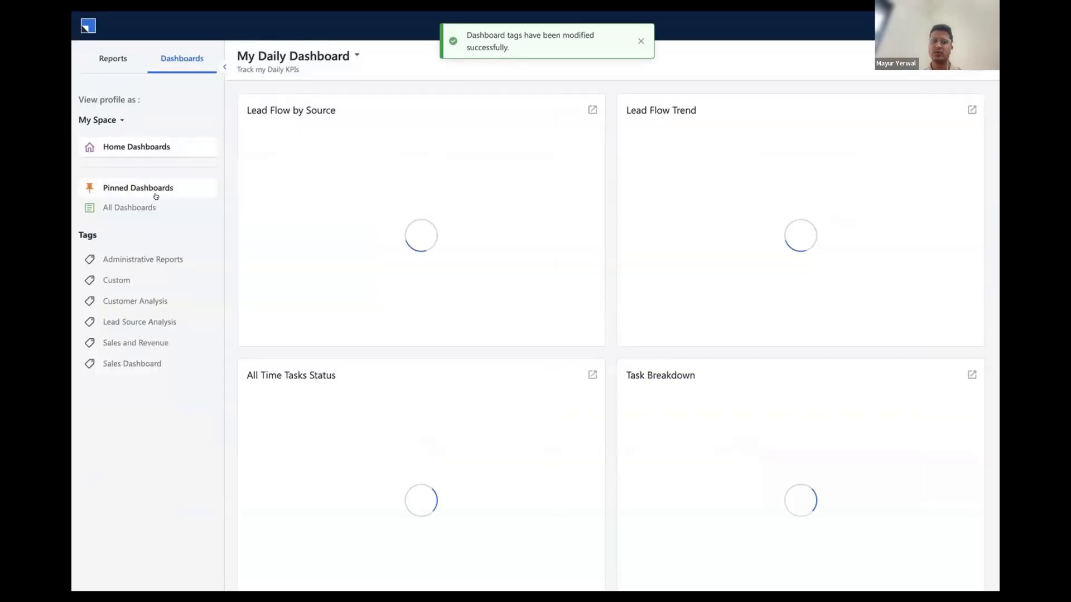
left_click(147, 204)
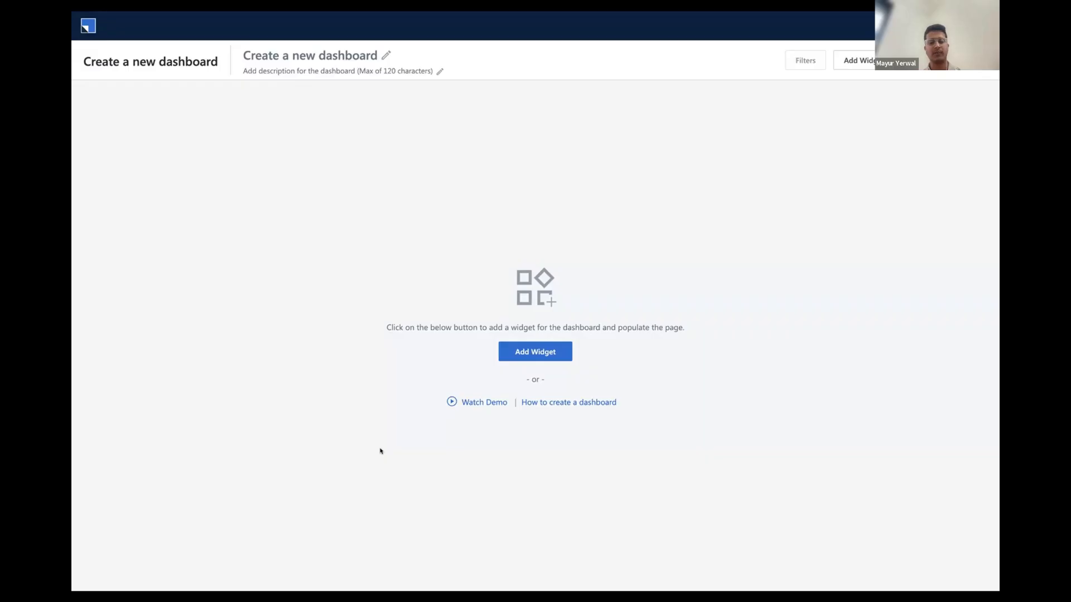
Start a dashboard widget from a report, searching for "activity analysis" and basing it on the first Activity Analysis Report described "Analyze activities posted by users"
left_click(536, 351)
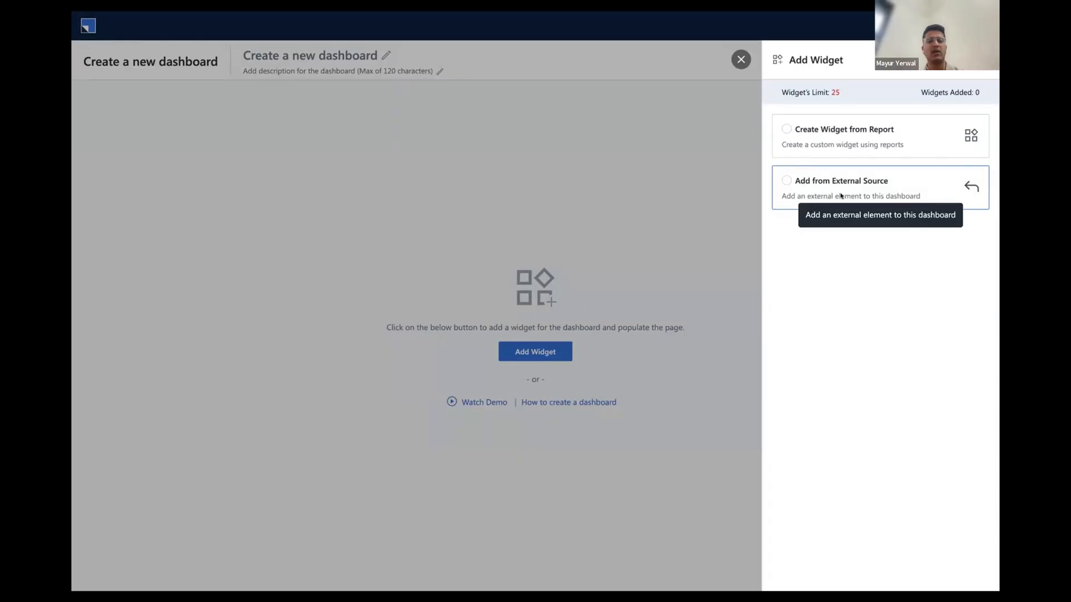
left_click(786, 129)
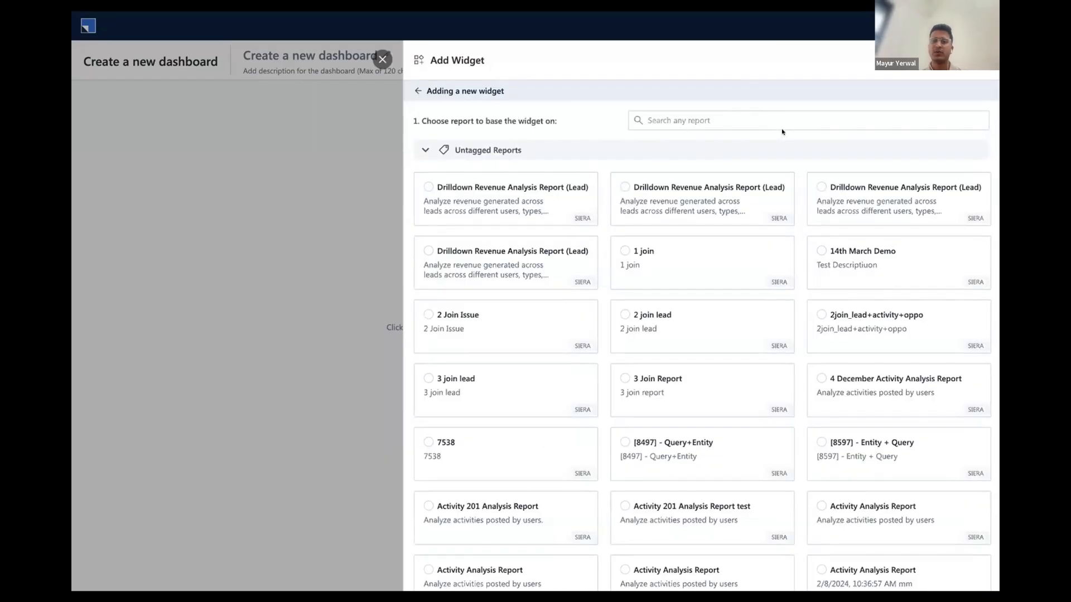
left_click(766, 114)
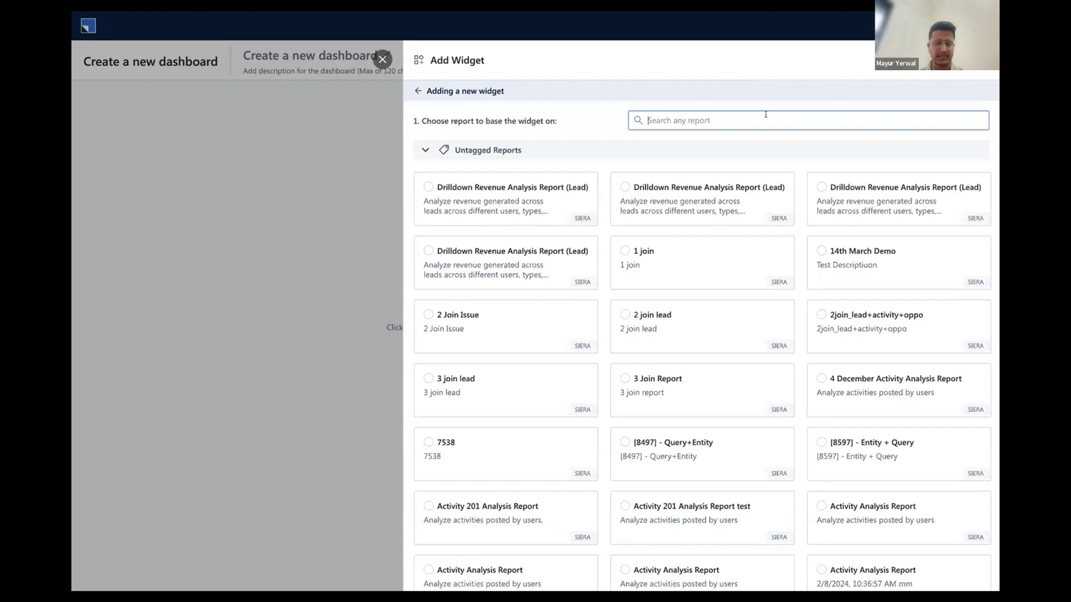
type("activ")
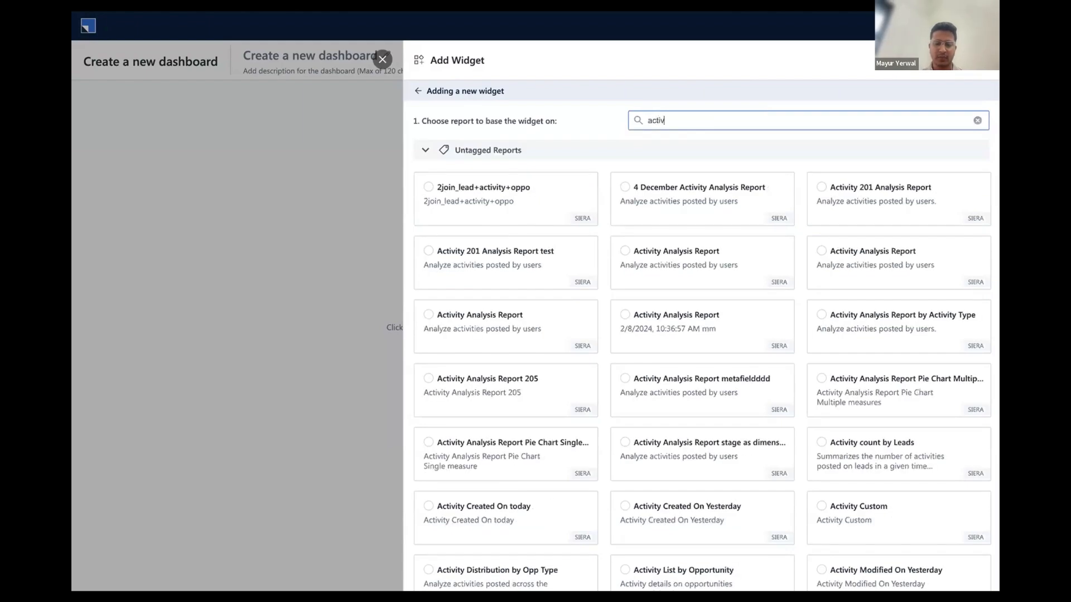
type("ity")
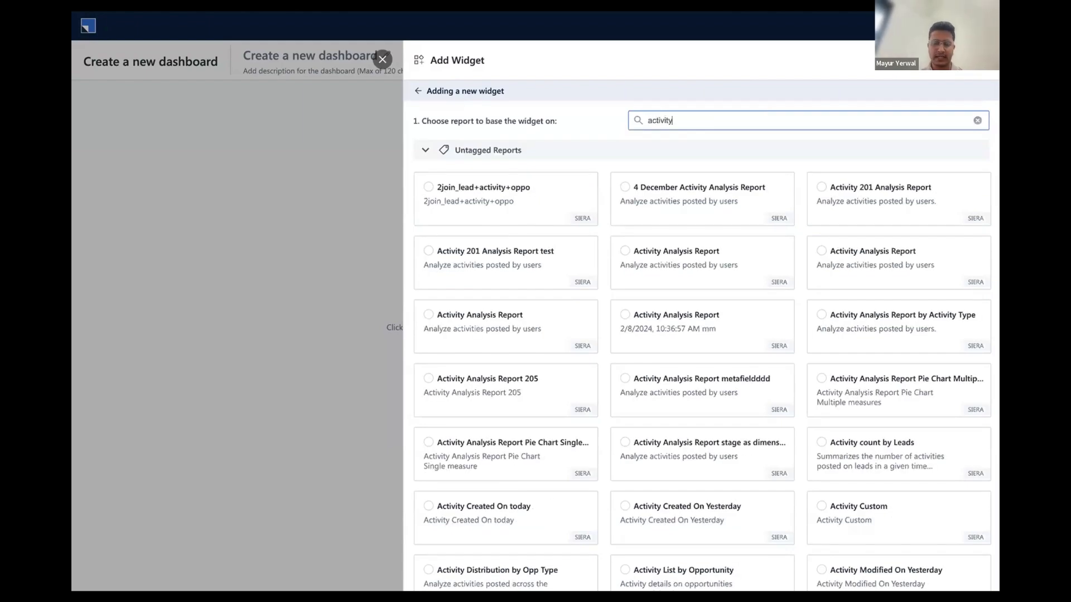
type(" analys")
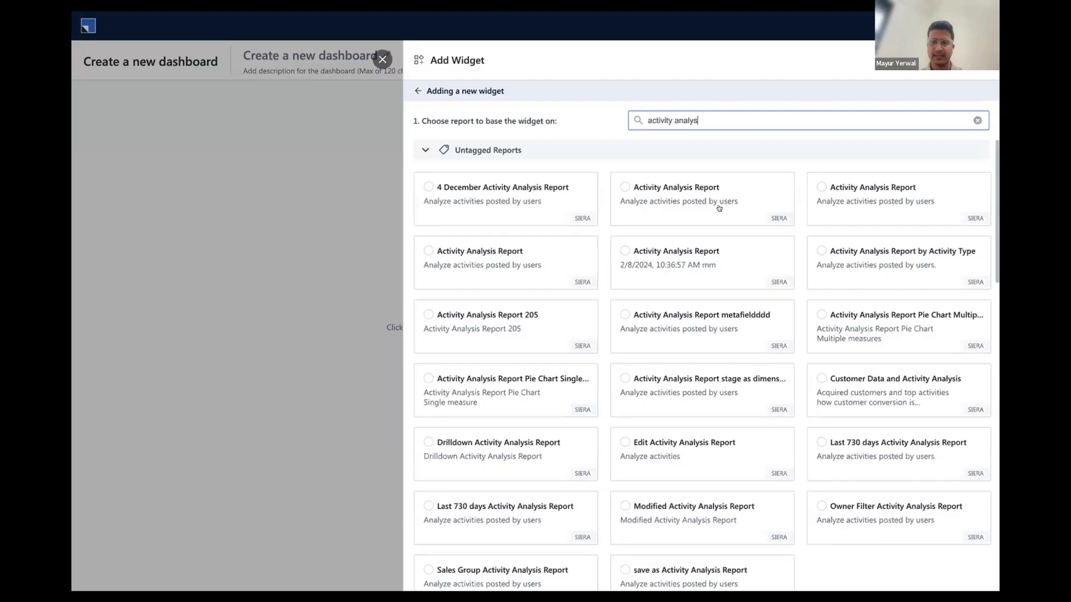
left_click(625, 186)
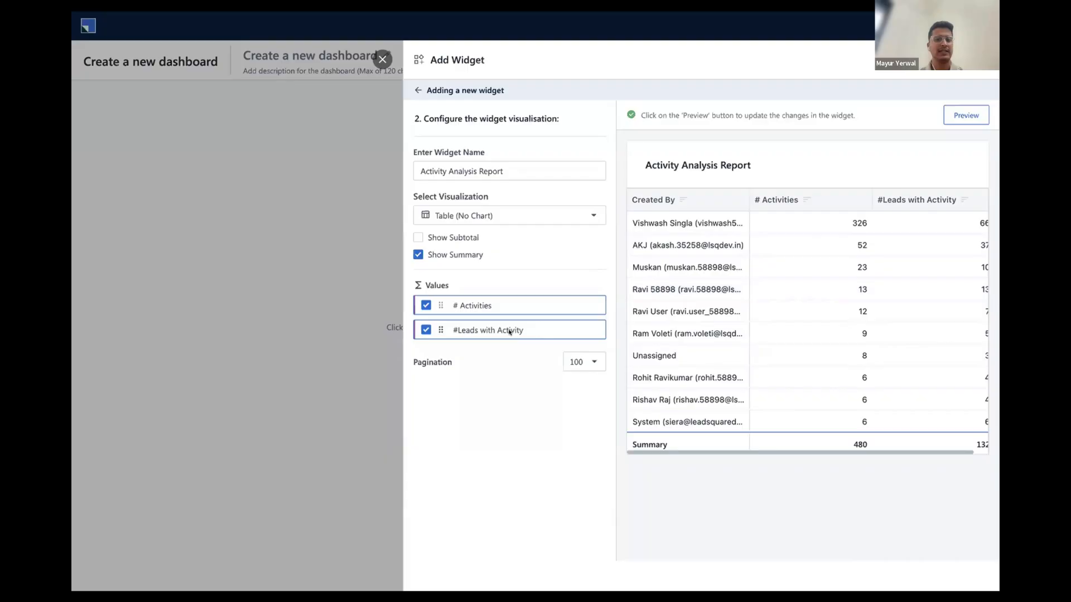
Set the widget's visualization to KPI with #Leads with Activity as its only value
left_click(427, 305)
left_click(535, 216)
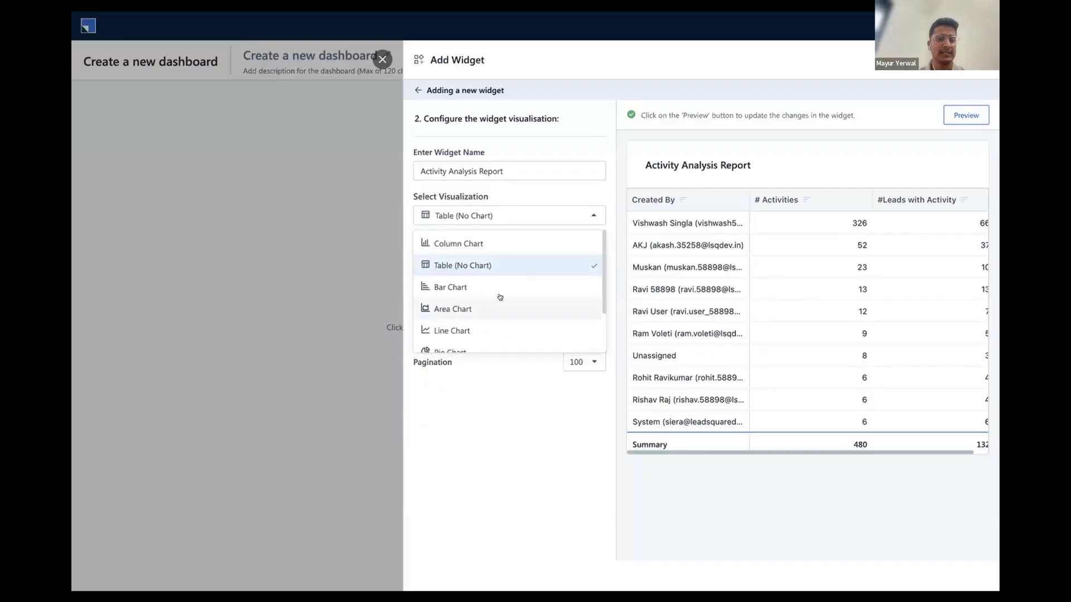
scroll(500, 297, "down", 2)
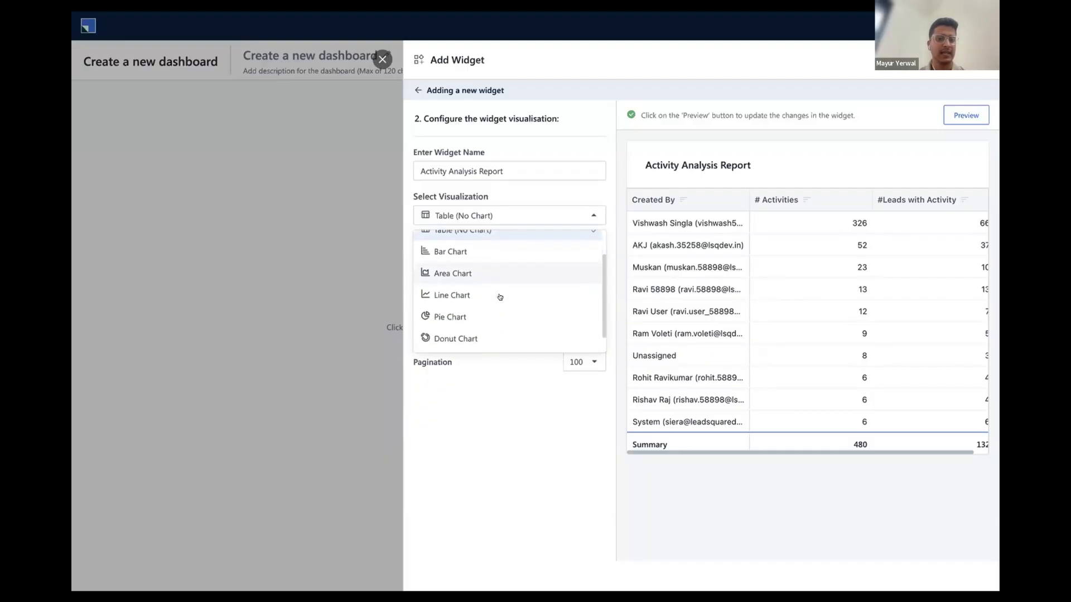
scroll(498, 295, "down", 1)
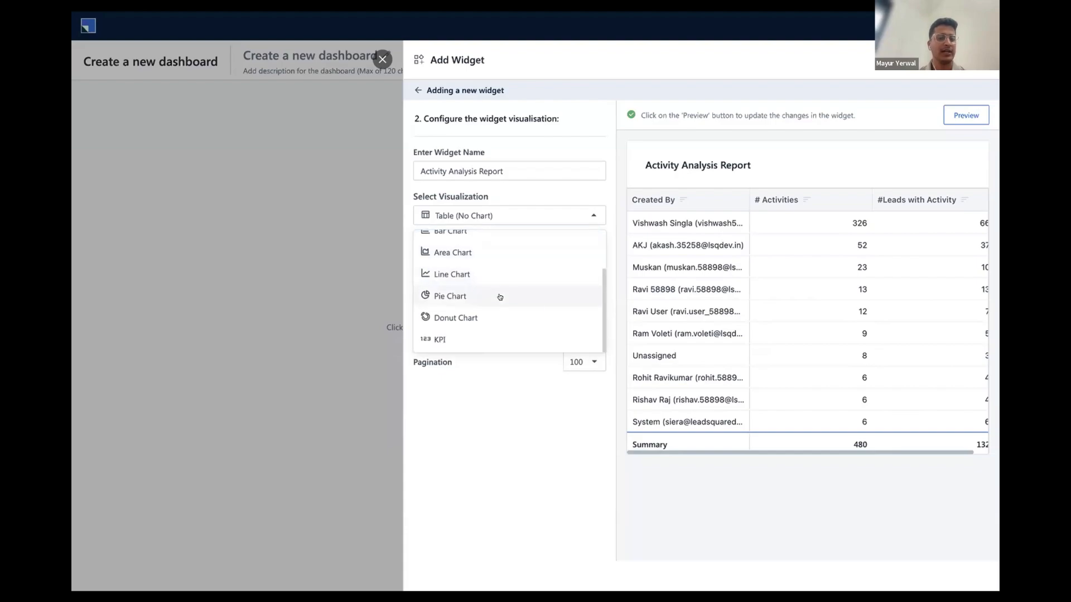
left_click(458, 341)
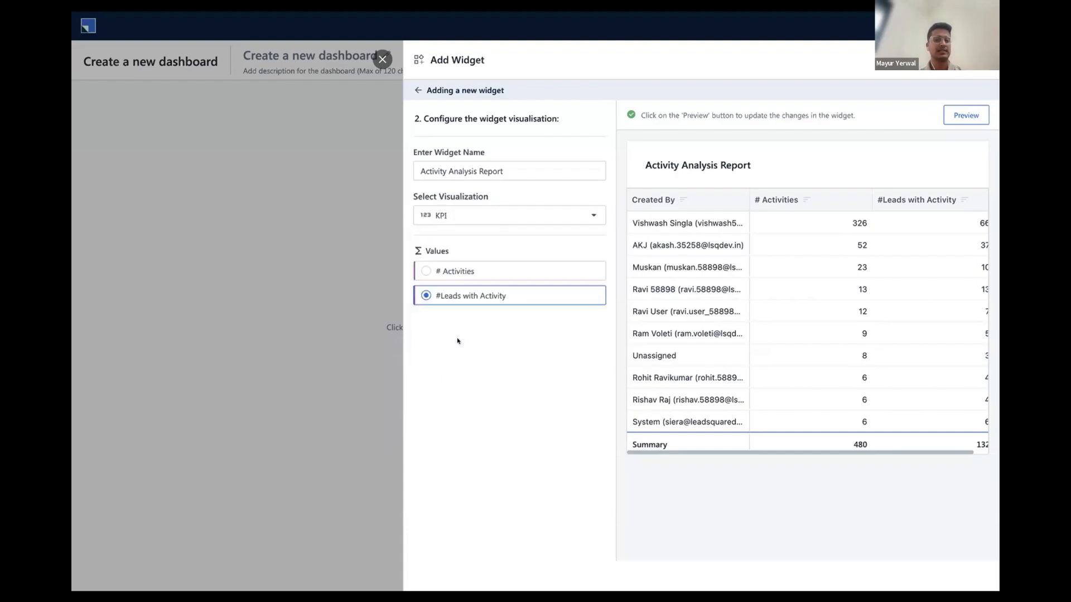
Name the KPI widget "Engaged Leads", preview it and add it to the dashboard
left_click(504, 167)
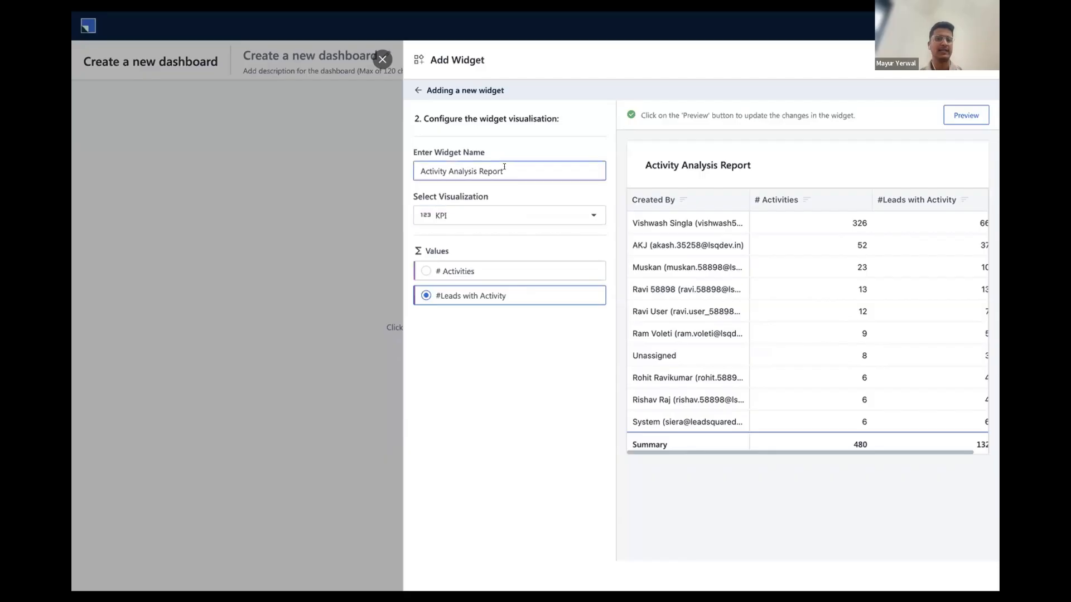
key("ctrl+a")
key("BackSpace")
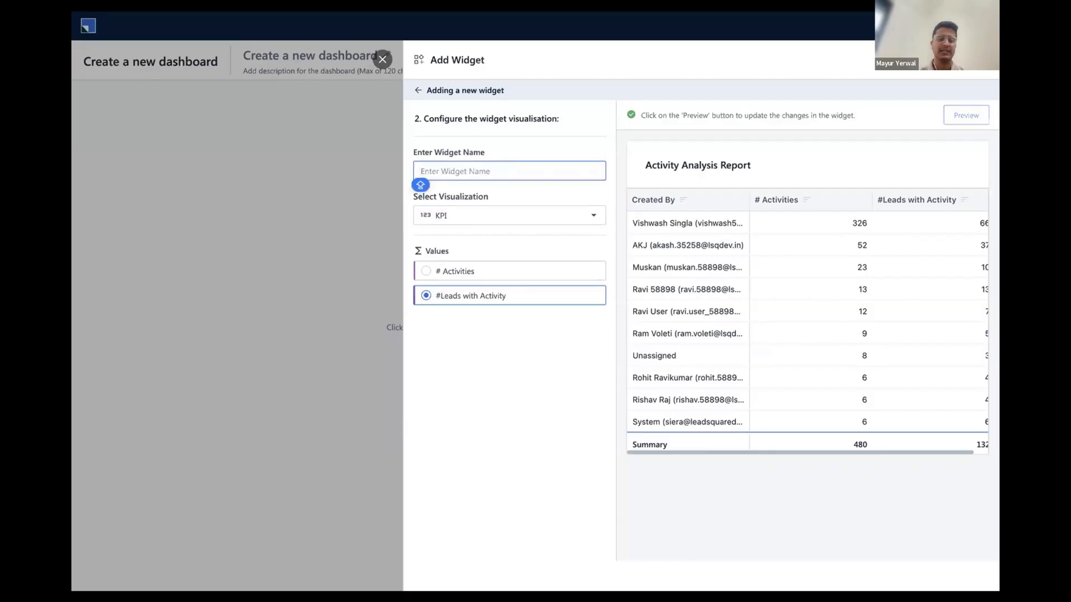
type("E")
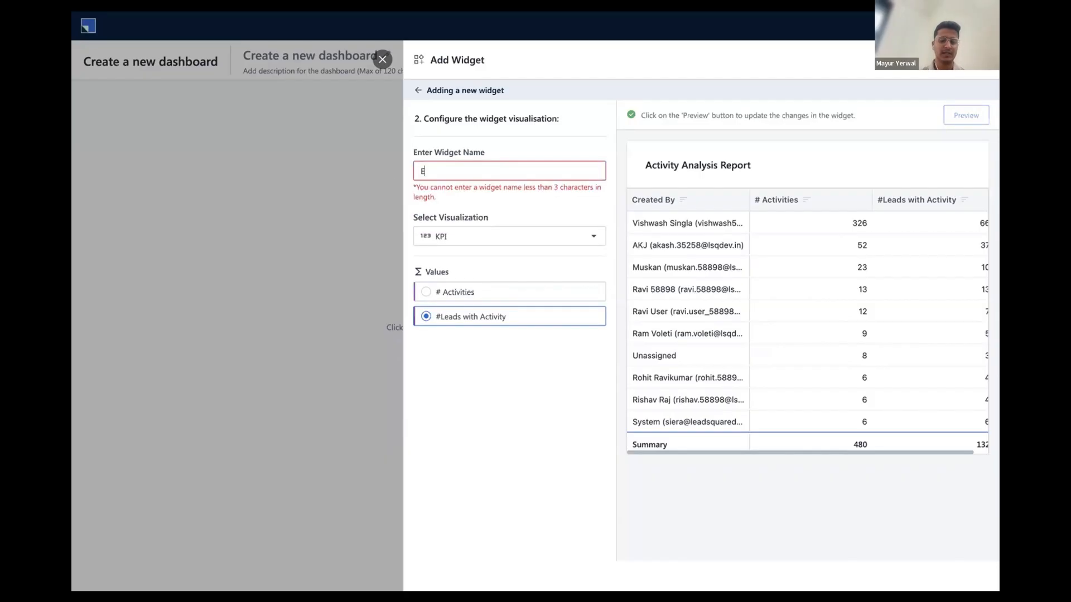
type("ngaged")
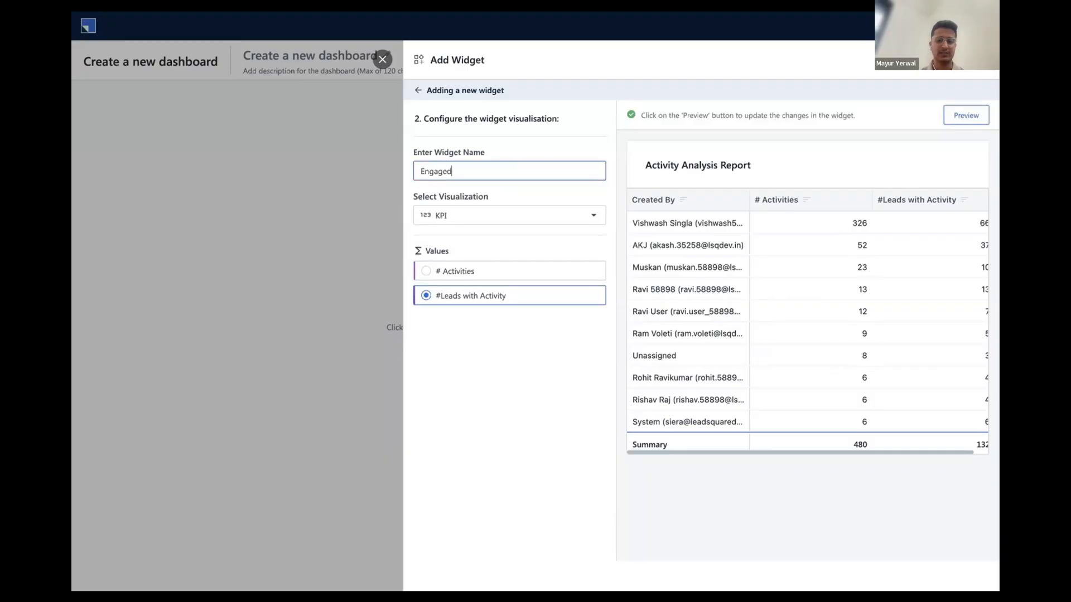
type(" Leads")
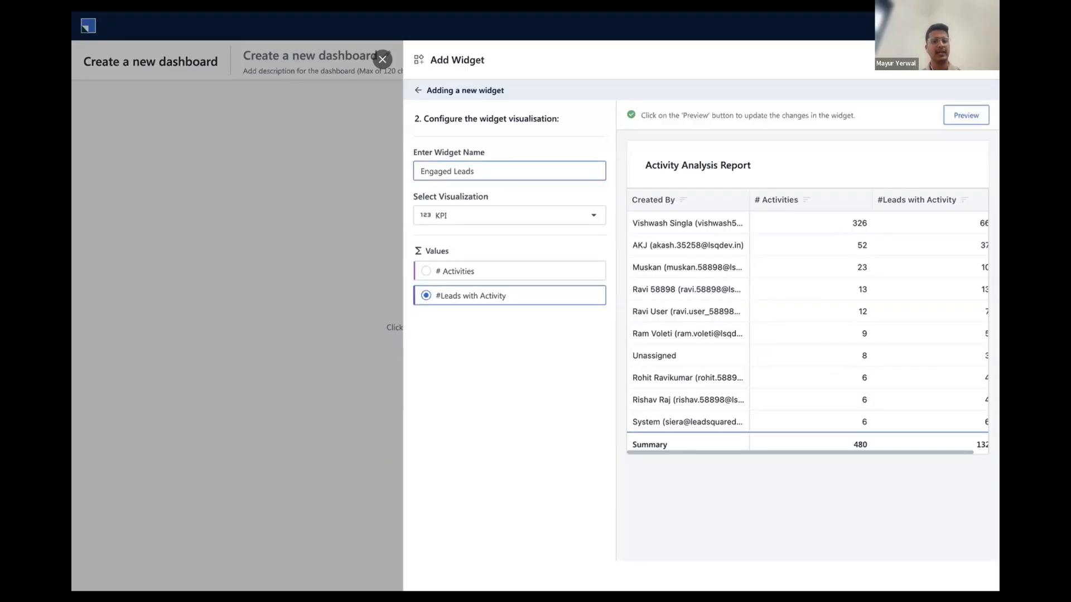
left_click(963, 115)
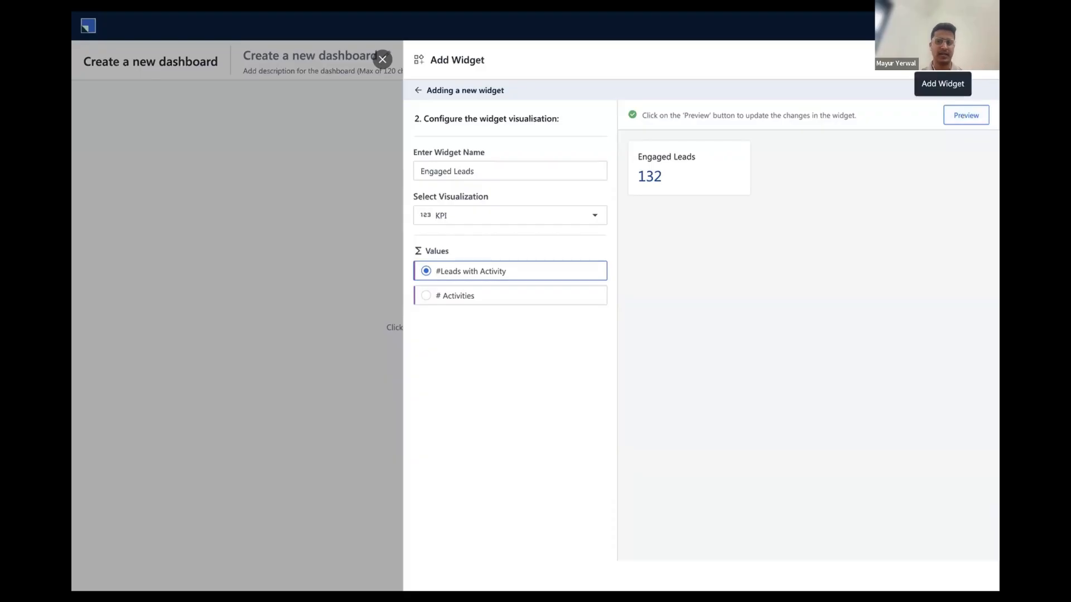
left_click(948, 59)
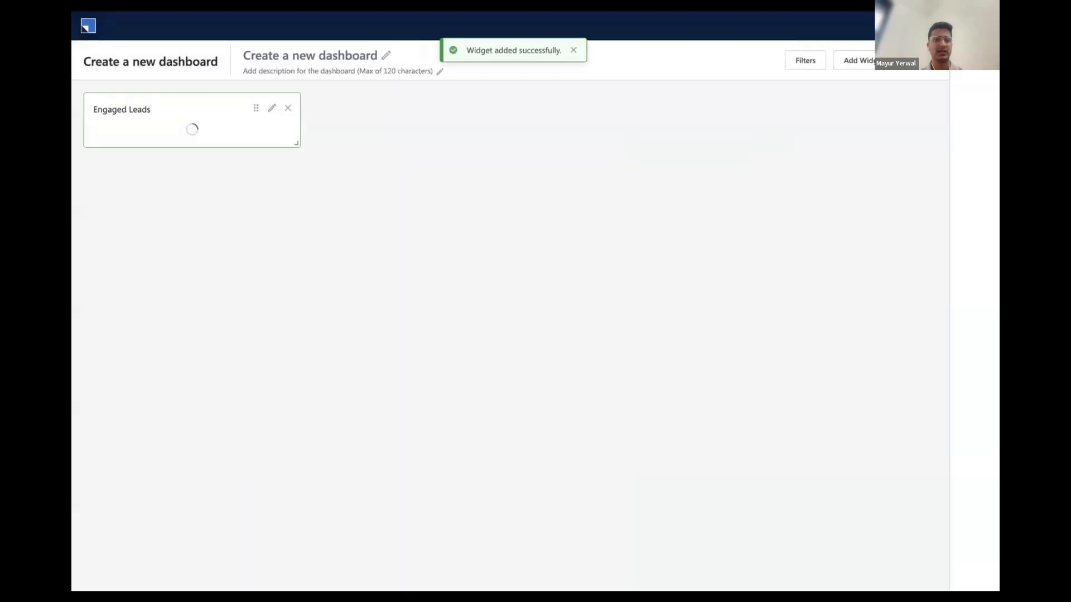
Start a second report-based widget, searching for "activity analysis" and basing it on Activity Analysis Report by Activity Type
left_click(855, 60)
left_click(784, 130)
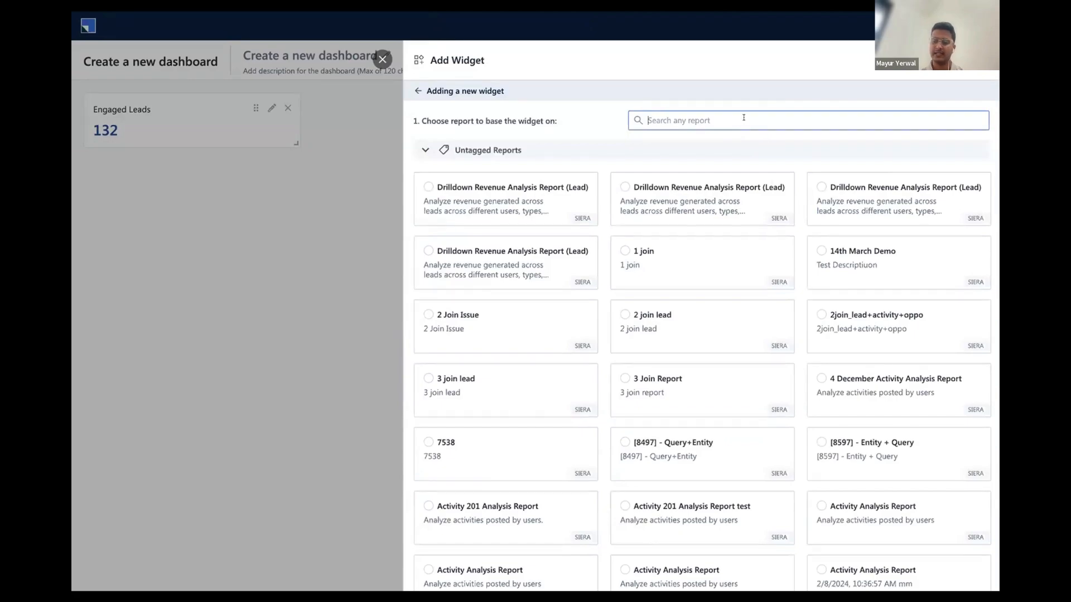
type("activity")
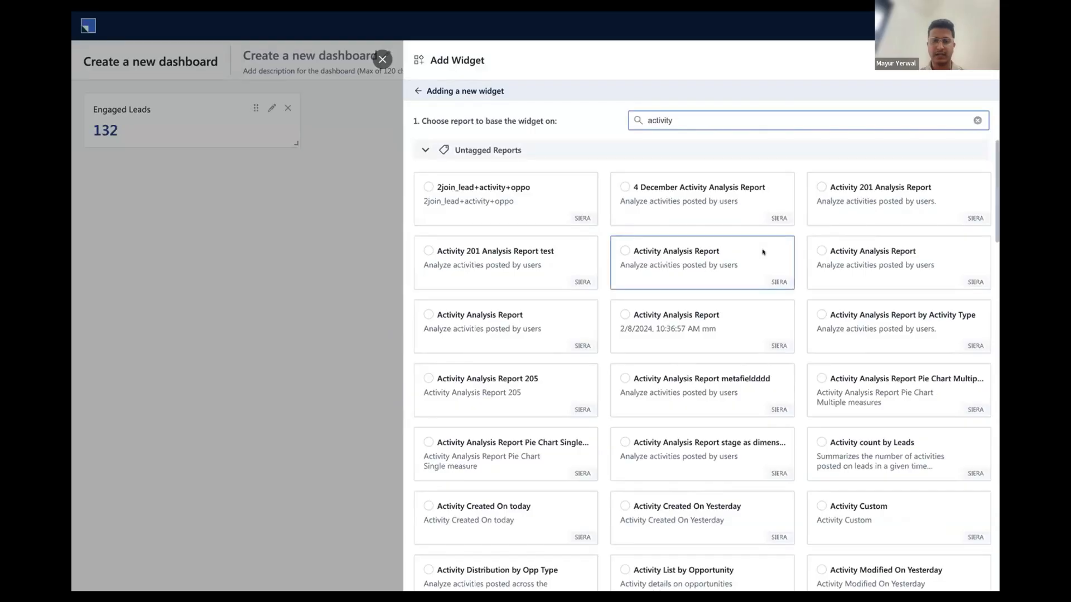
scroll(762, 249, "down", 1)
scroll(762, 249, "up", 1)
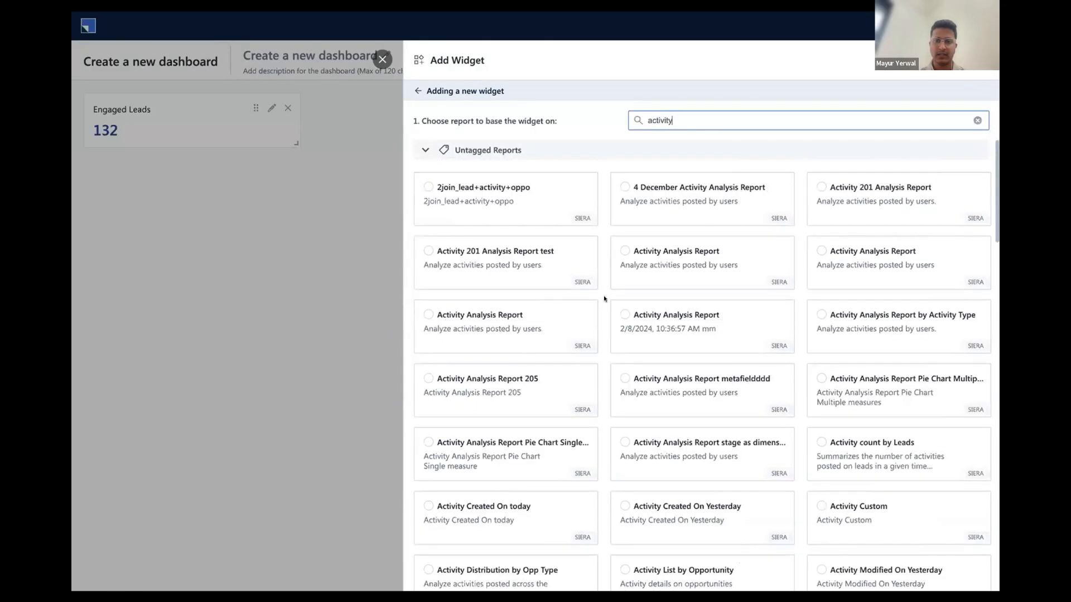
type("analysis")
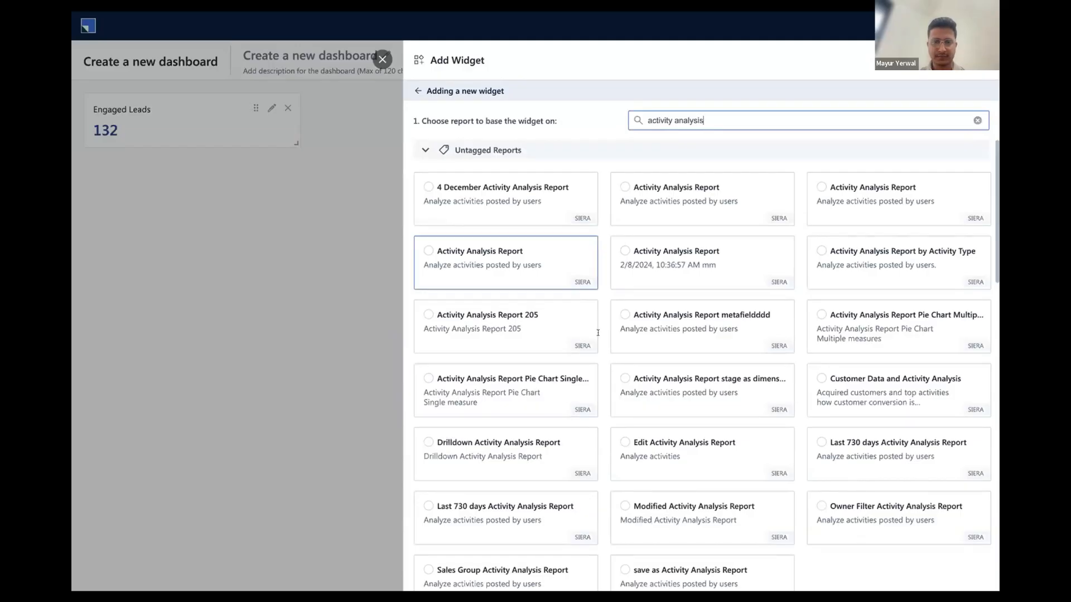
scroll(577, 276, "down", 3)
scroll(574, 279, "up", 3)
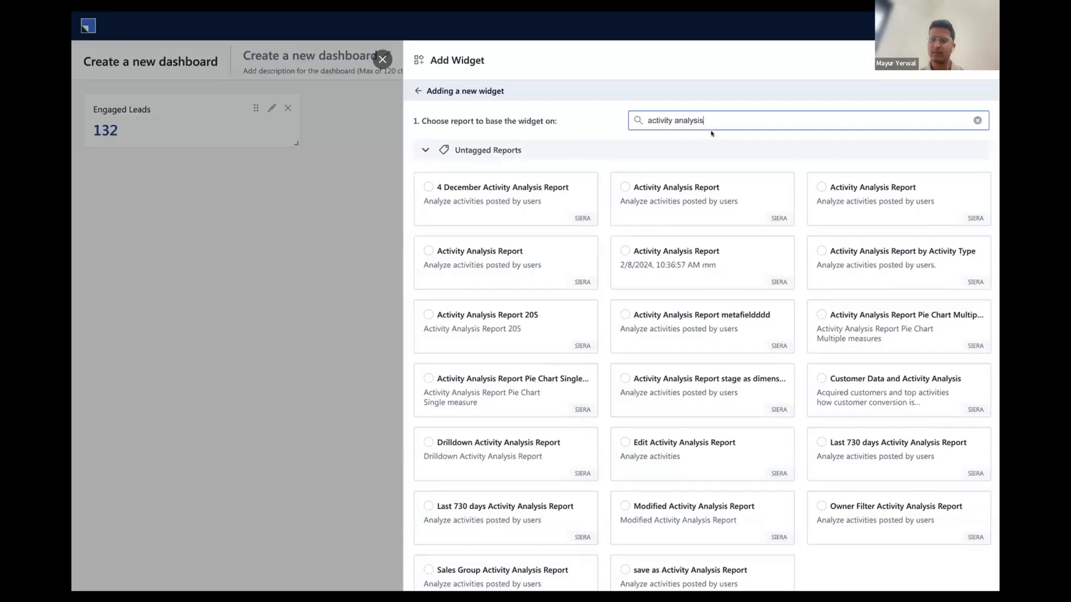
left_click(820, 250)
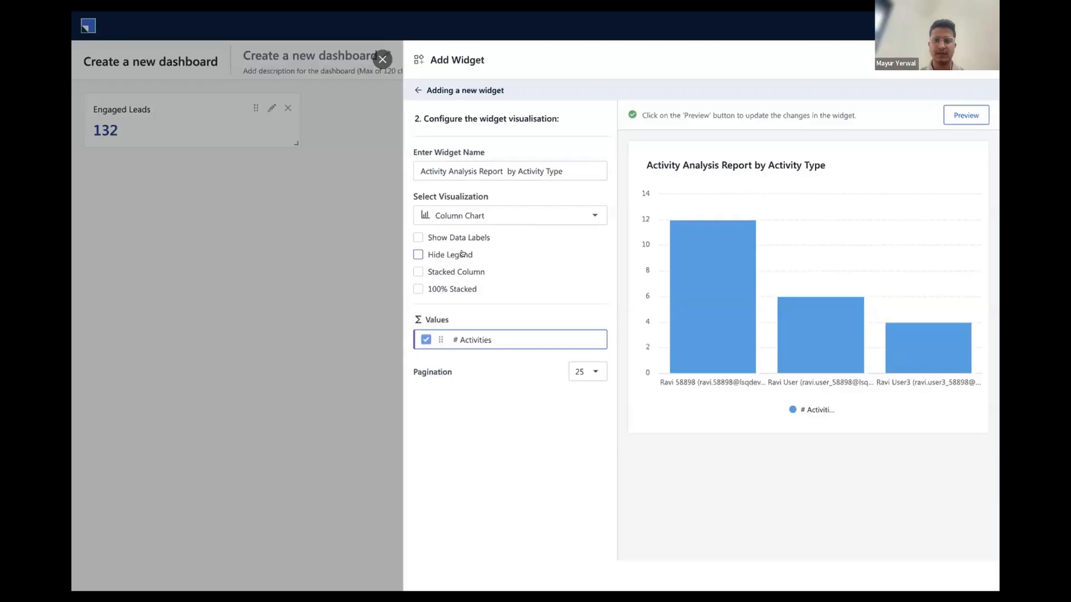
Change the second widget's visualization to Table (No Chart) and preview it
left_click(591, 216)
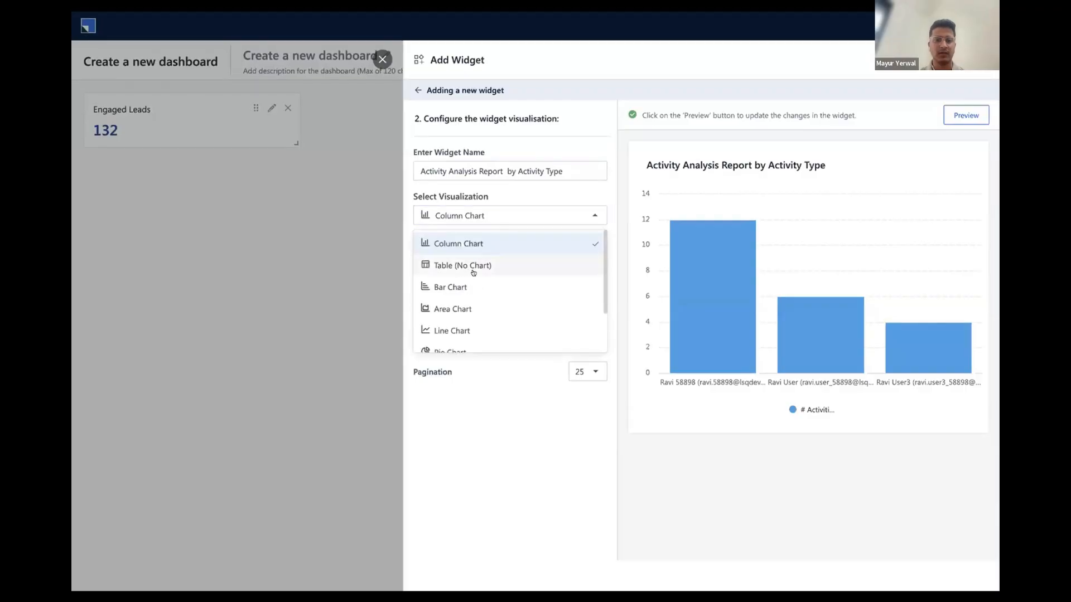
scroll(473, 272, "down", 2)
scroll(461, 274, "up", 2)
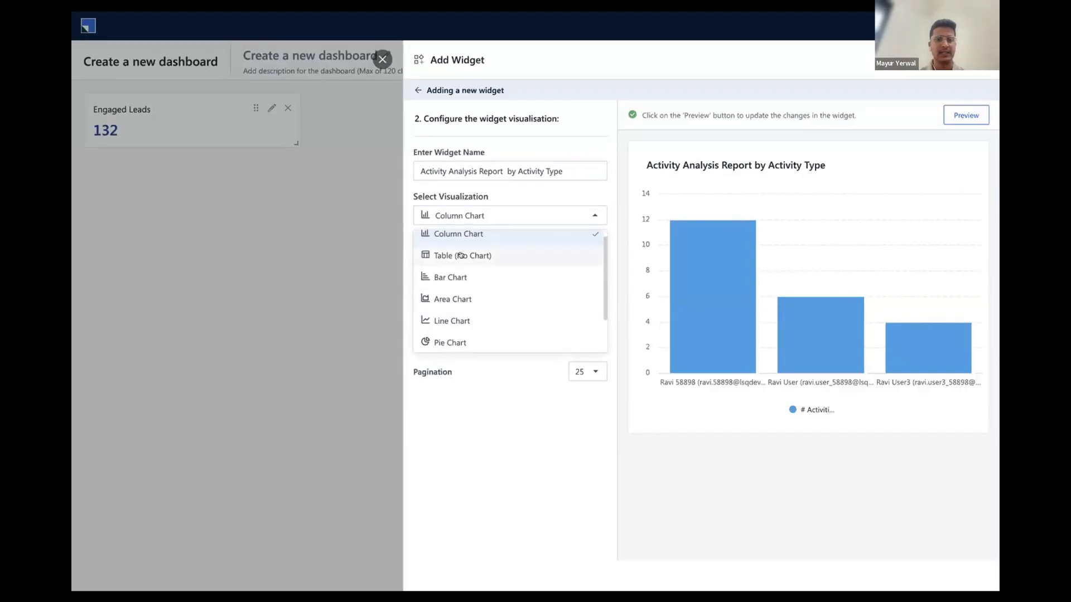
left_click(460, 255)
left_click(951, 115)
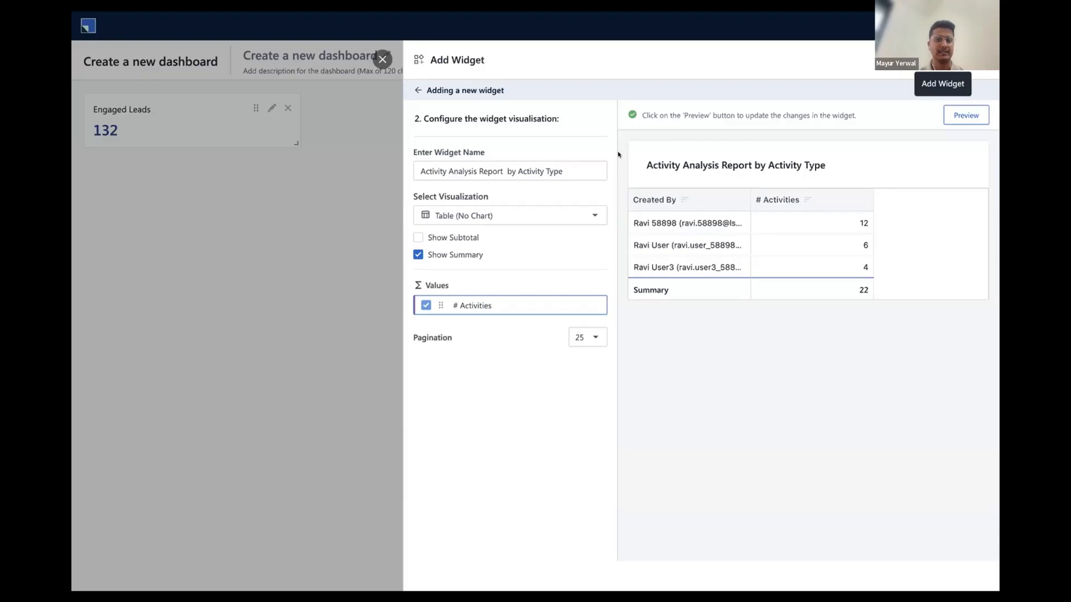
Rename the table widget "Activity Analysis by User" and add it to the dashboard
left_click(572, 165)
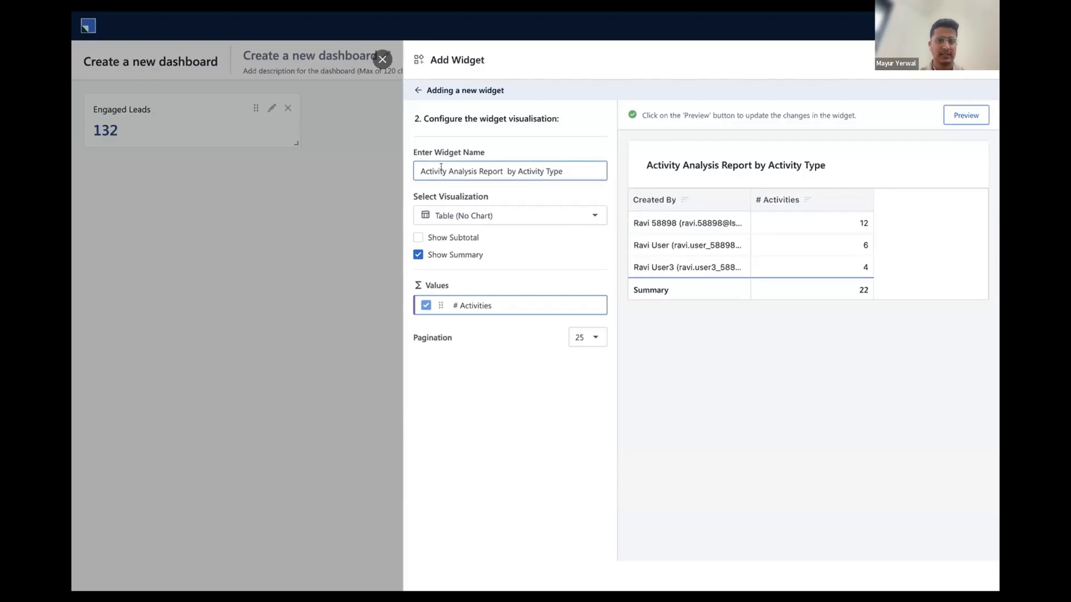
left_click_drag(479, 171, 567, 172)
key("BackSpace")
type("by User")
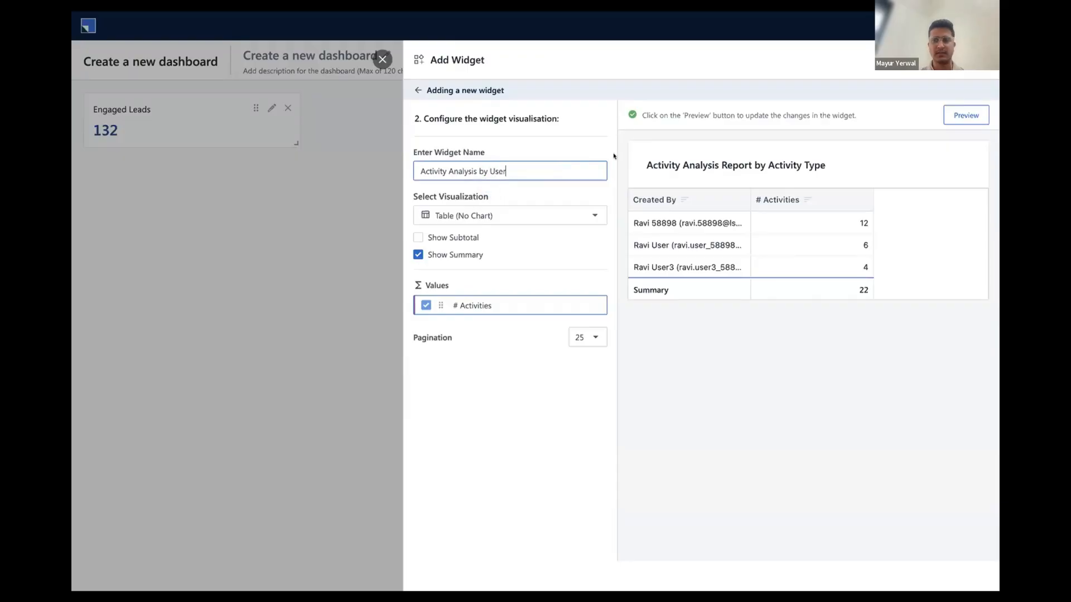
left_click(963, 60)
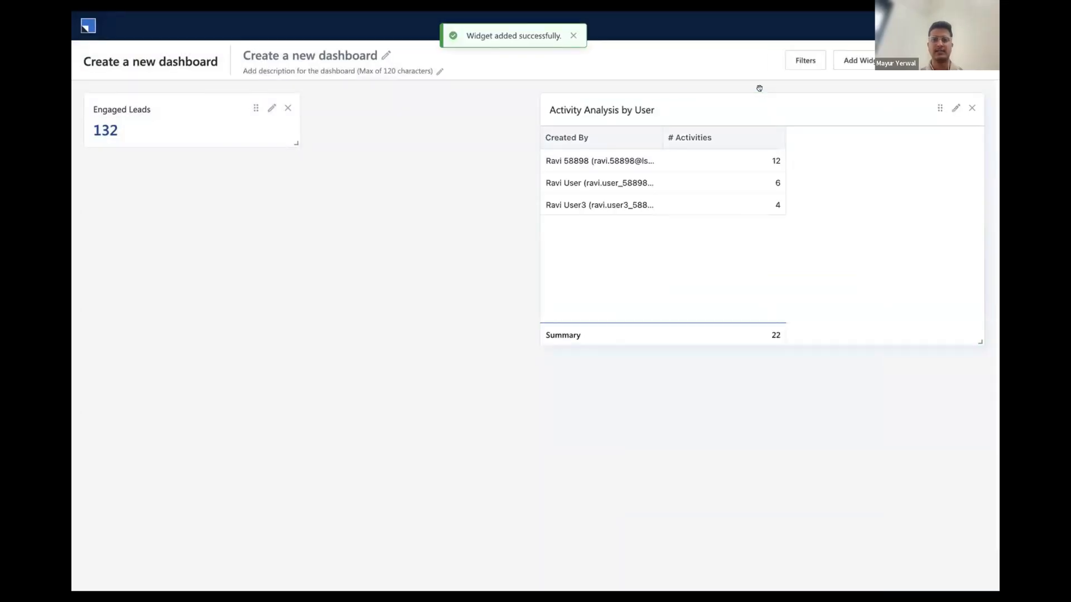
Start a third report-based widget, searching for "source" and basing it on Lead Conversion Report by Source
left_click(858, 61)
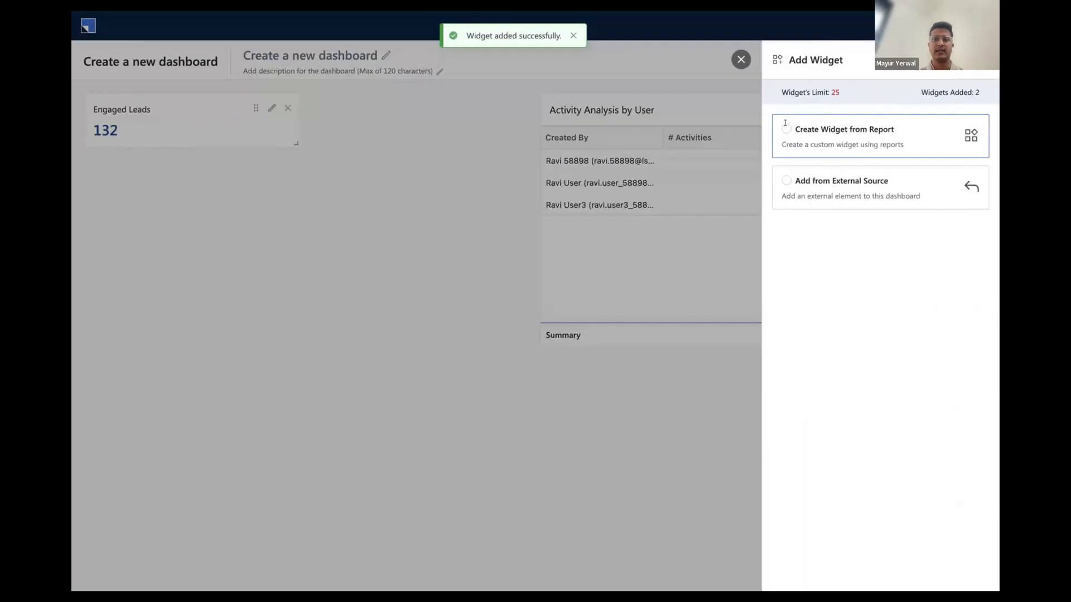
left_click(813, 116)
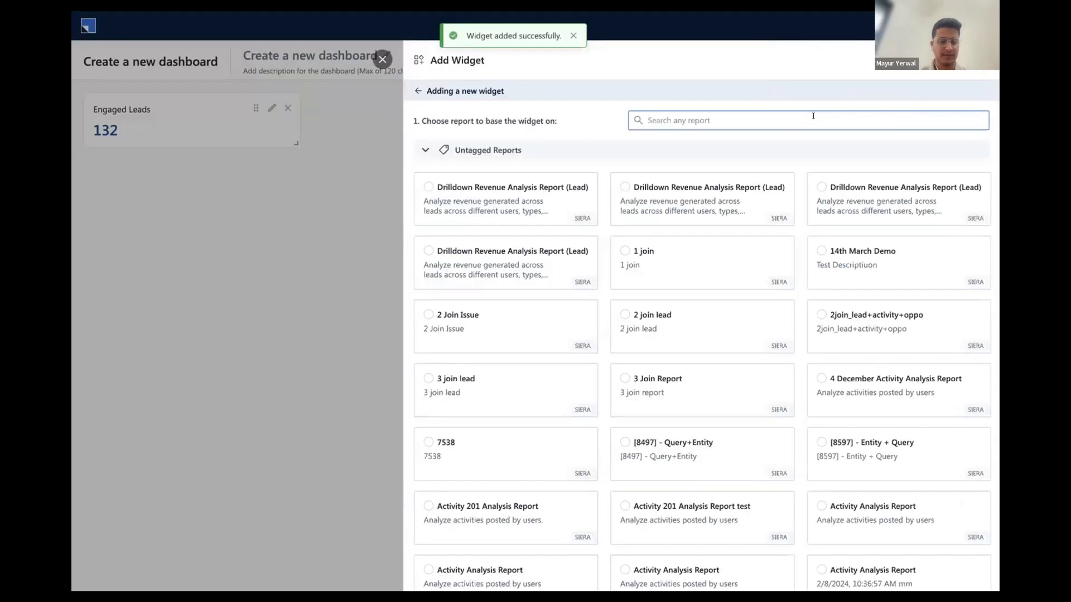
type("source")
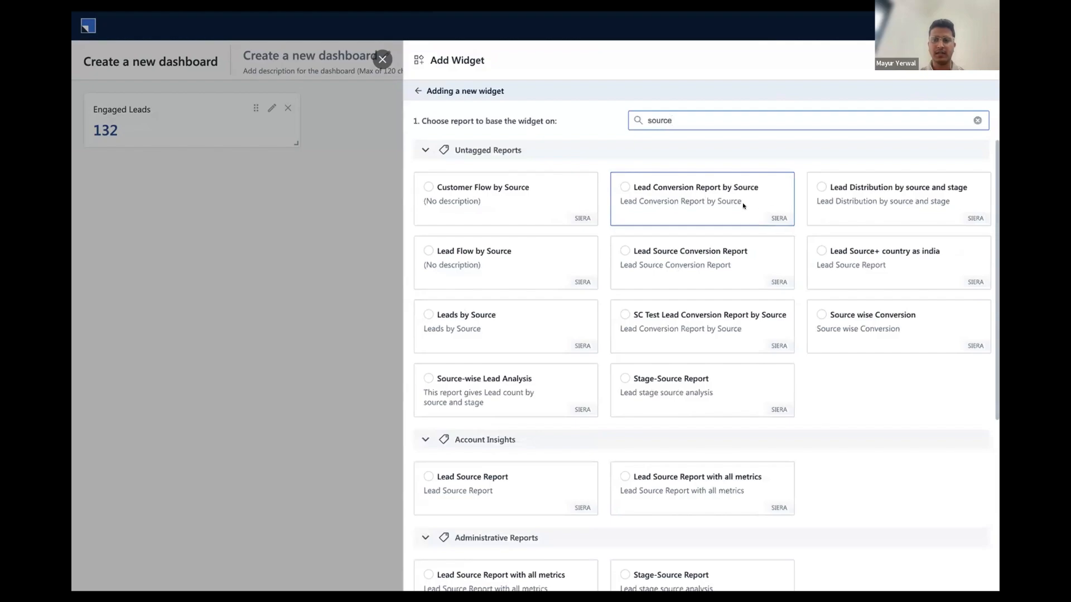
scroll(745, 216, "down", 1)
scroll(697, 201, "up", 1)
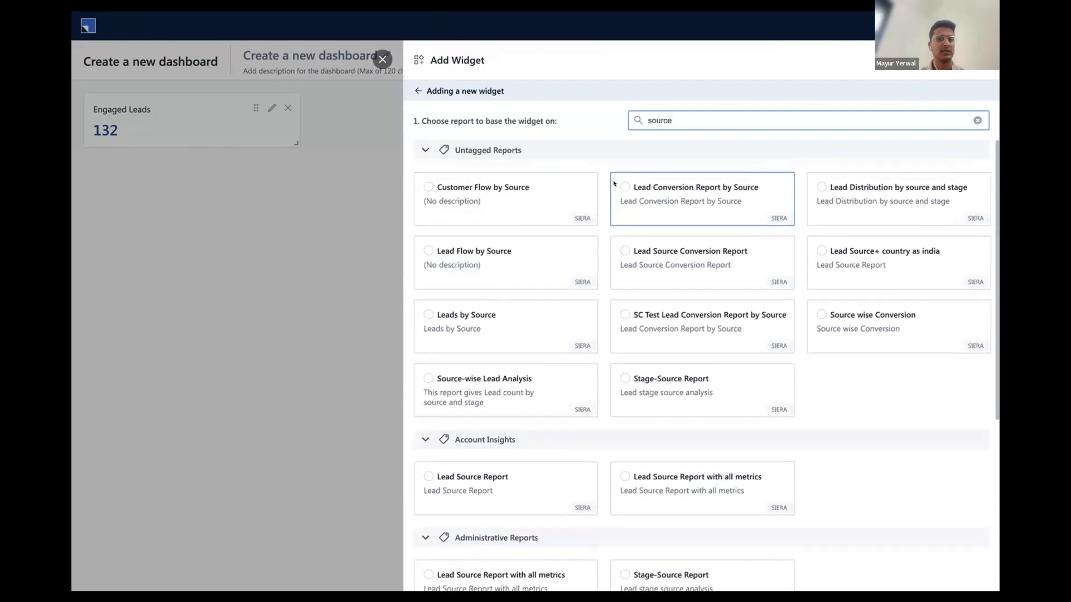
left_click(625, 187)
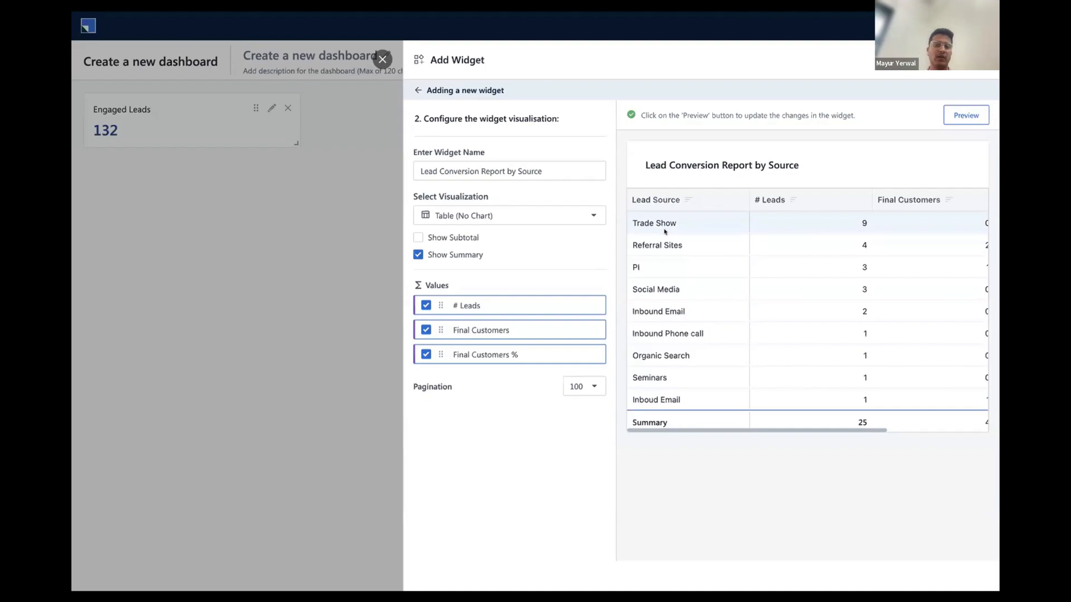
Change the third widget's visualization to Donut Chart and preview it
left_click(519, 215)
scroll(499, 272, "down", 2)
left_click(451, 316)
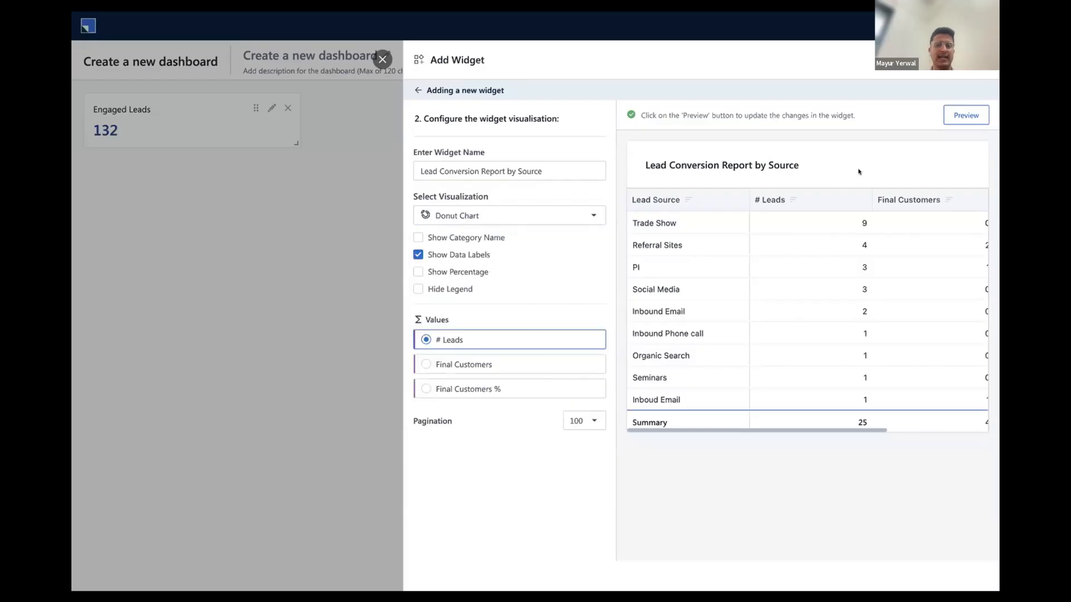
left_click(954, 112)
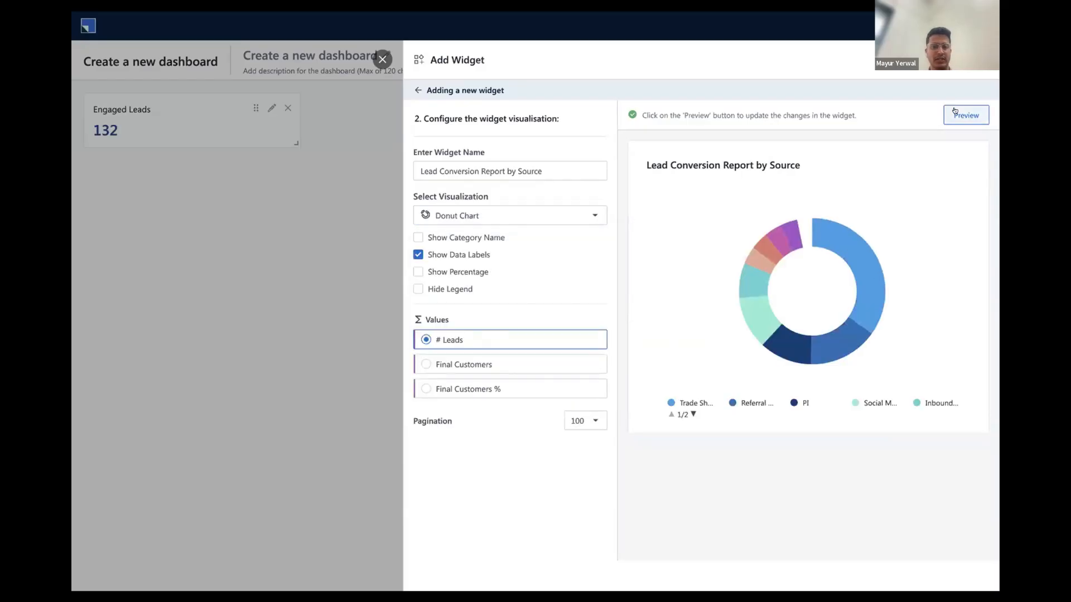
Label the donut chart with category names and percentages instead of data labels, and preview it
left_click(418, 237)
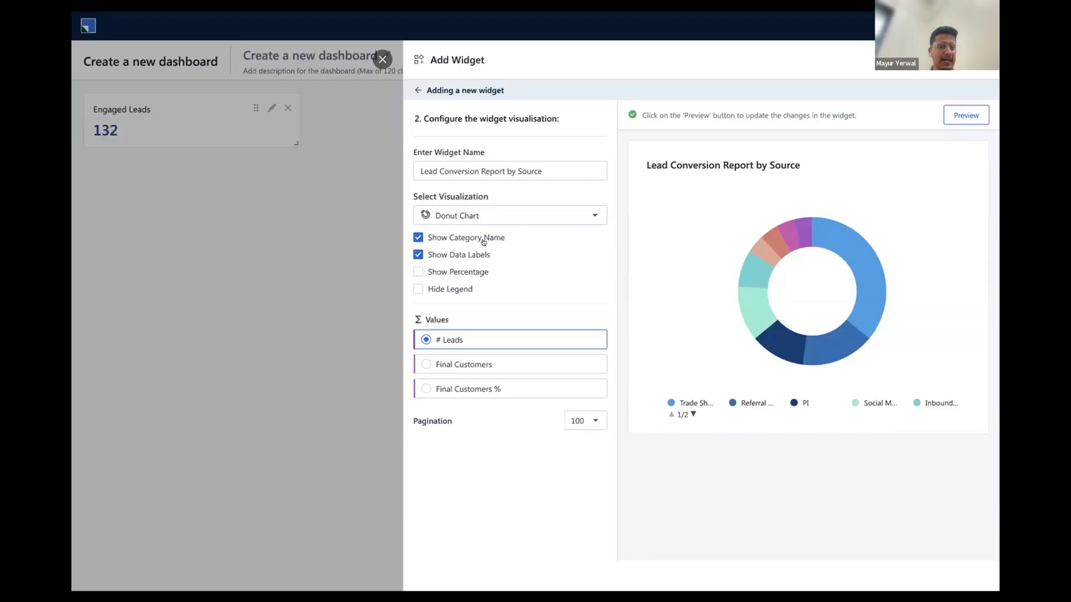
left_click(955, 115)
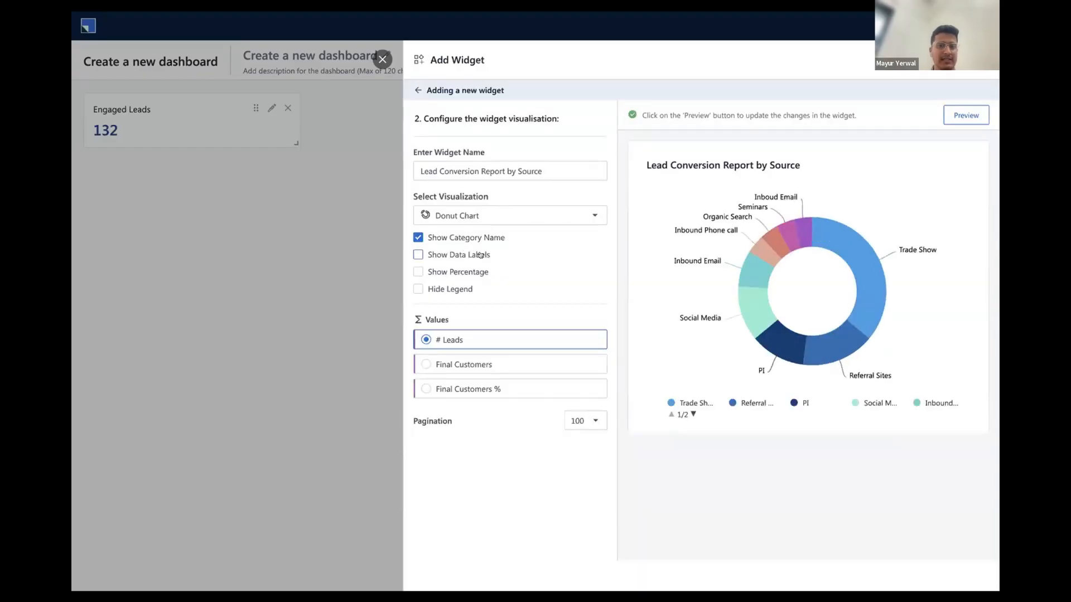
left_click(417, 272)
left_click(961, 115)
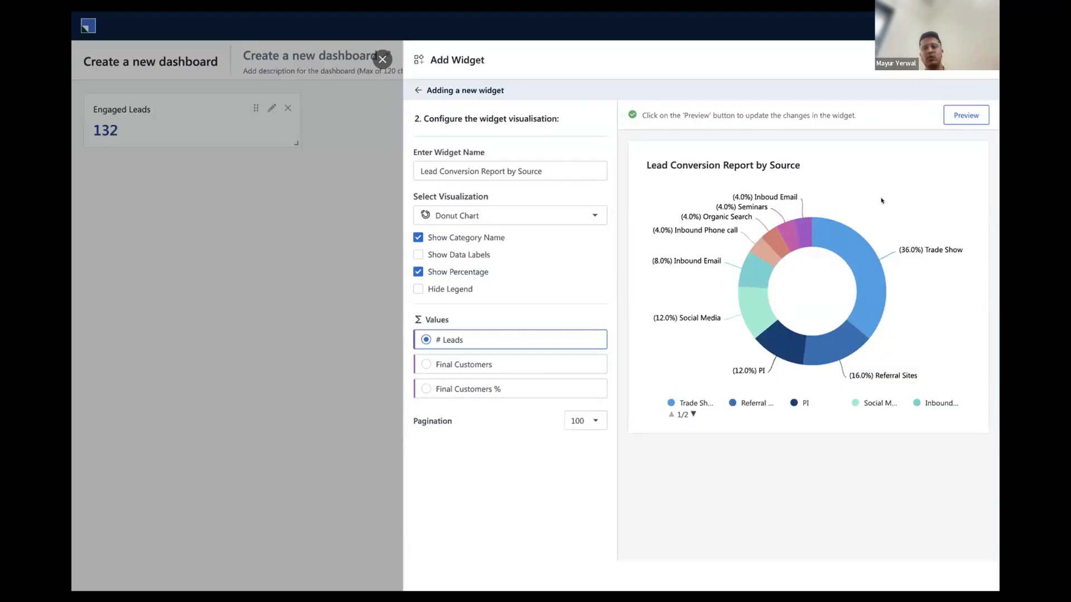
Rename the donut widget "#Lead by Source" and add it to the dashboard
left_click(455, 166)
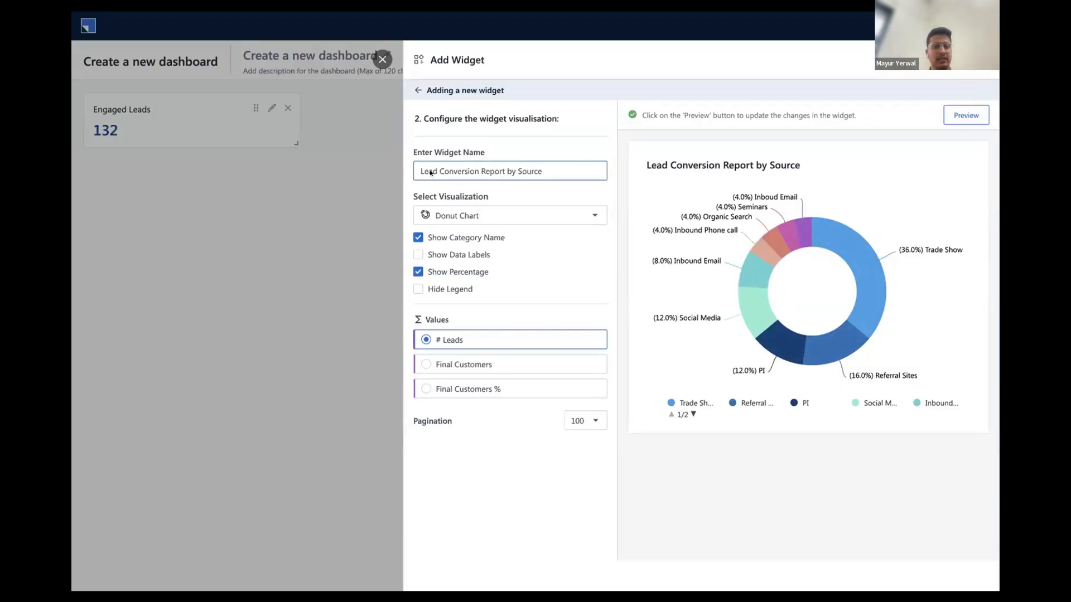
left_click_drag(485, 172, 500, 172)
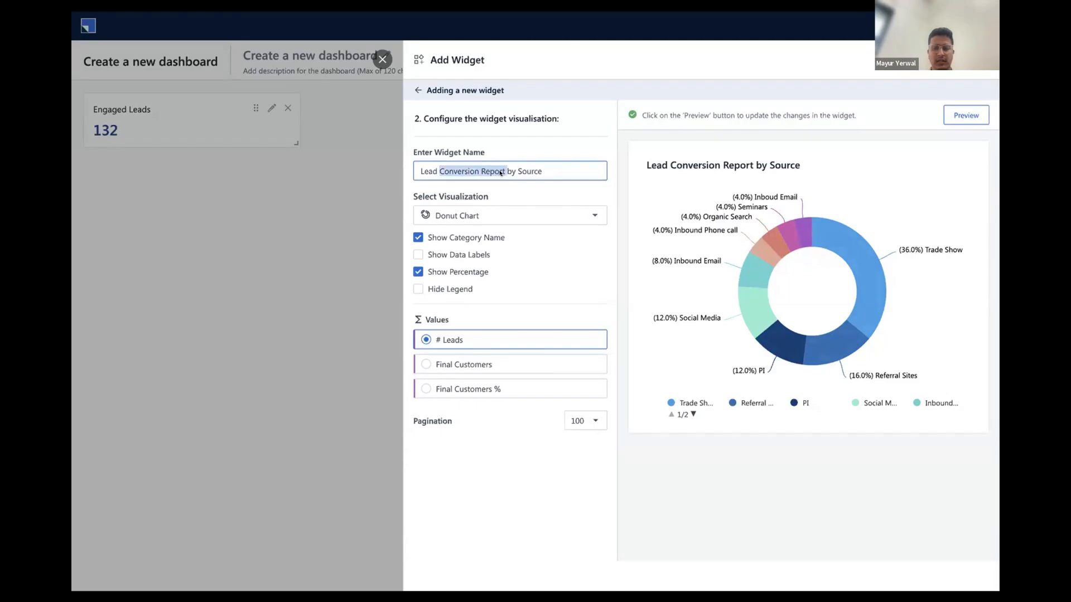
key("BackSpace")
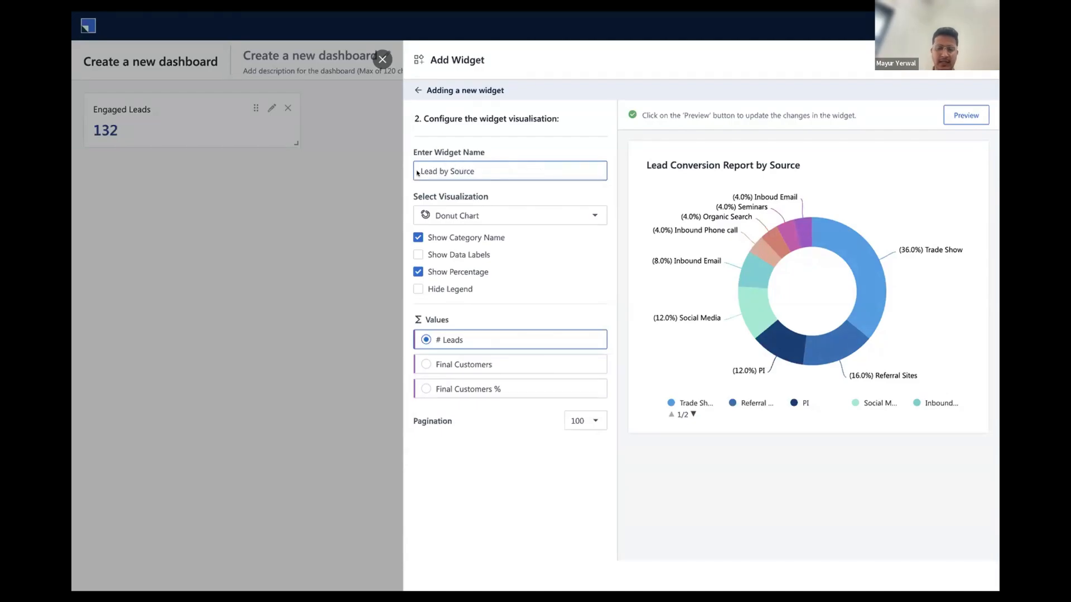
type("#")
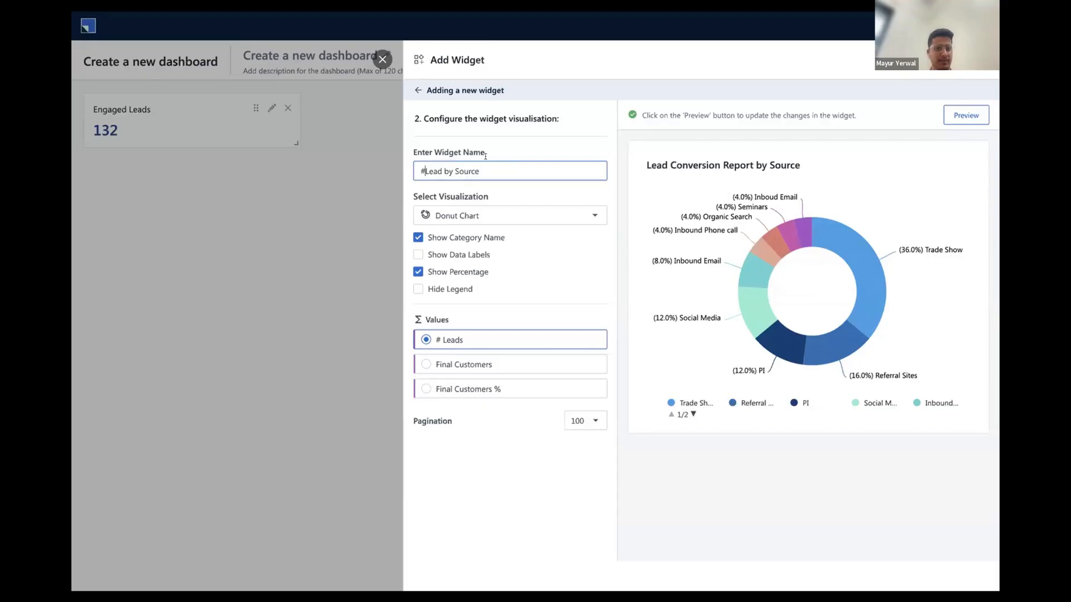
left_click(955, 115)
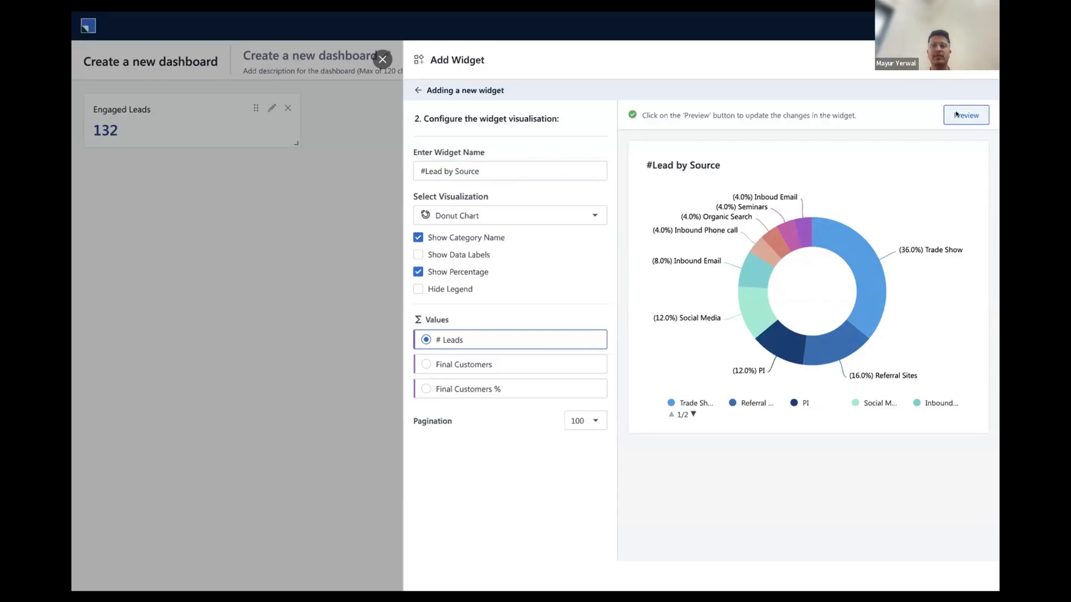
left_click(963, 60)
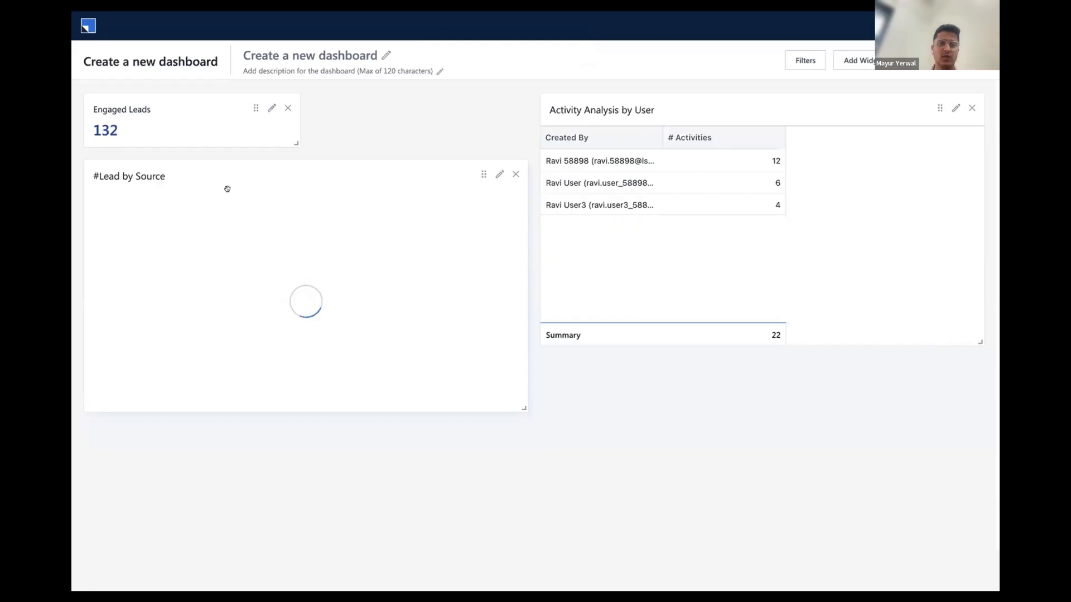
Name the new dashboard "Lead - Activity Dashboard"
left_click(323, 56)
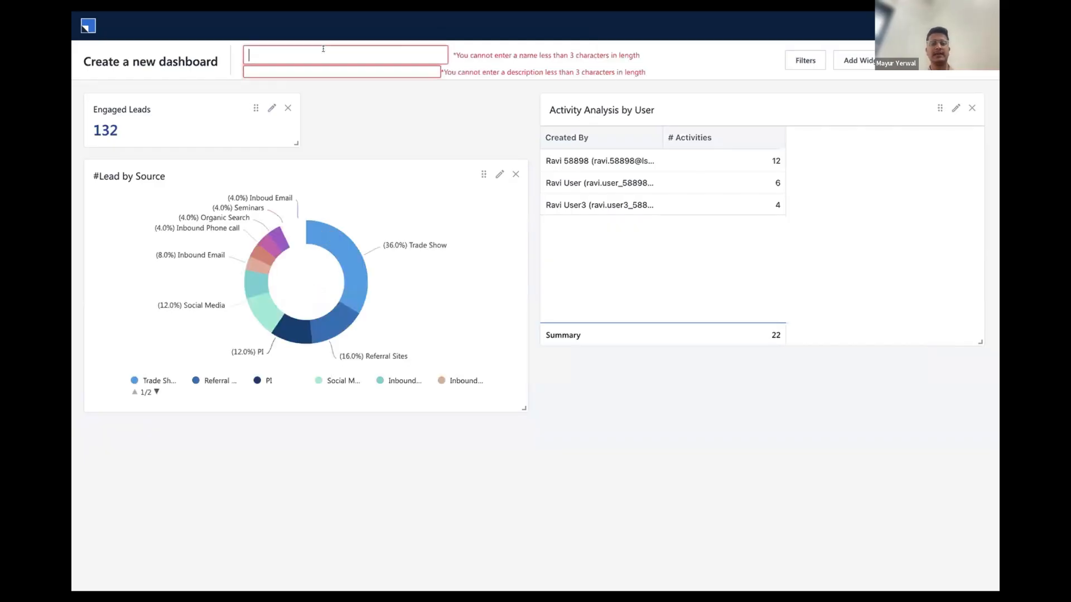
type("Lead - ")
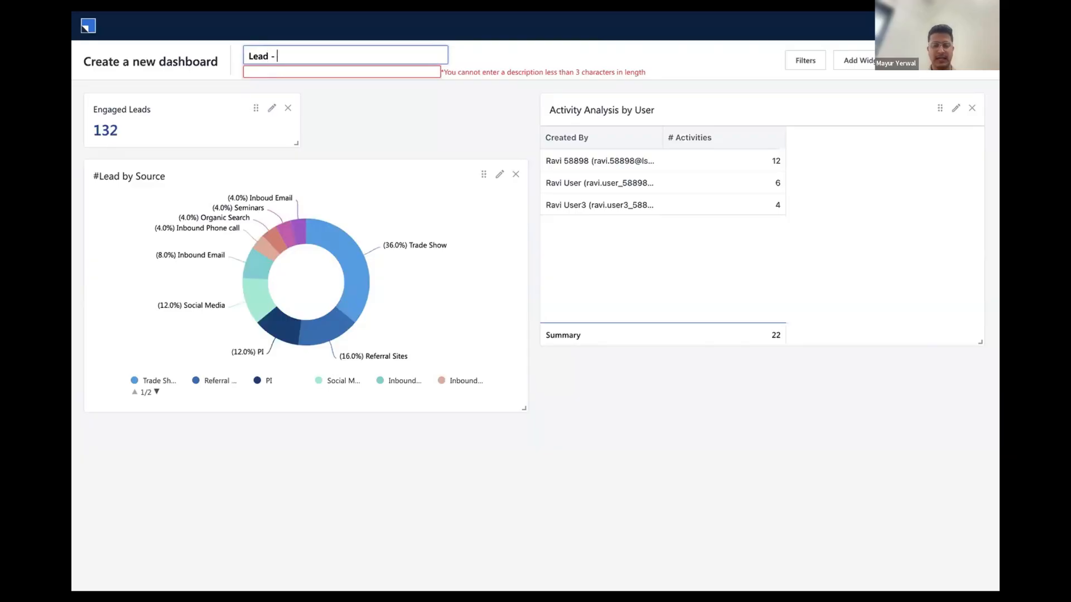
type("Activity")
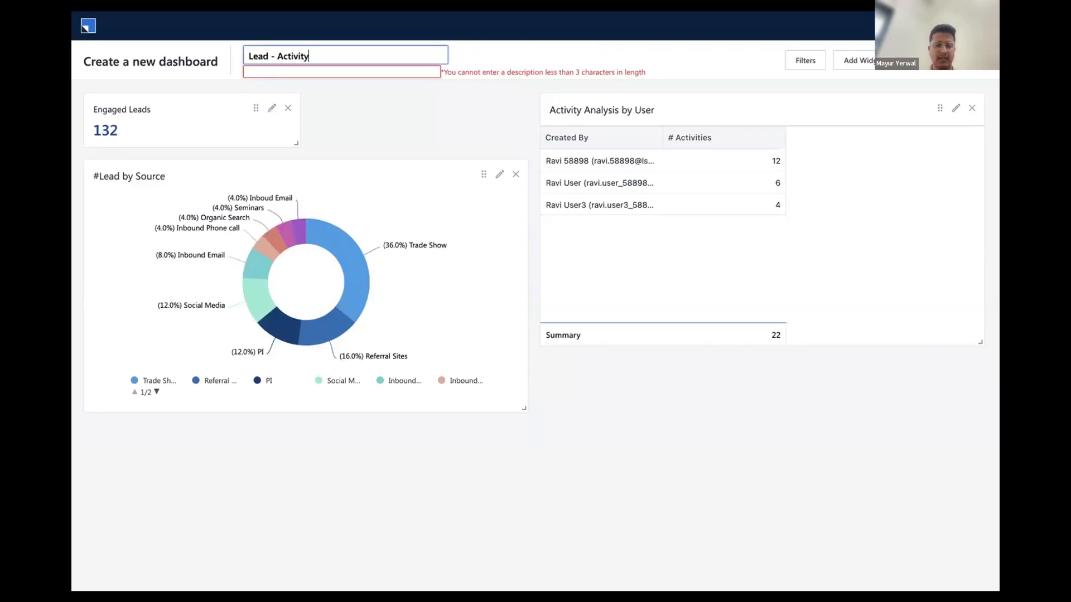
type(" Dashboard")
Set the dashboard's description to "Lead Activity Dashboard"
left_click(299, 68)
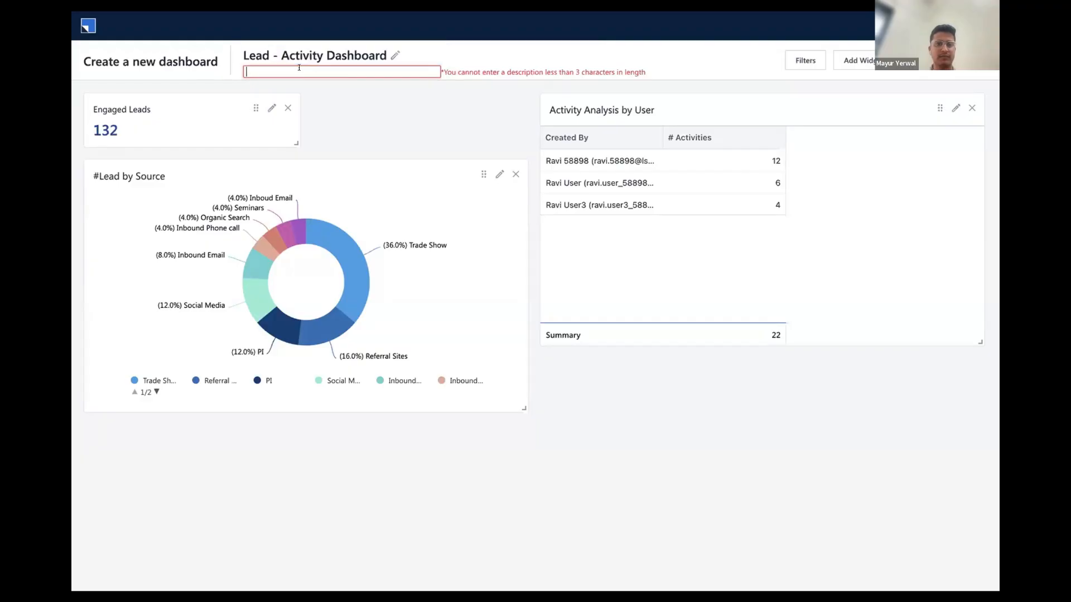
type("Lead Ac")
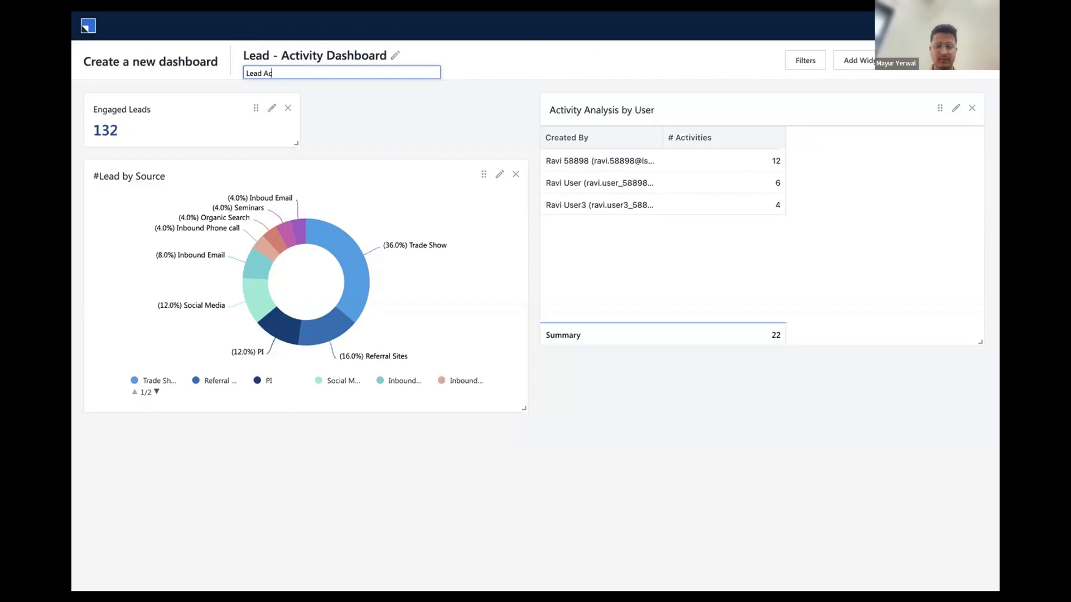
type("tivity Dashboard")
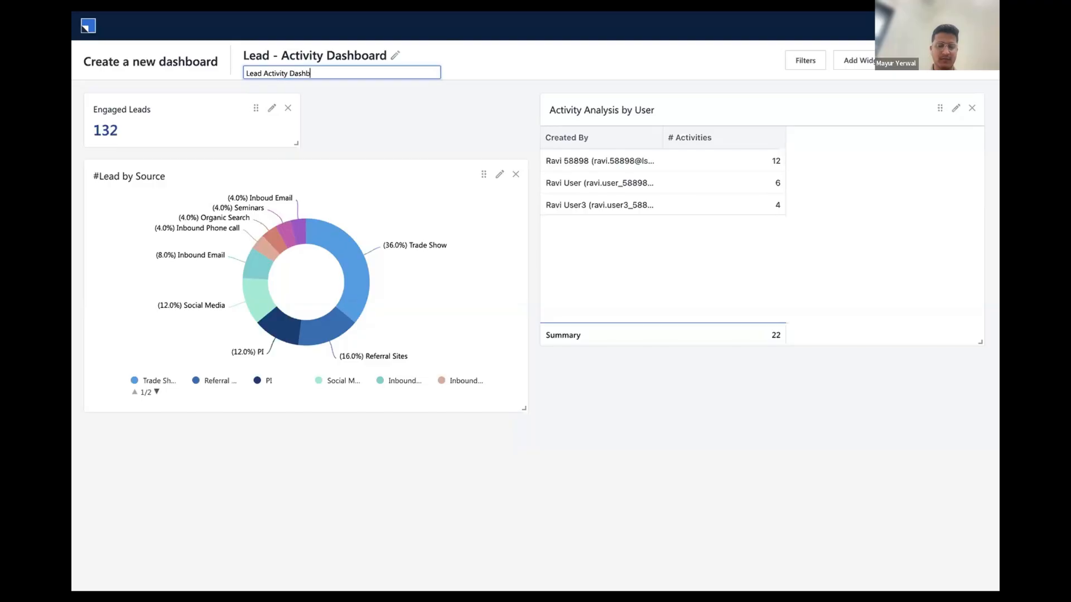
left_click(369, 106)
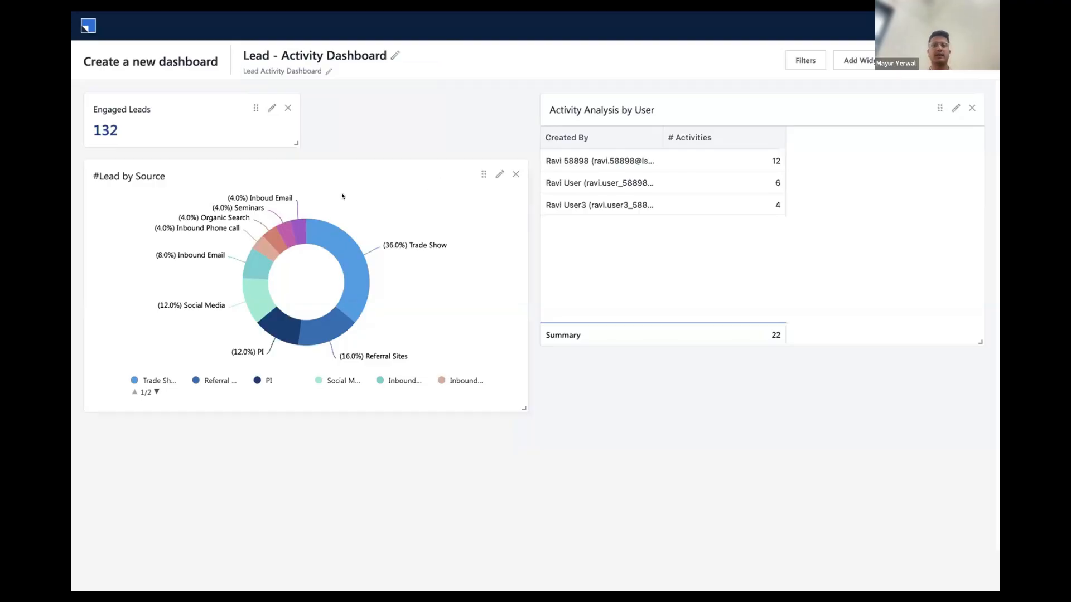
Start a new dashboard filter named "Lead CreatedOn" with the type Date-Time Type Filter
left_click(809, 53)
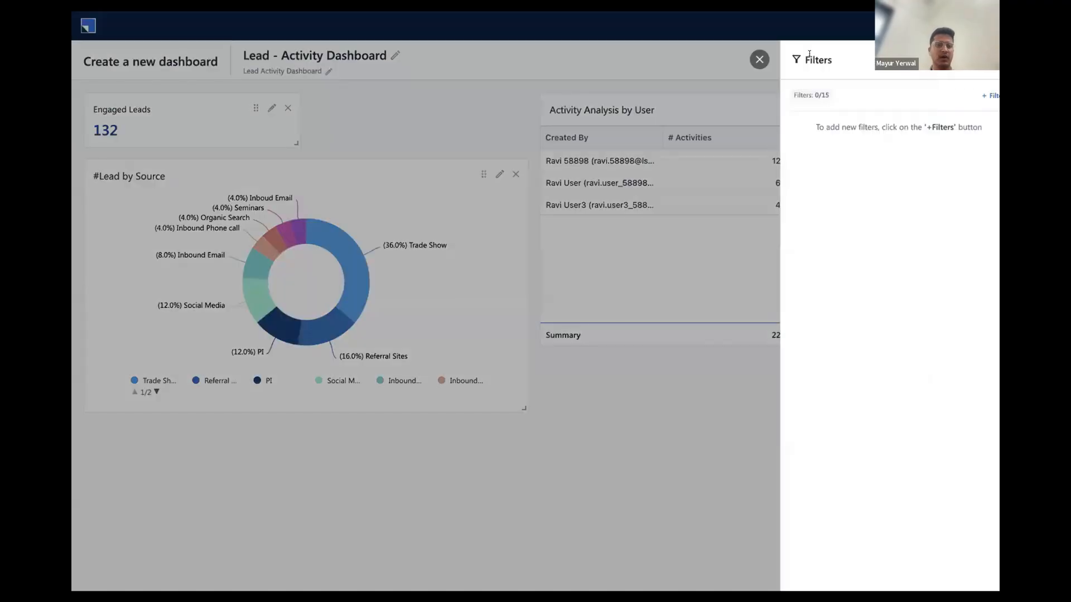
left_click(976, 96)
left_click(824, 156)
type("Lead")
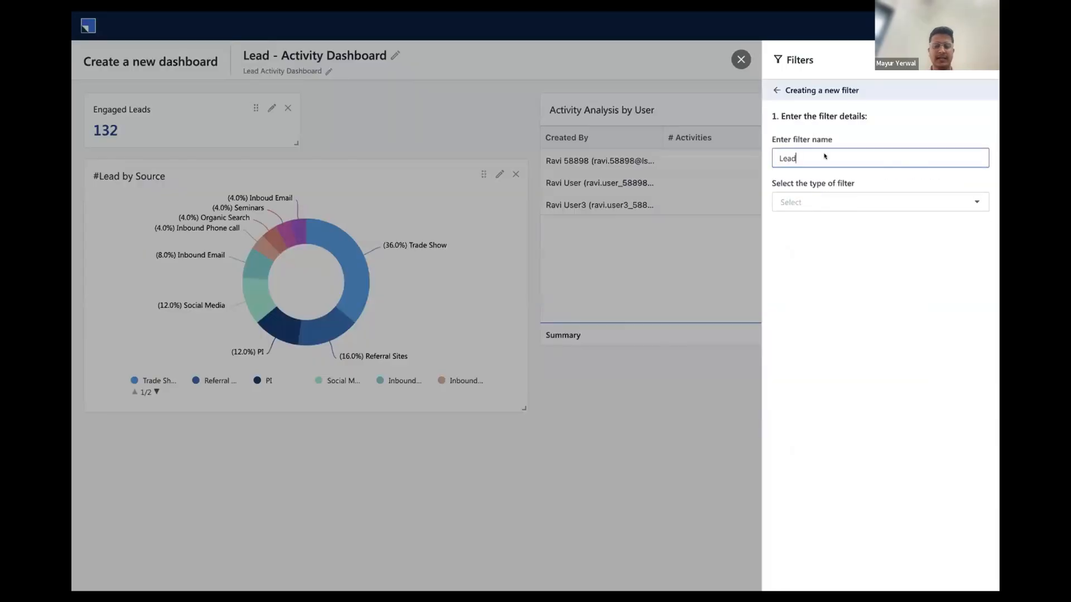
type(" Creat")
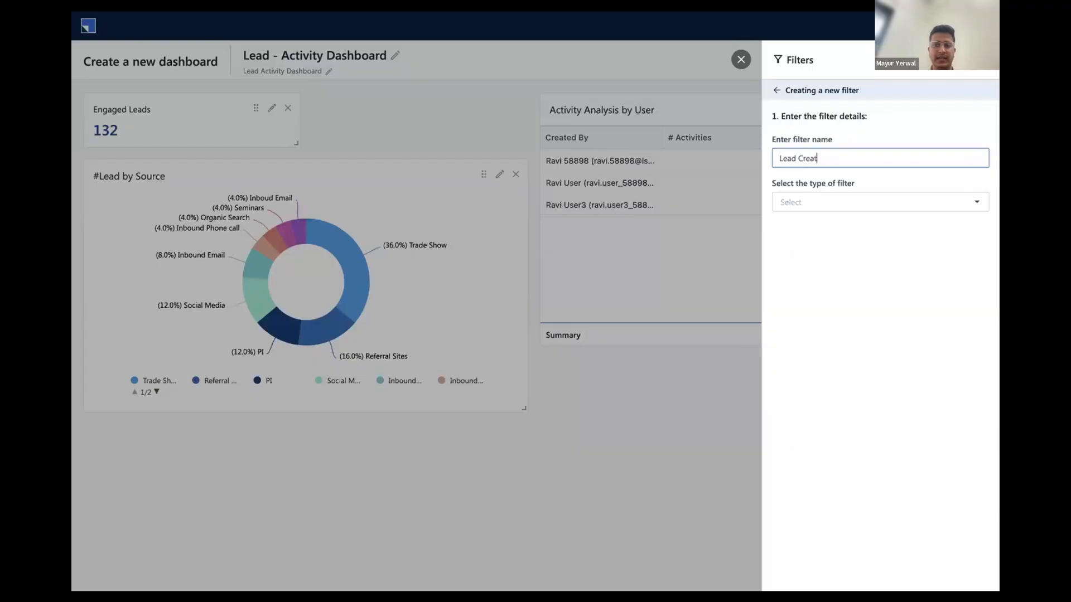
type("tedOn")
left_click(887, 202)
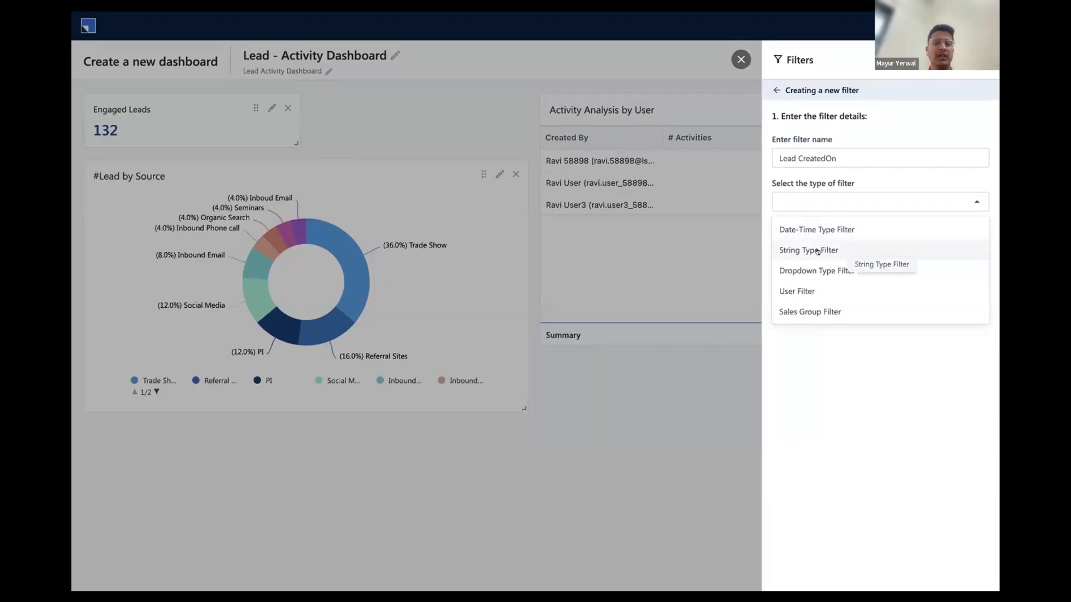
left_click(818, 229)
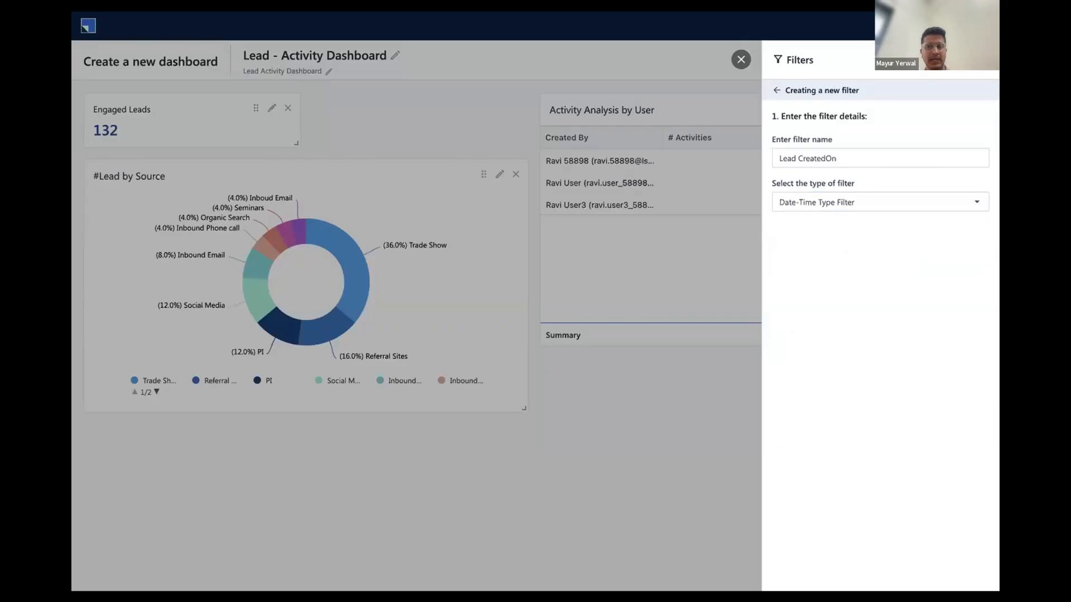
Link the Lead CreatedOn filter to the #Lead by Source widget through Lead Created On, and create the filter
left_click(943, 73)
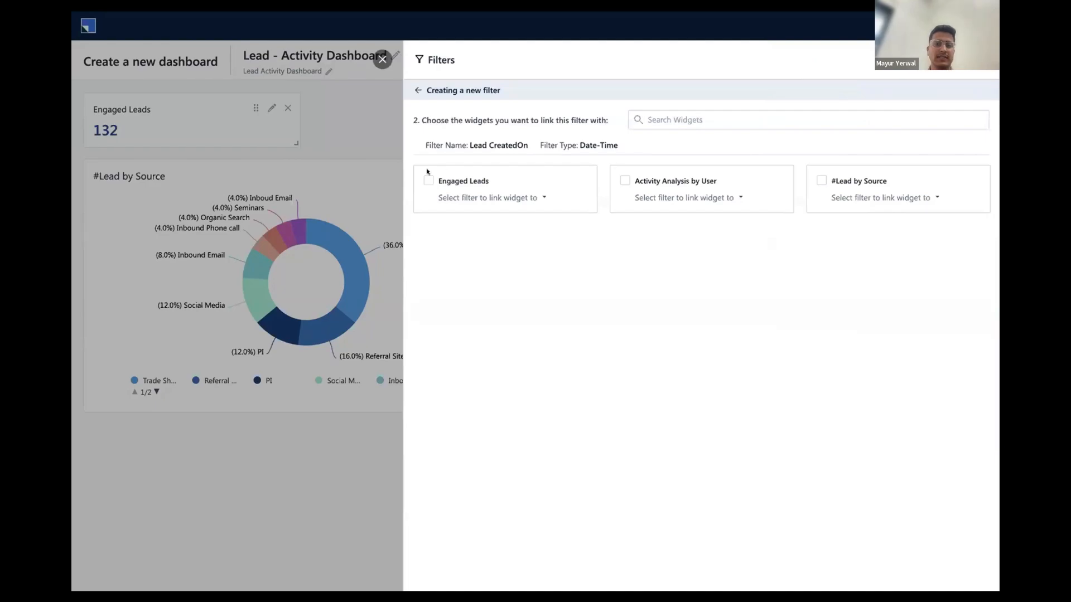
left_click(818, 178)
left_click(873, 217)
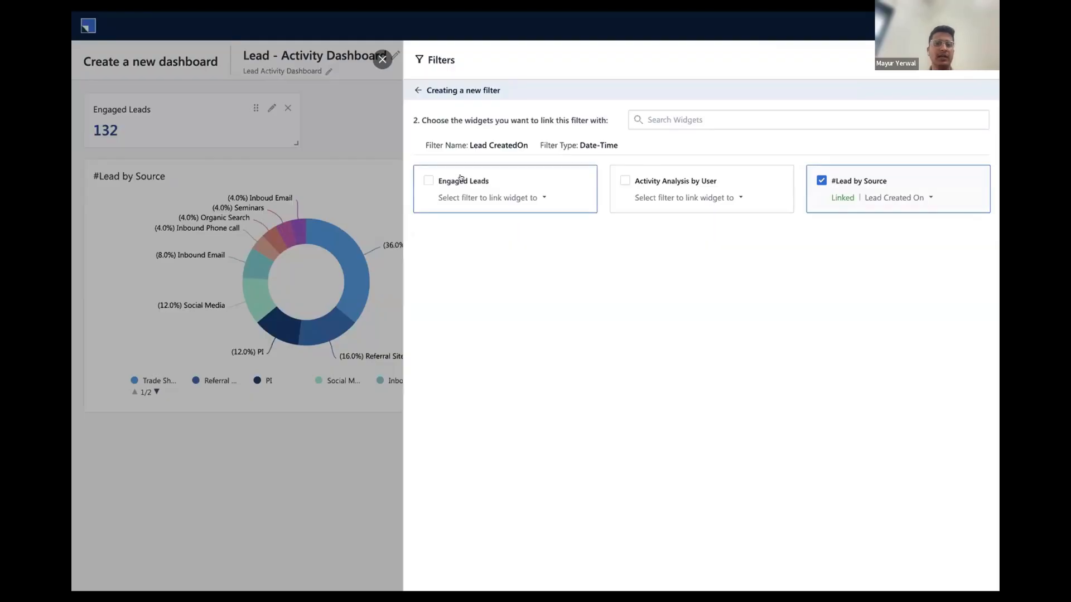
left_click(427, 179)
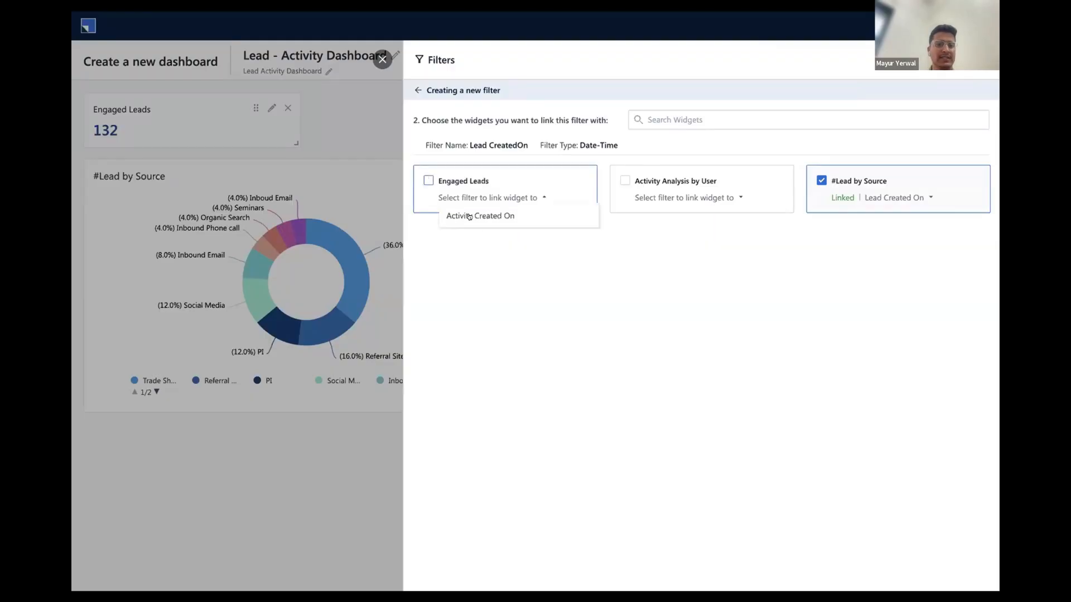
left_click(619, 177)
left_click(619, 177)
left_click(603, 285)
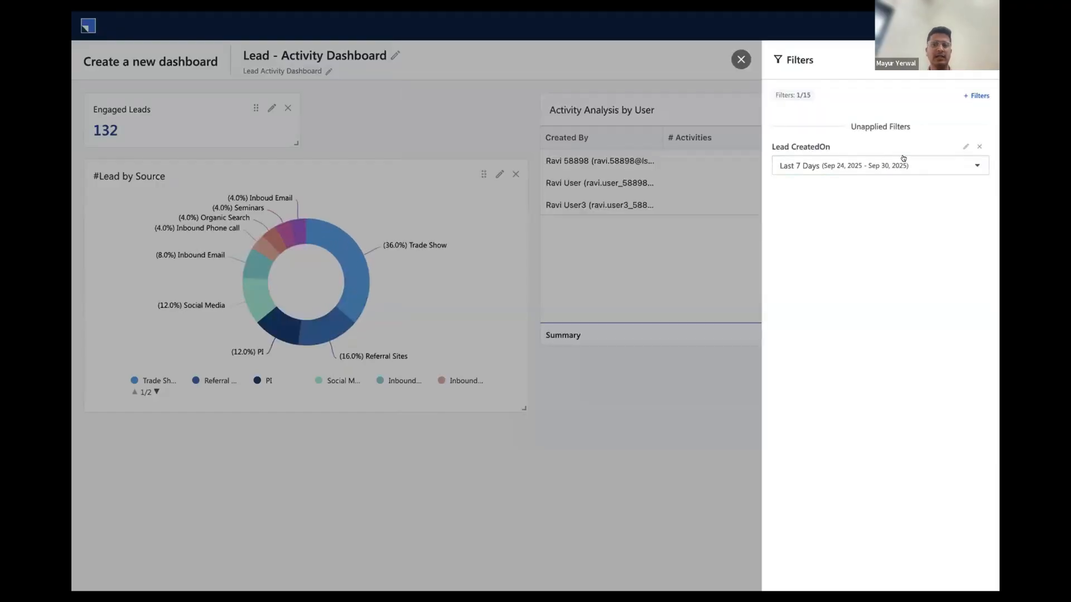
Set the Lead CreatedOn filter to This Quarter and apply it to the dashboard
left_click(903, 161)
scroll(853, 236, "down", 5)
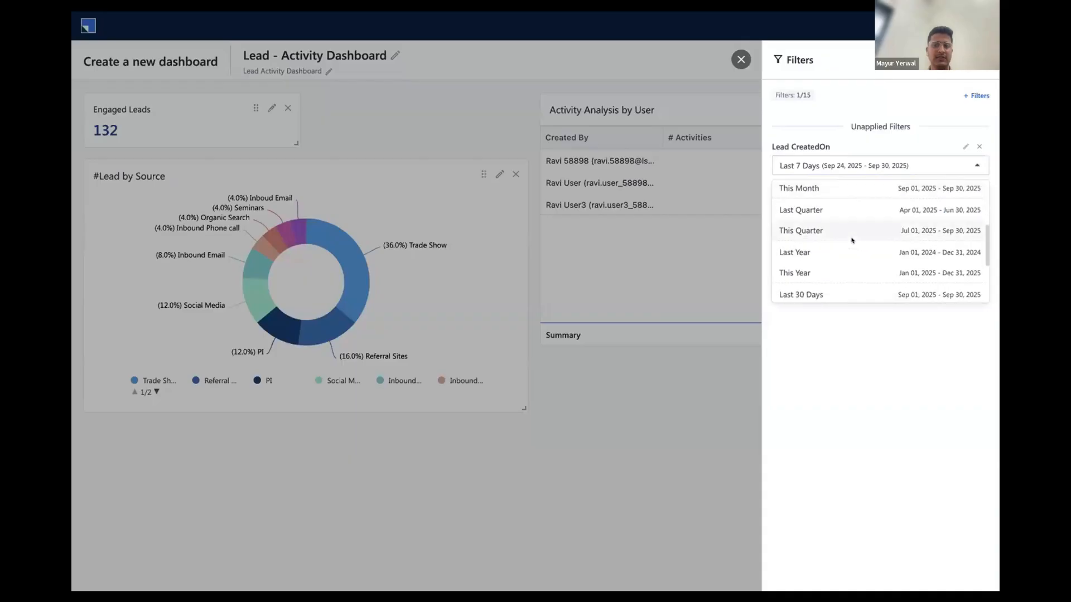
left_click(822, 231)
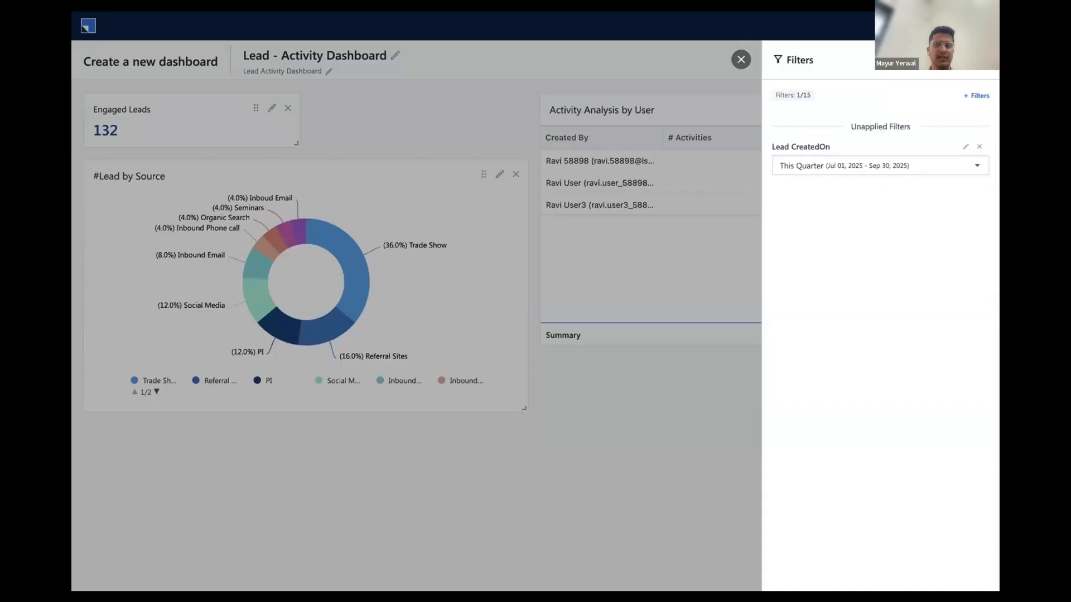
left_click(963, 59)
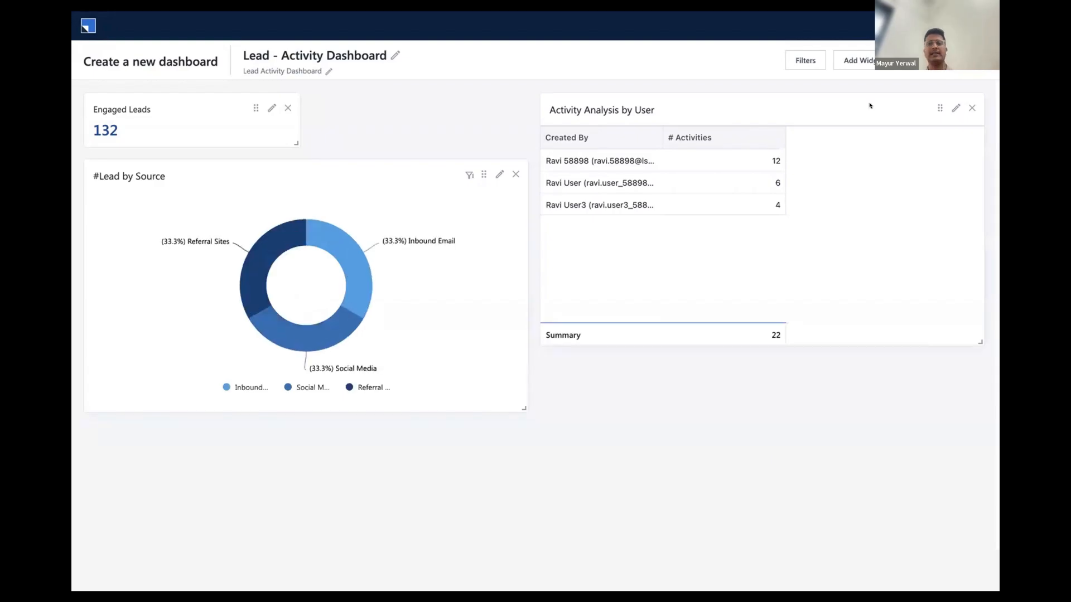
Save the new dashboard to My Space as "Lead - Activity Dashboard" with its description, without assigning tags or sharing it to profiles
left_click(963, 60)
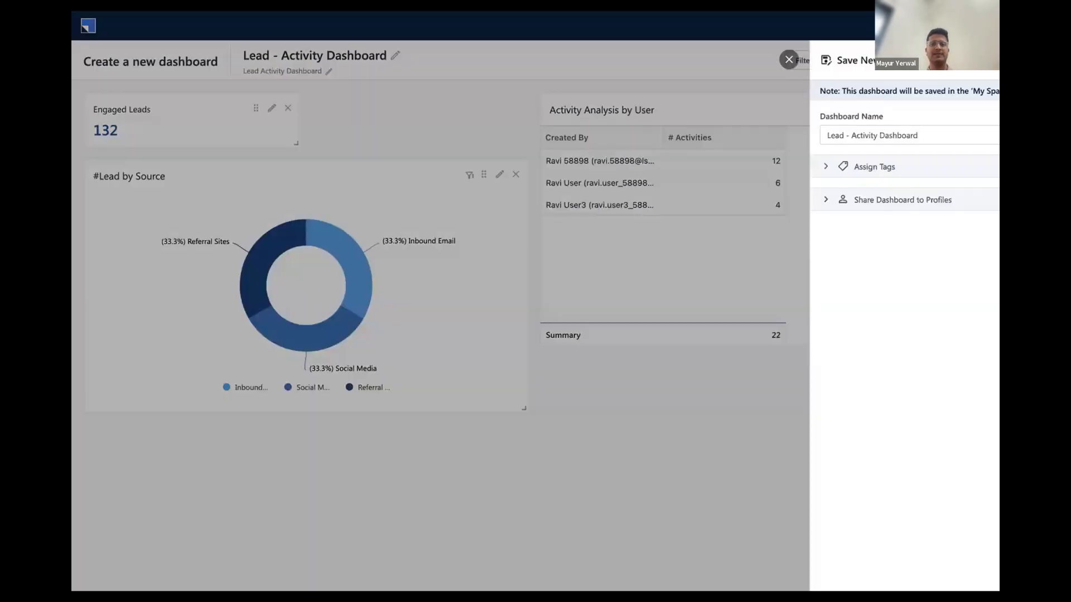
left_click(687, 164)
left_click(690, 167)
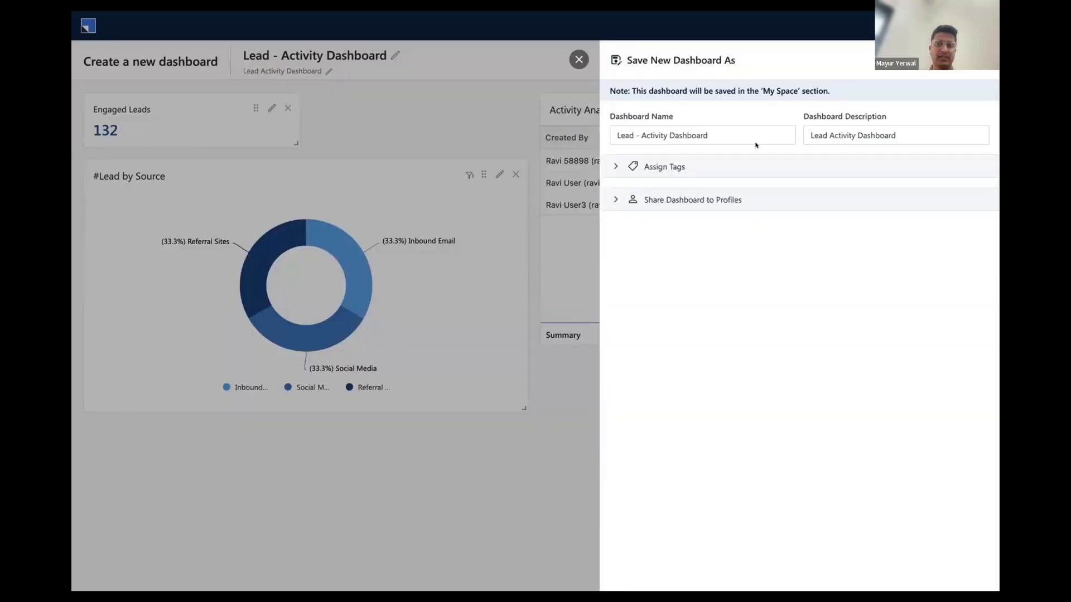
left_click(963, 61)
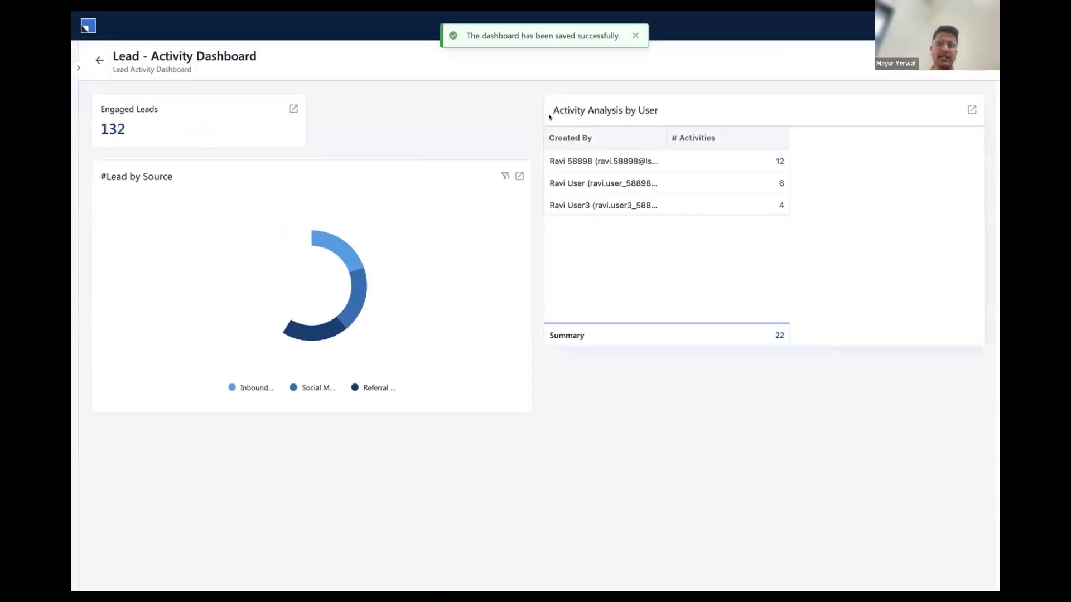
Leave the saved dashboard for the reports list and start creating a new profile for sharing reports and dashboards
left_click(98, 59)
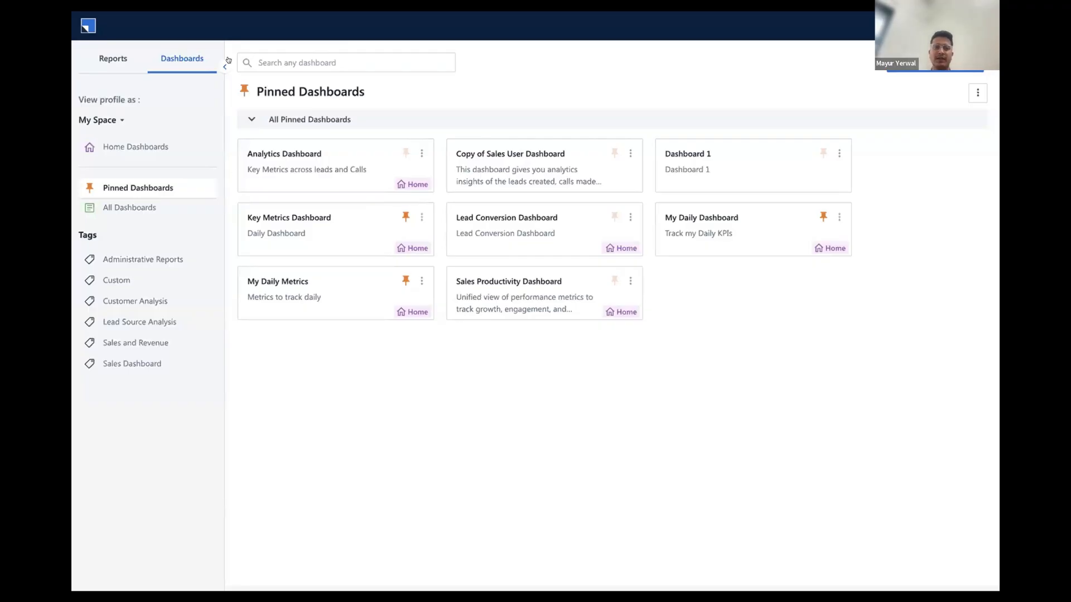
left_click(106, 62)
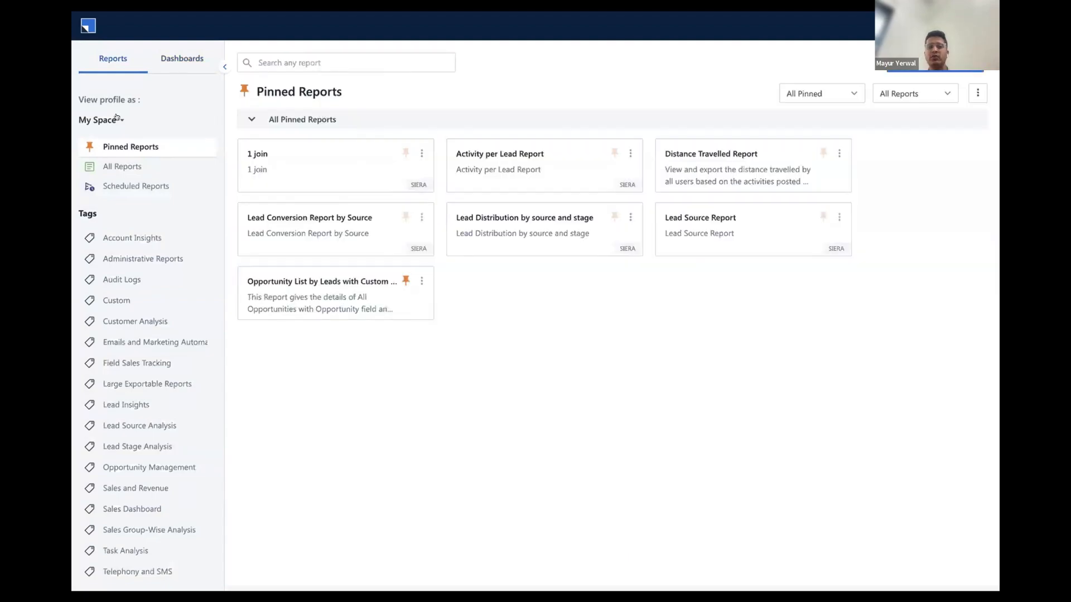
left_click(116, 119)
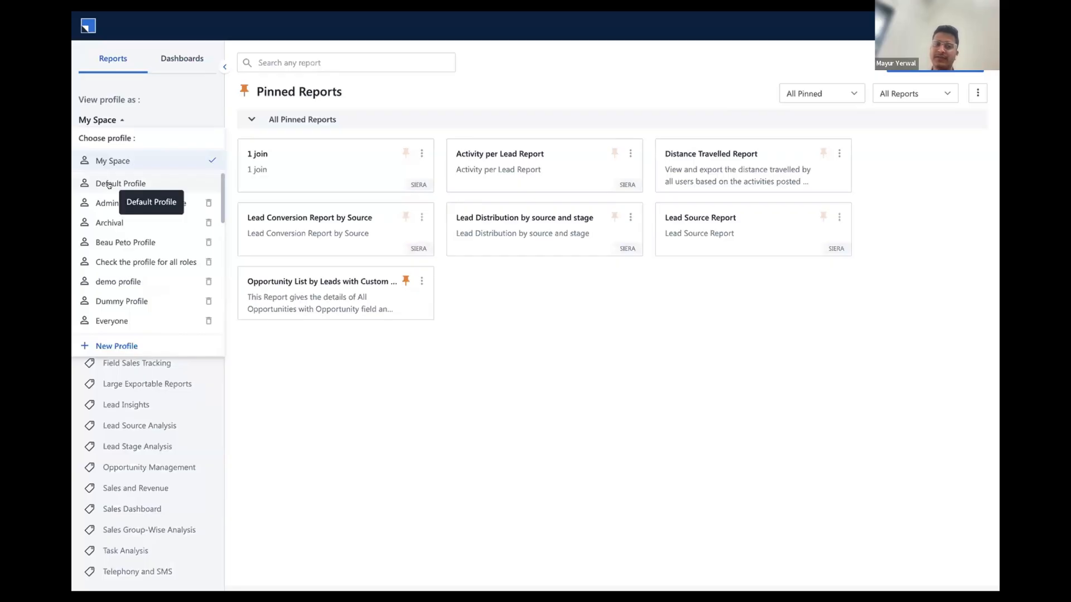
left_click(107, 345)
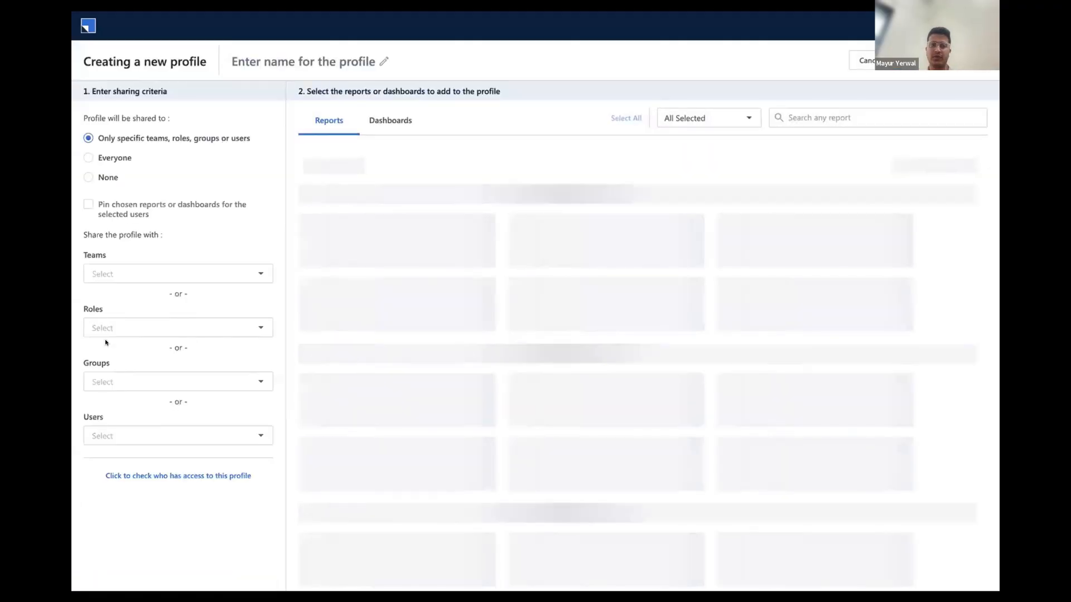
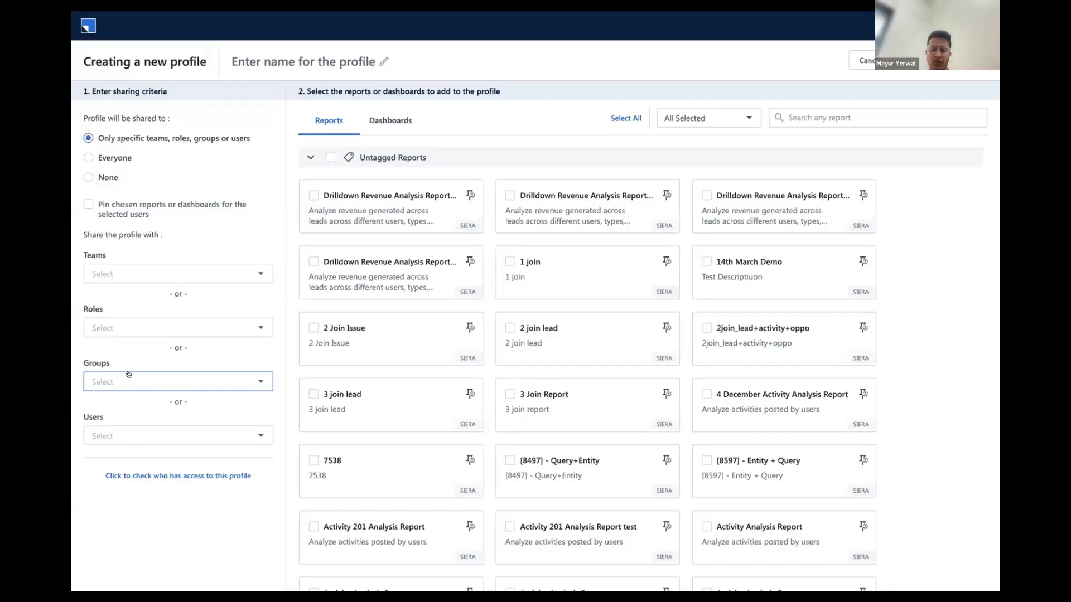
Share the new profile with the Sales team and the Marketing_User, Sales_Manager and Sales_User roles
left_click(235, 277)
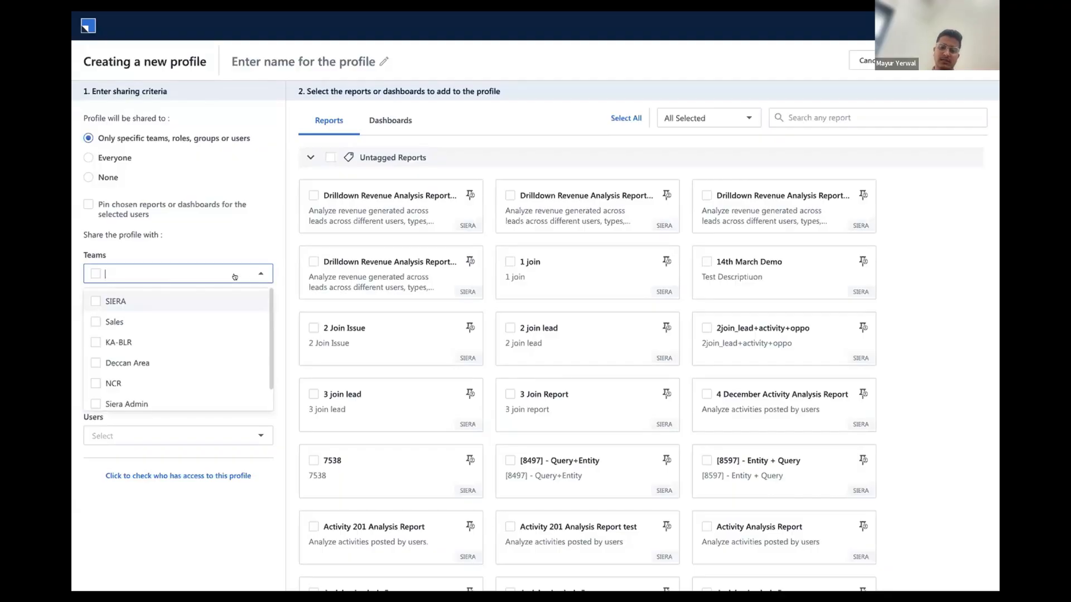
left_click(94, 320)
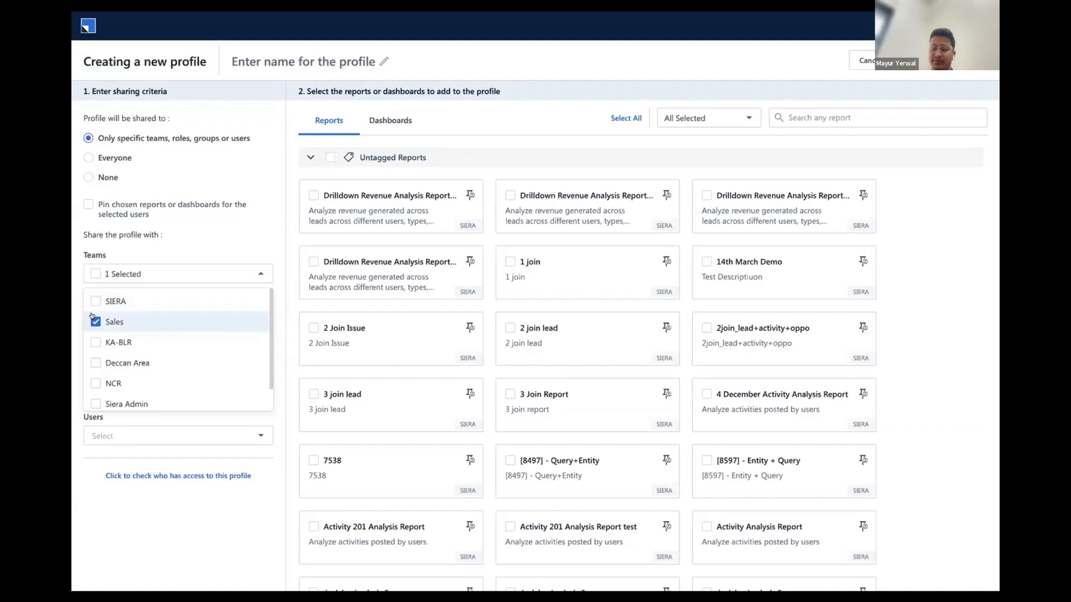
left_click(164, 265)
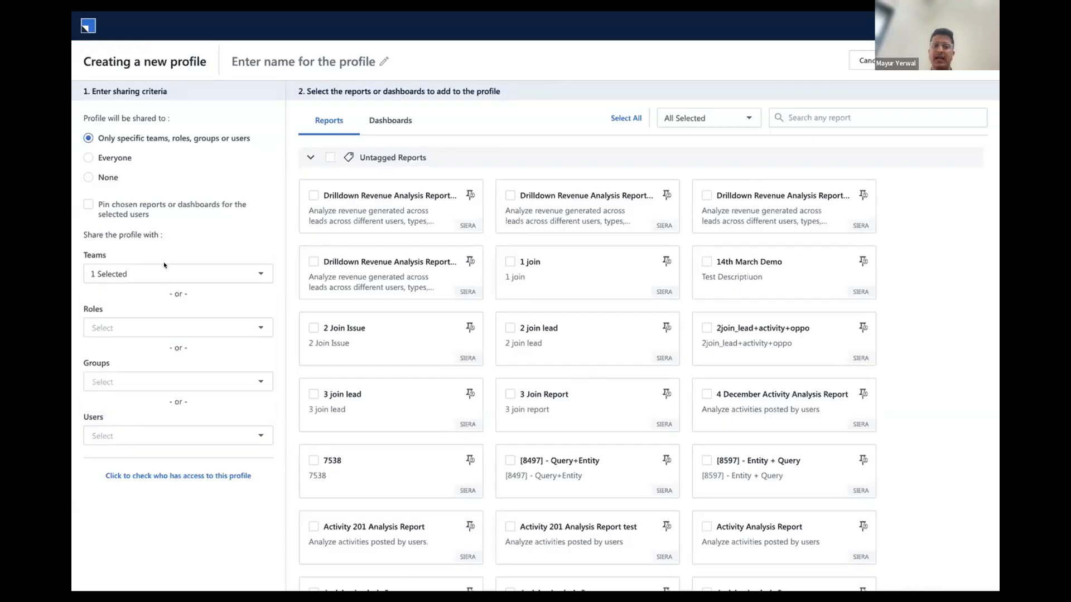
left_click(138, 326)
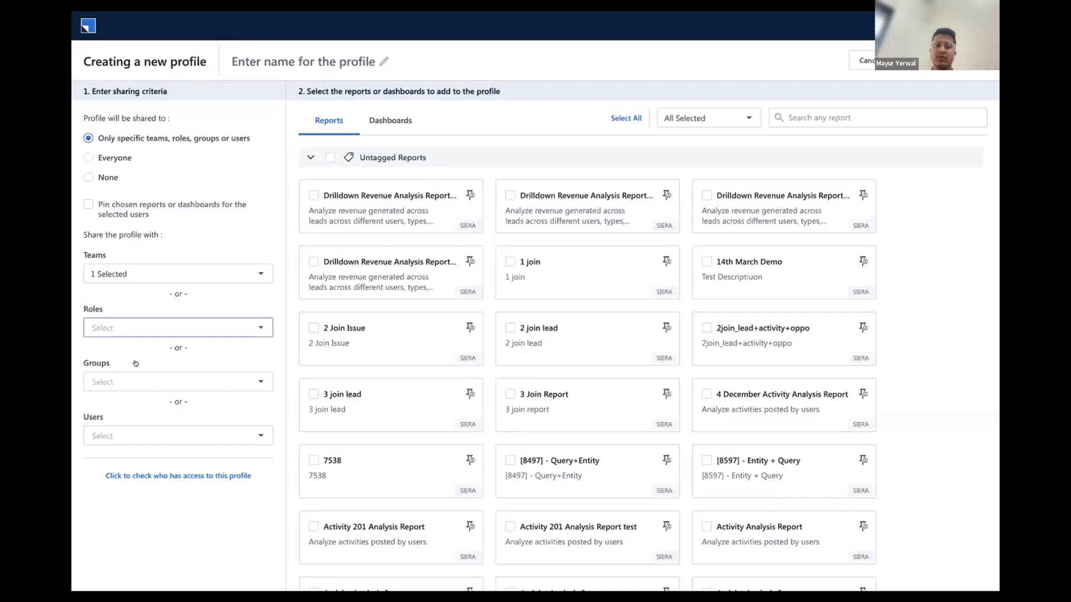
left_click(136, 364)
left_click(132, 397)
left_click(124, 417)
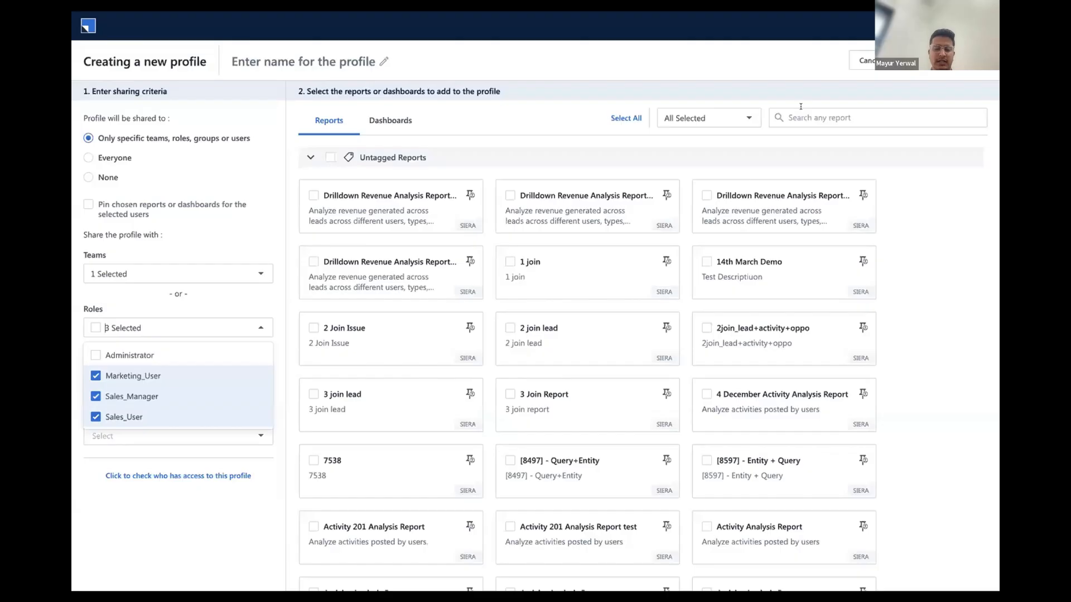
Find the dashboards matching "lead" and add the Lead - Activity Dashboard to the profile
left_click(391, 120)
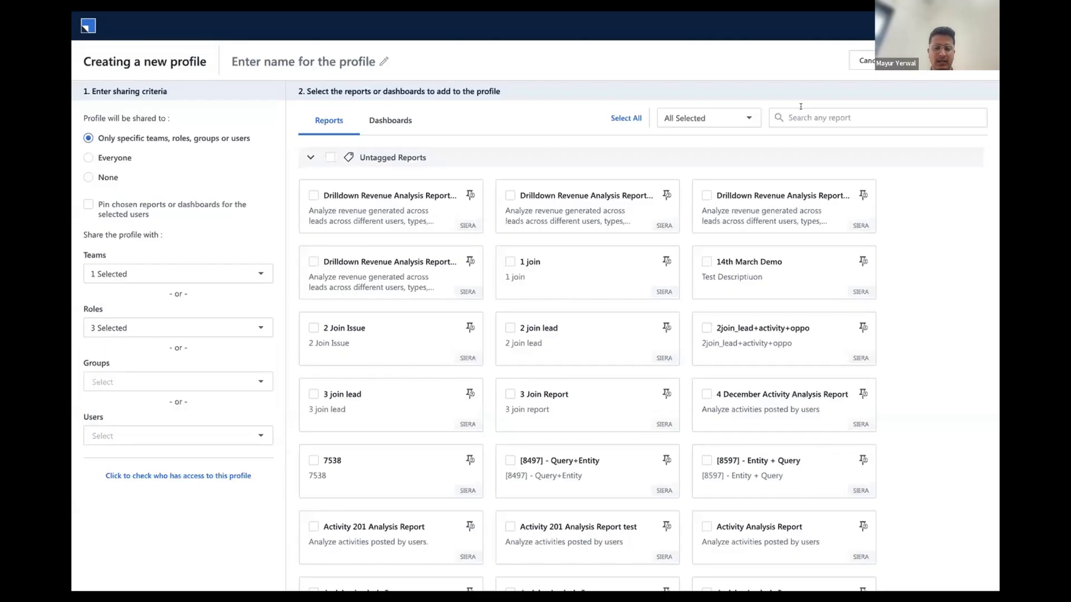
left_click(801, 114)
type("lead")
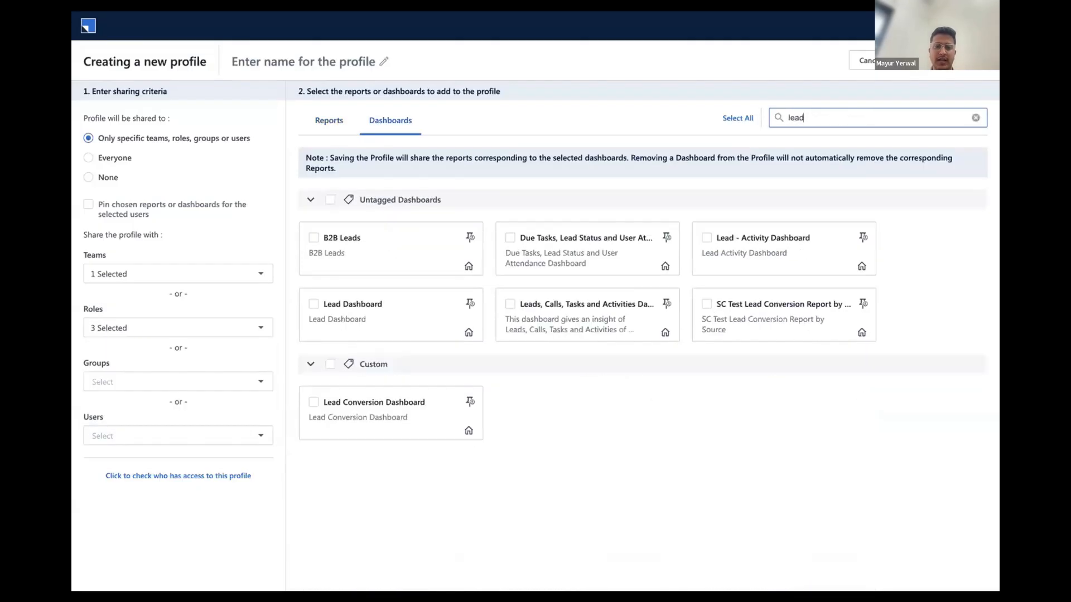
left_click(706, 237)
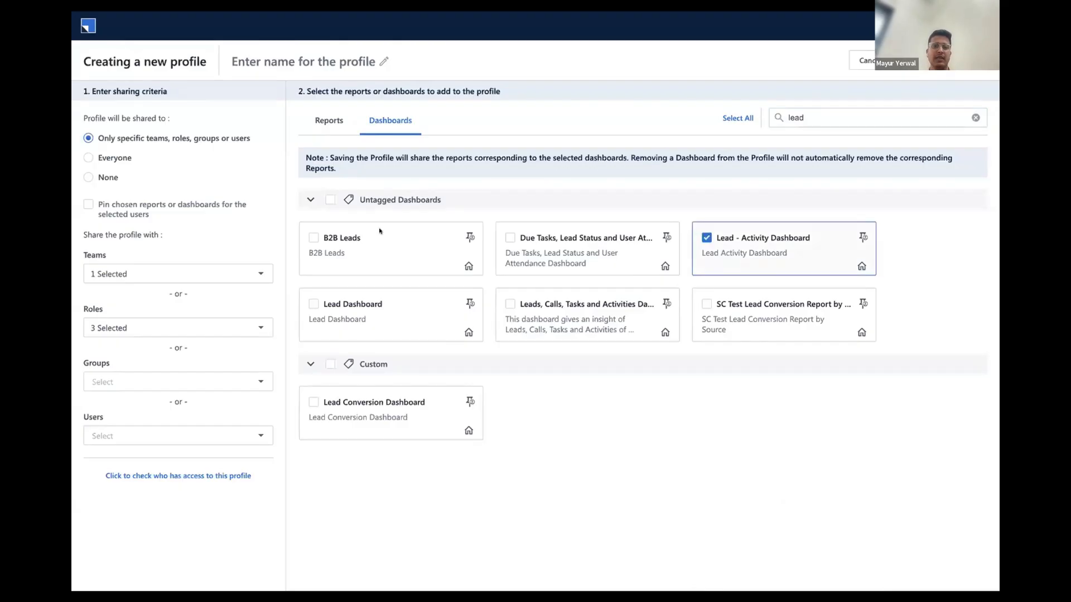
Name the profile "Sales Profile" and save it
left_click(309, 59)
type("Sales")
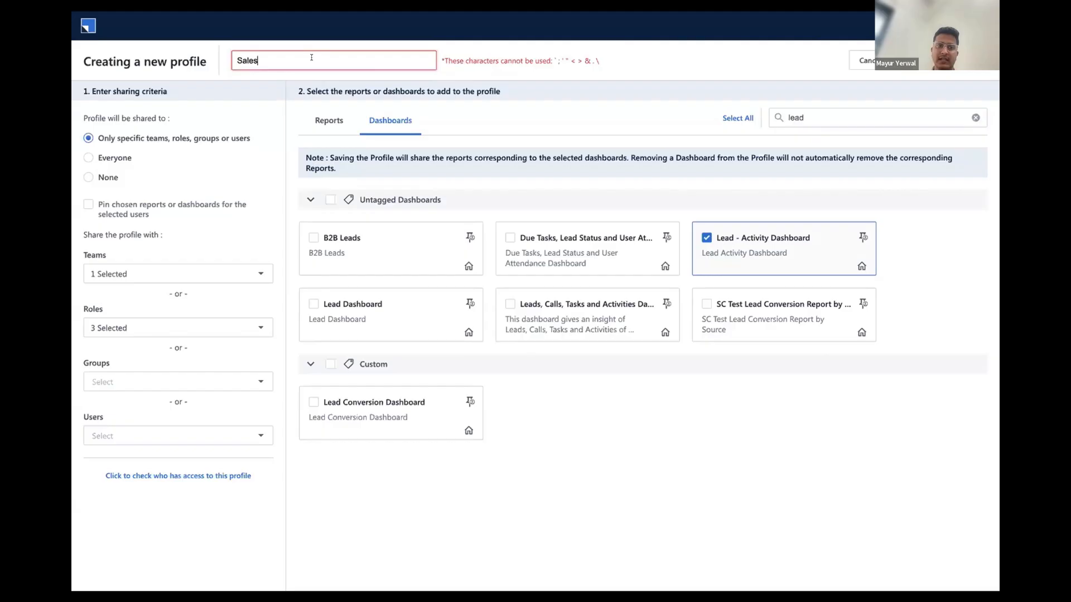
type(" Profile")
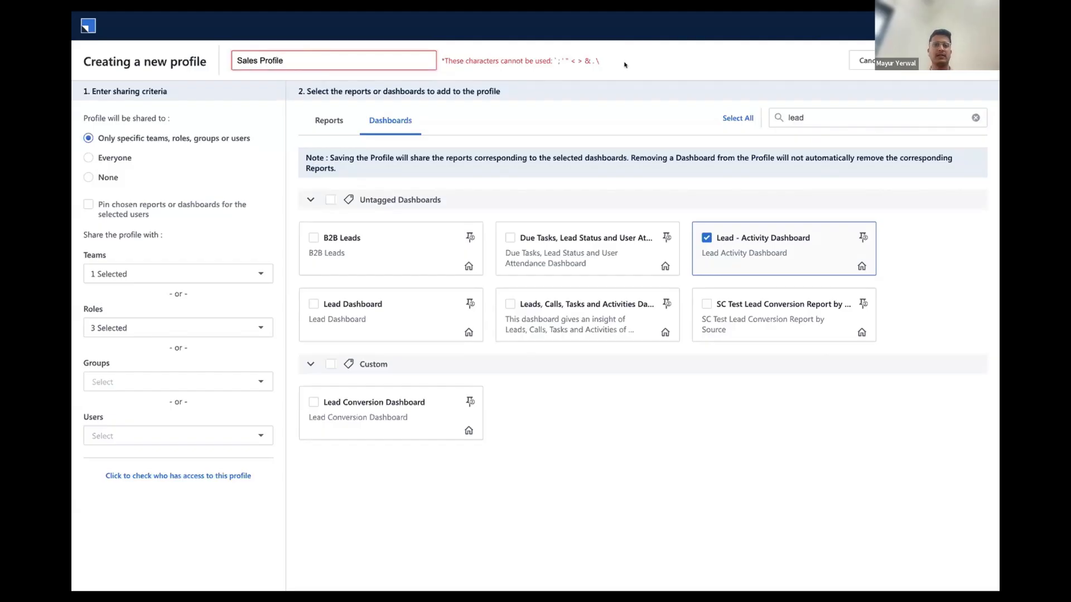
key("Return")
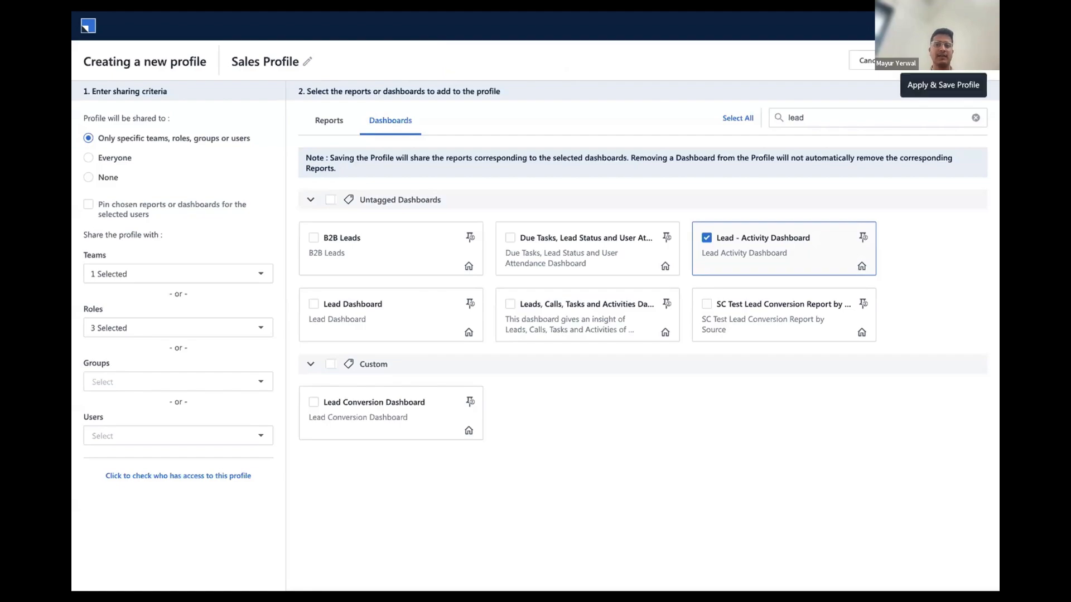
left_click(942, 60)
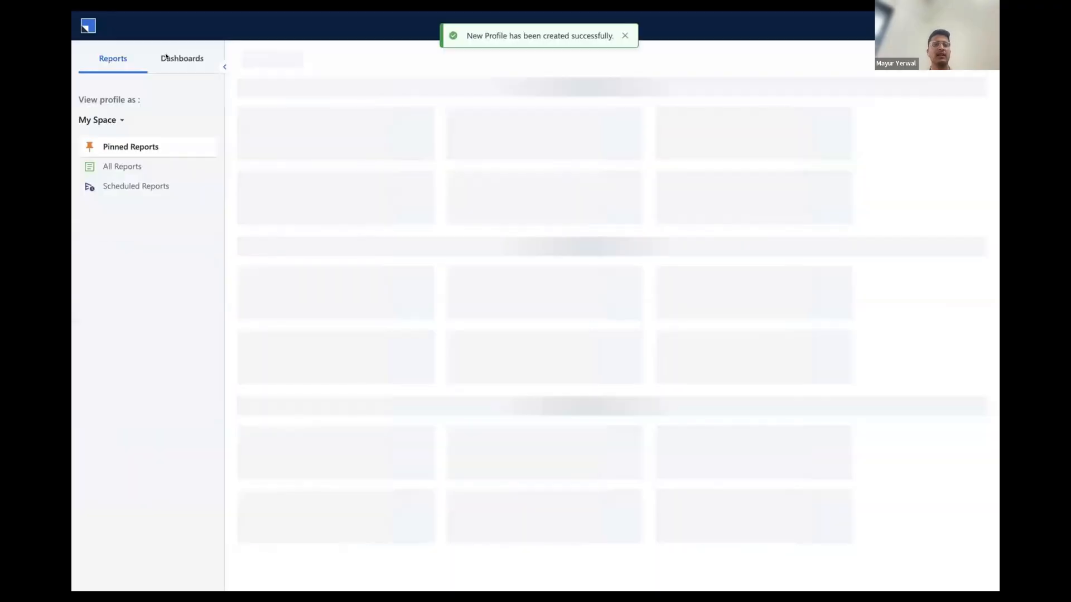
Search all dashboards in My Space for "ad performa", then clear the search and look through the full list
left_click(165, 57)
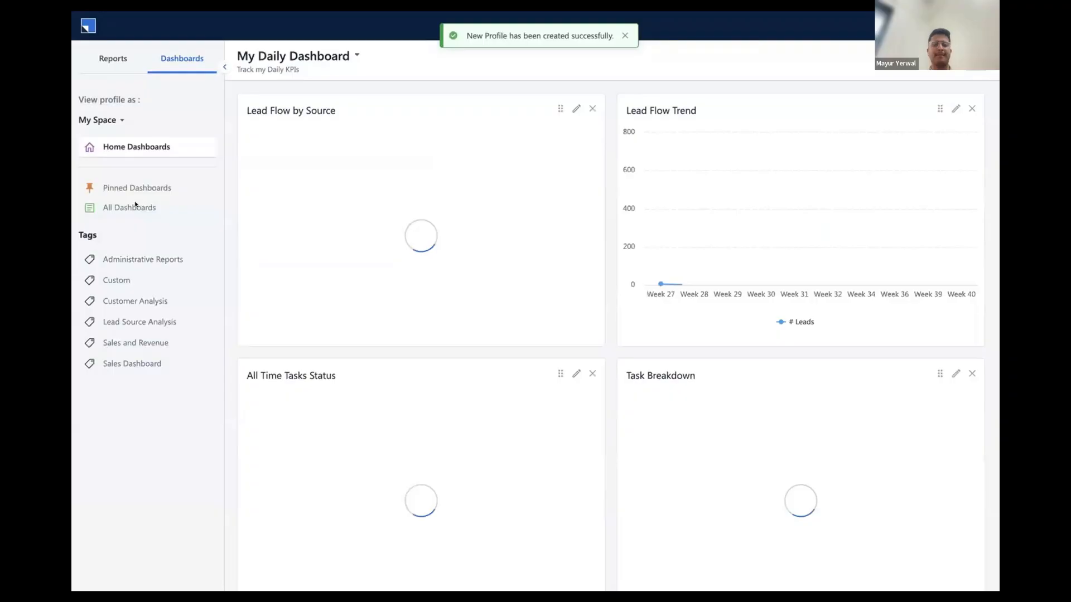
left_click(135, 206)
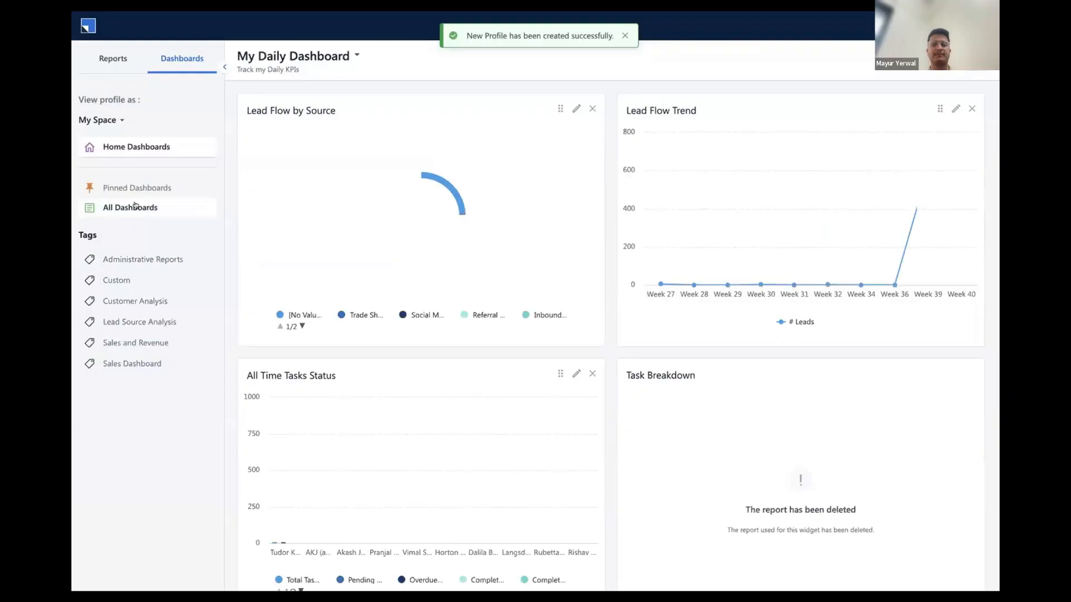
scroll(490, 245, "down", 1)
scroll(502, 234, "up", 1)
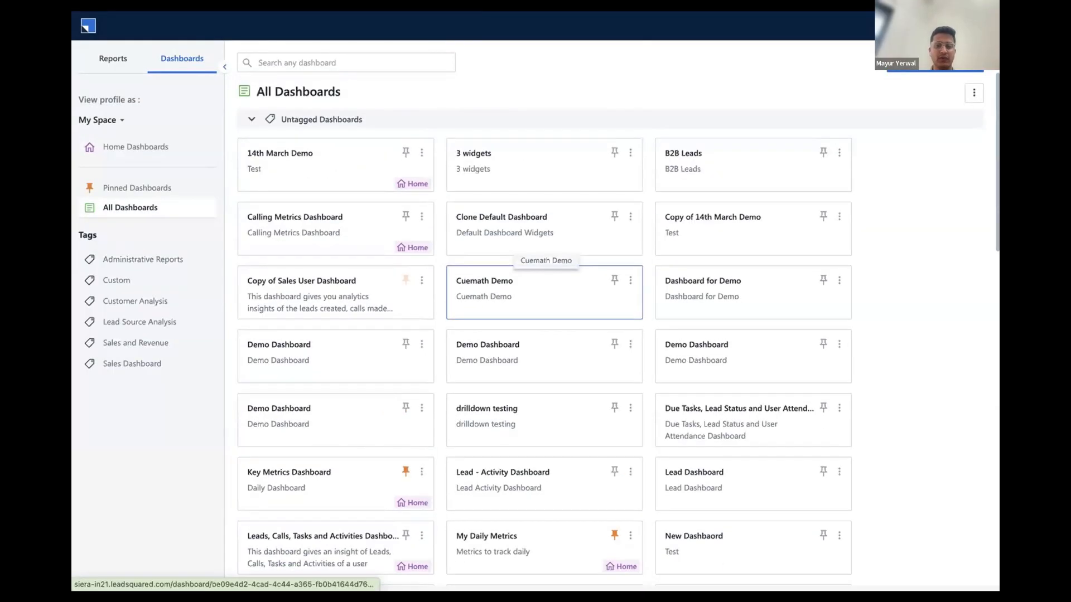
left_click(346, 62)
type("ad")
type("f")
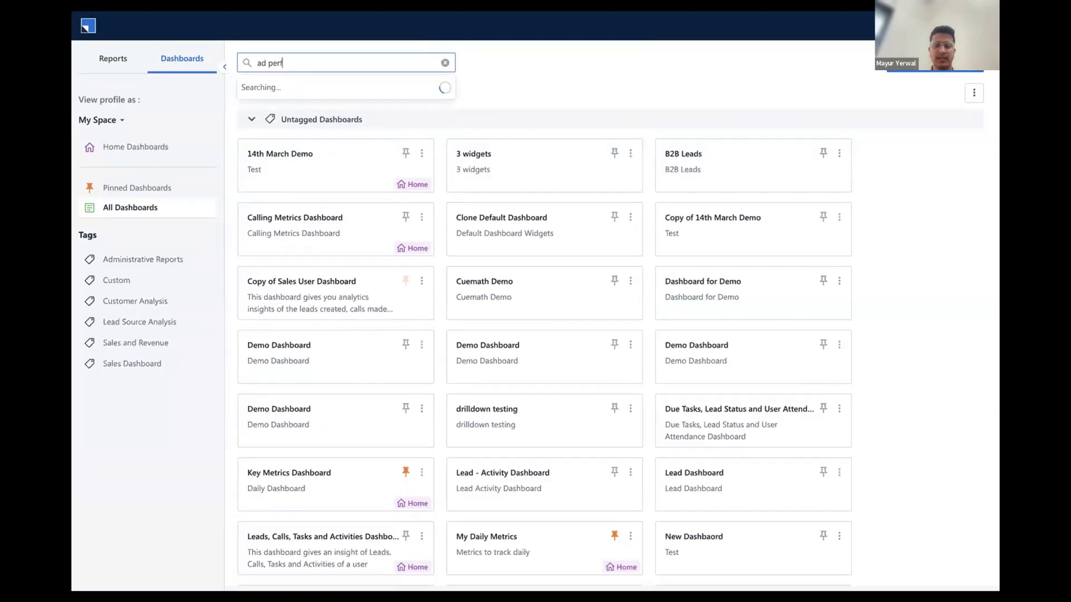
type("orma")
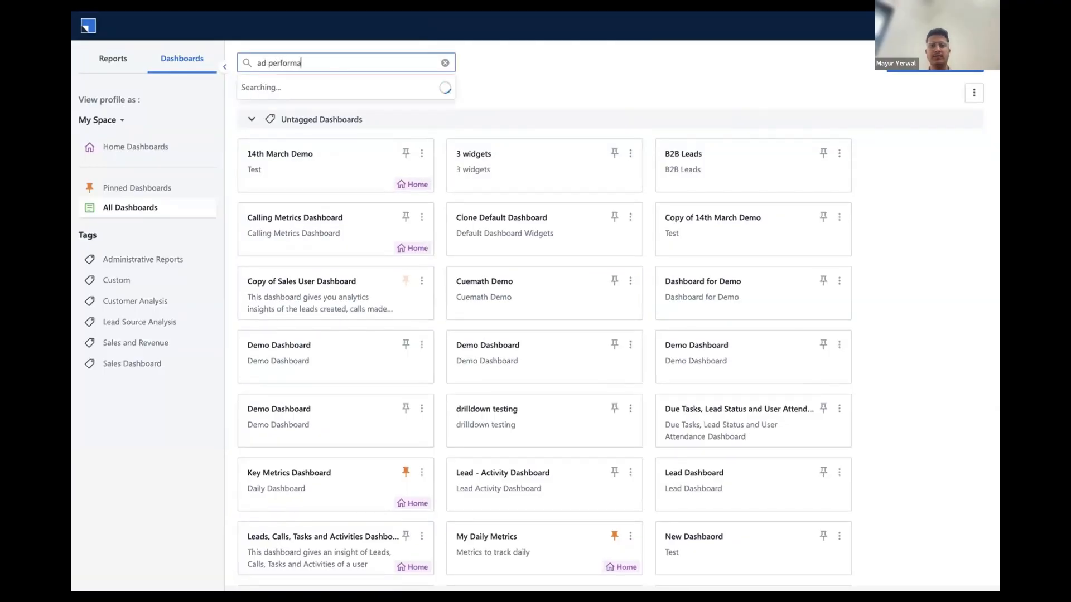
left_click(444, 62)
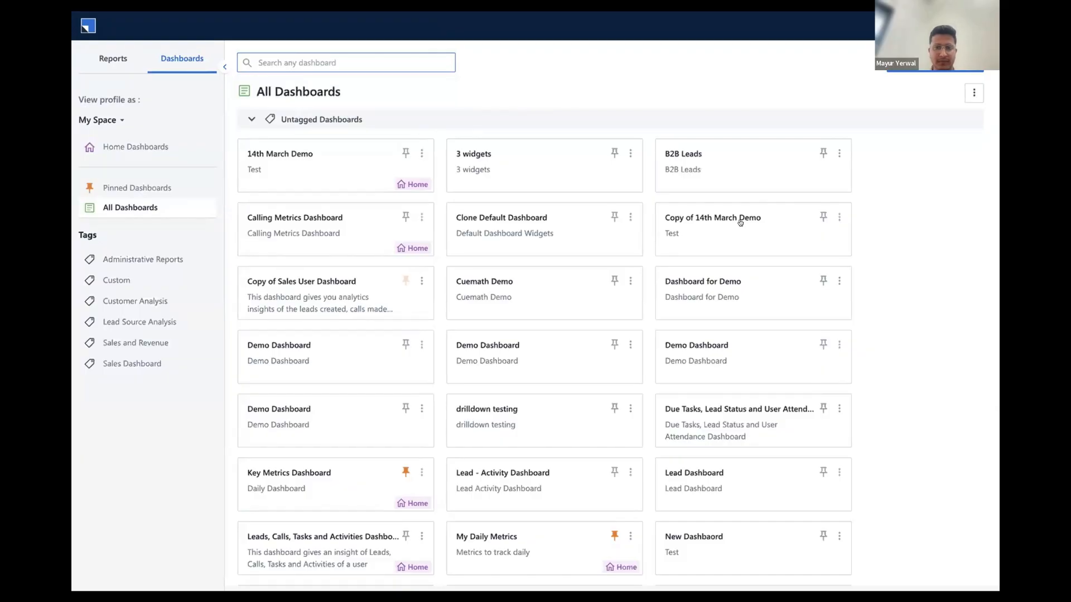
scroll(505, 197, "down", 7)
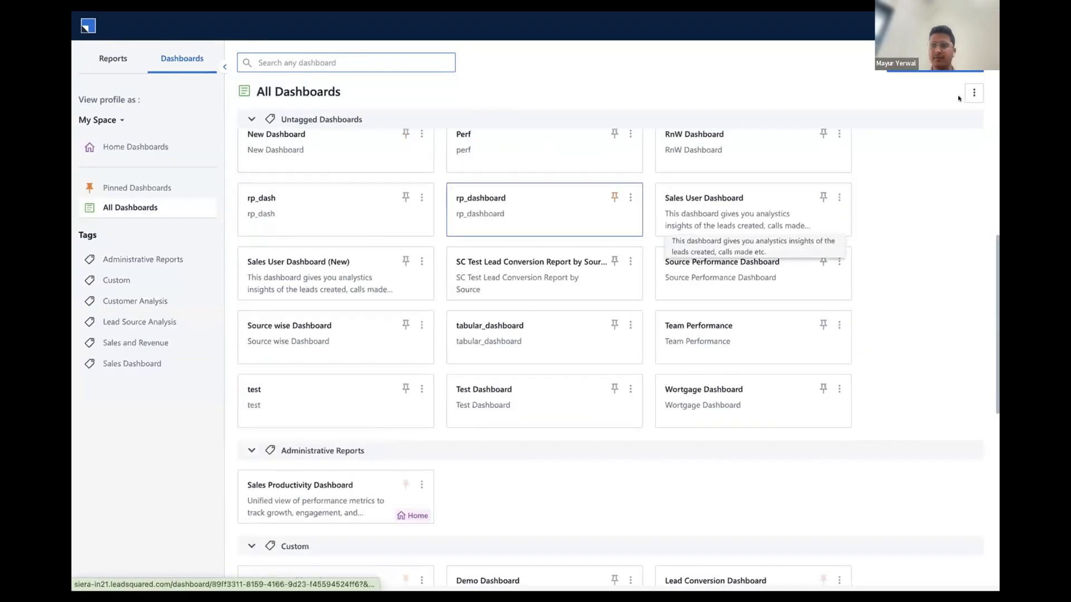
scroll(957, 98, "up", 7)
Search the Custom Analytics dashboards for "ad" and open the Ad Performance Dashboard
left_click(974, 93)
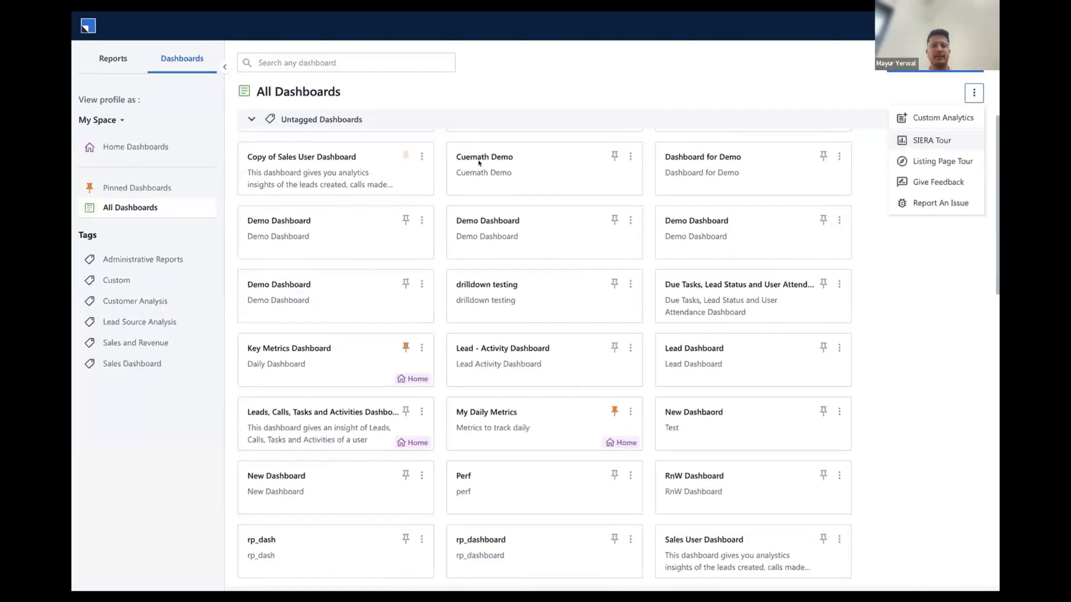
left_click(926, 114)
left_click(171, 96)
left_click(785, 95)
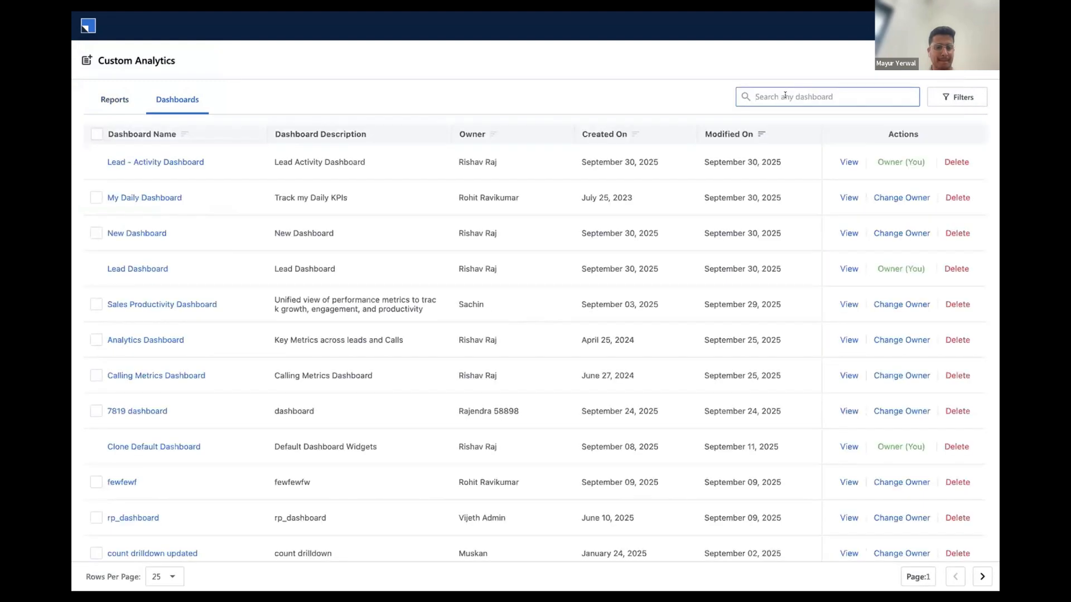
type("ad")
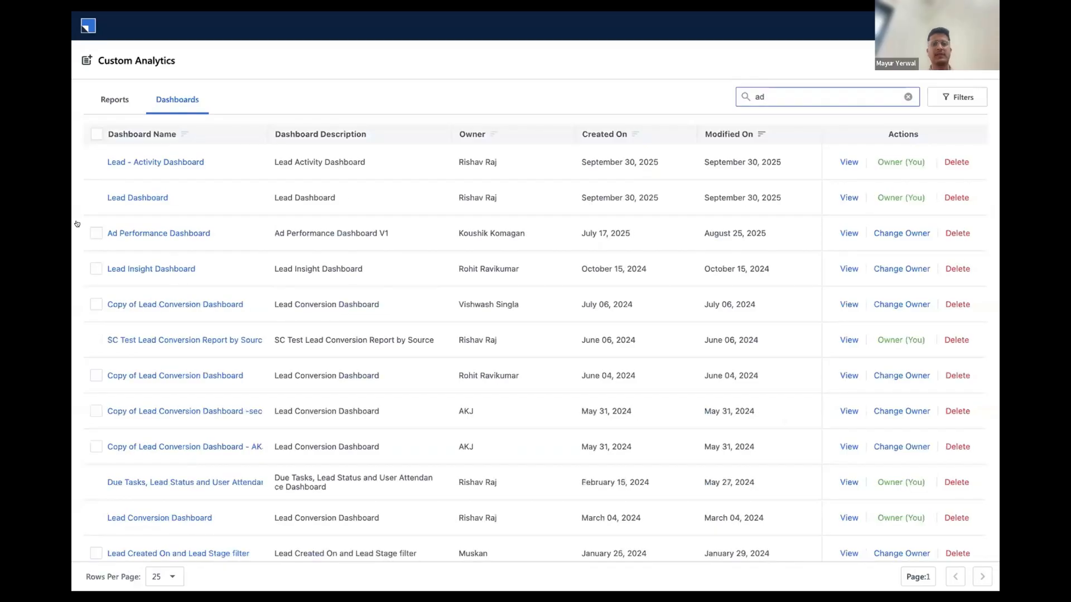
left_click(134, 231)
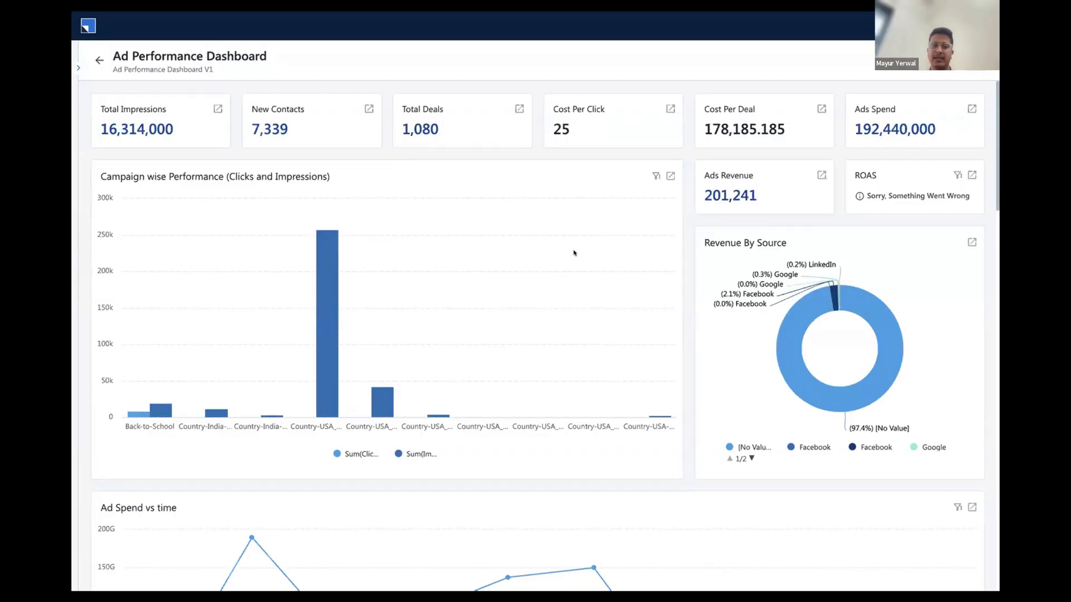
Examine the Ad Performance Dashboard's campaign, spend, source and cost widgets, then return to the dashboards listing
scroll(574, 253, "down", 3)
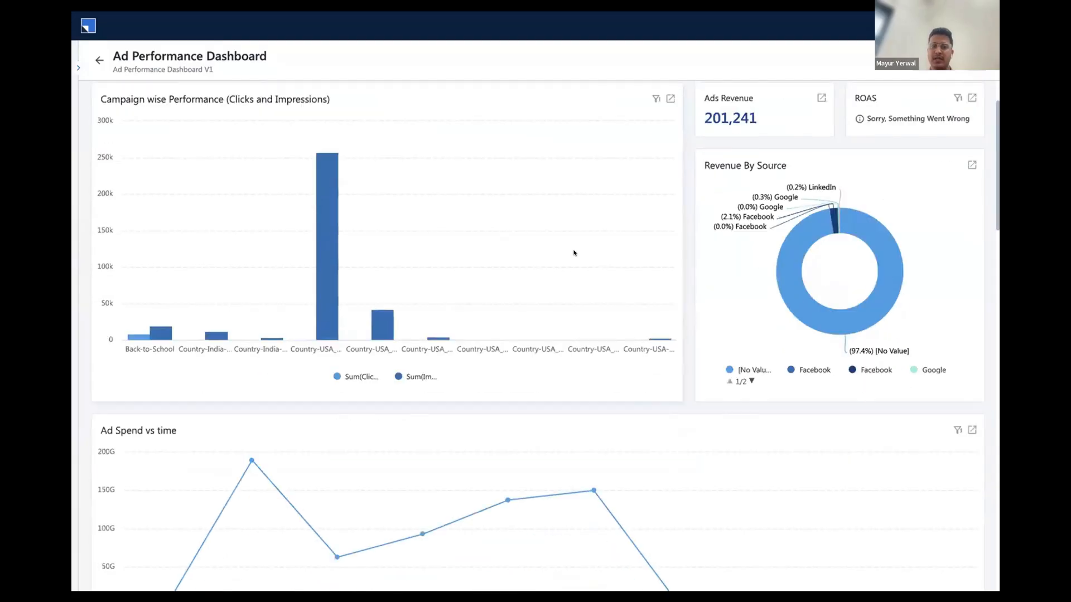
scroll(574, 253, "down", 1)
scroll(573, 253, "up", 1)
scroll(574, 254, "down", 1)
scroll(574, 253, "up", 1)
scroll(574, 253, "down", 1)
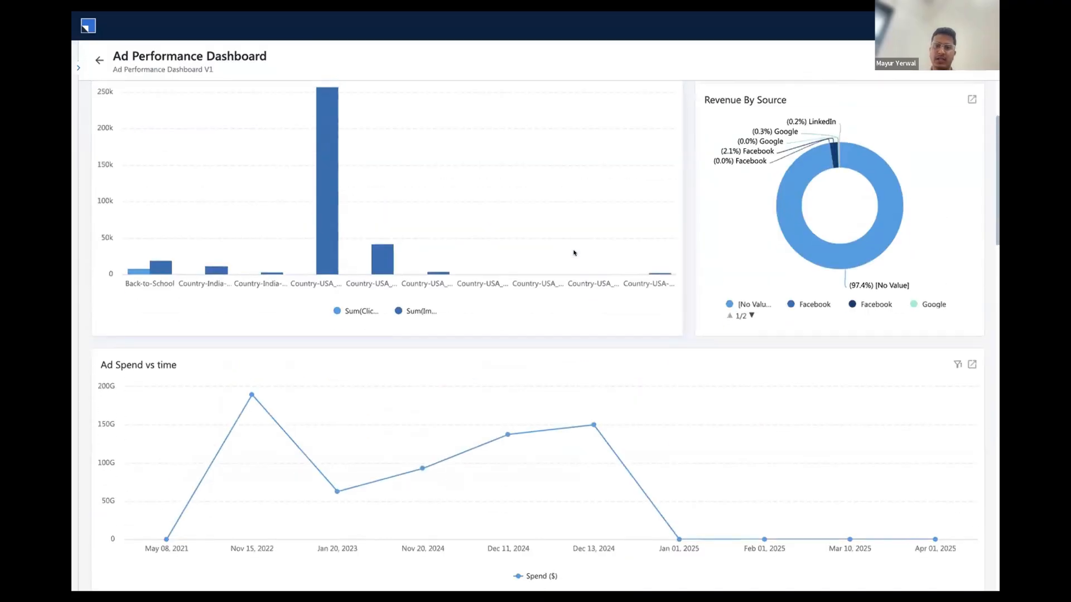
scroll(574, 253, "down", 6)
scroll(574, 253, "down", 11)
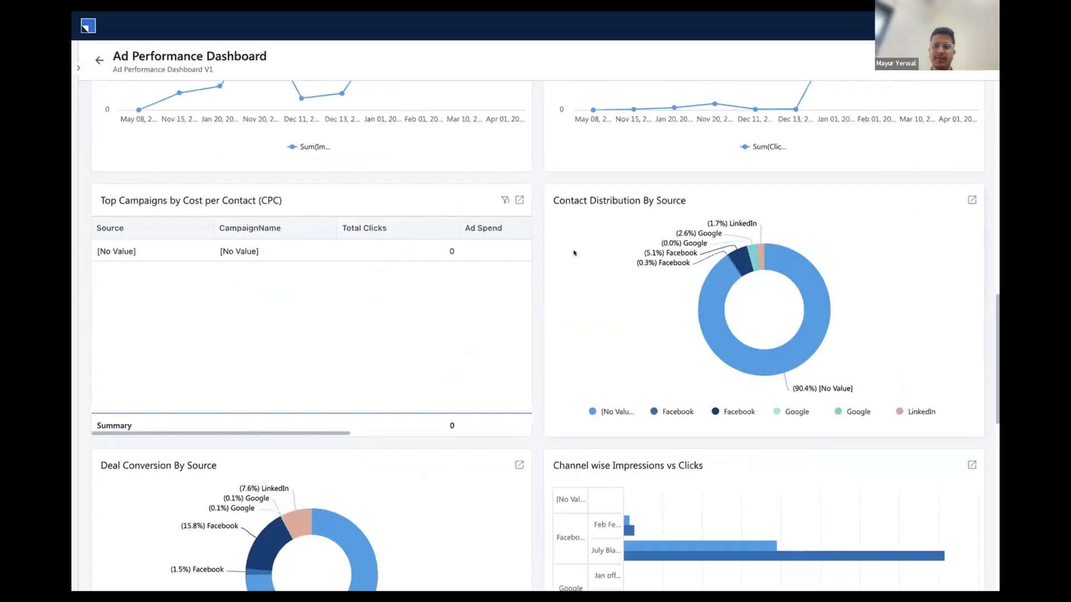
scroll(574, 253, "down", 1)
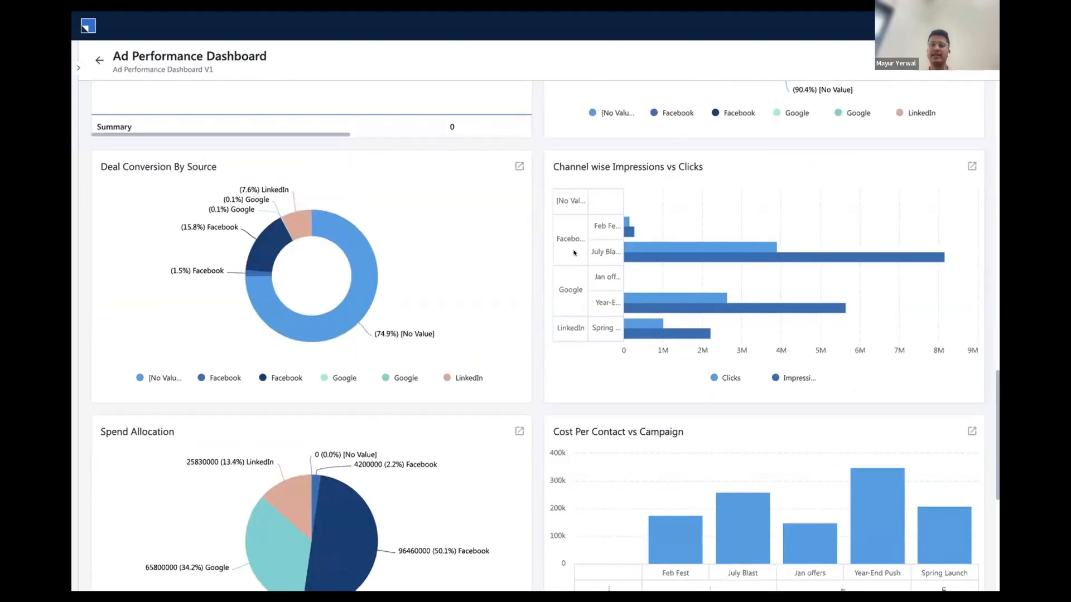
scroll(574, 253, "down", 6)
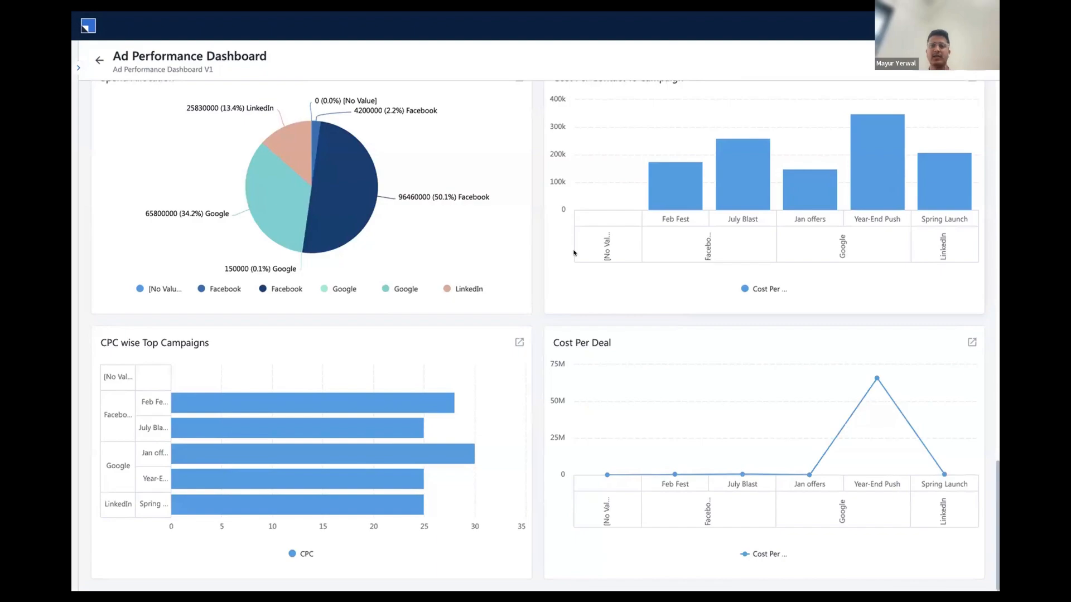
scroll(552, 268, "up", 15)
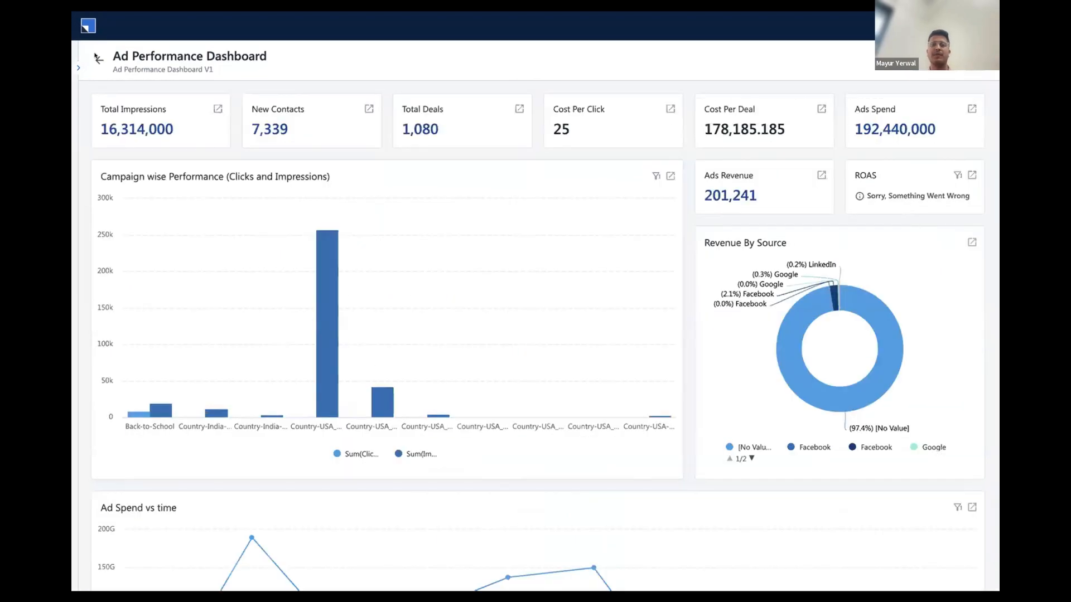
key("super+r")
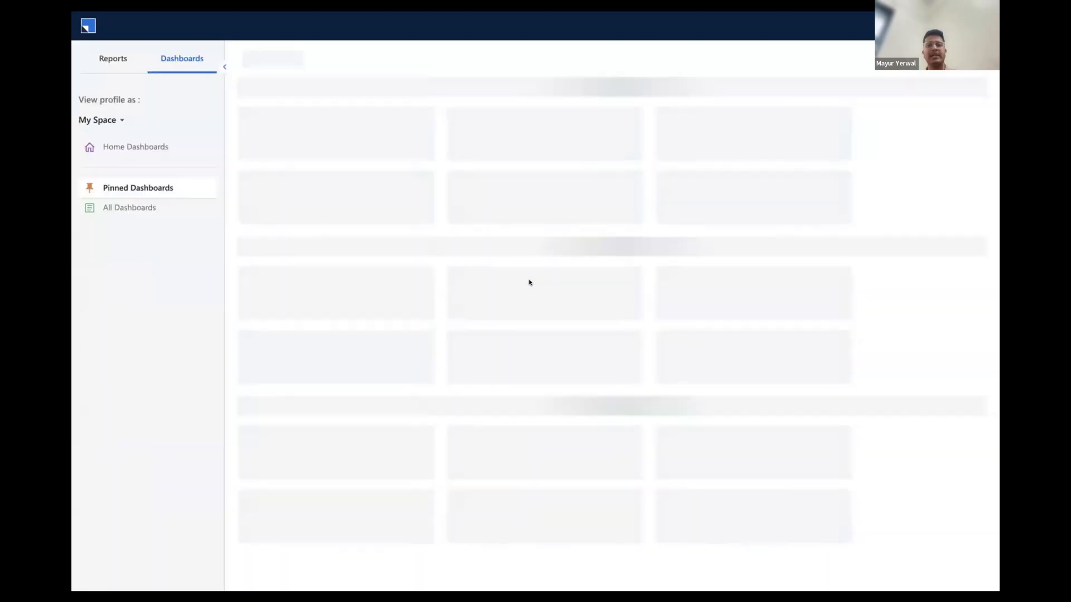